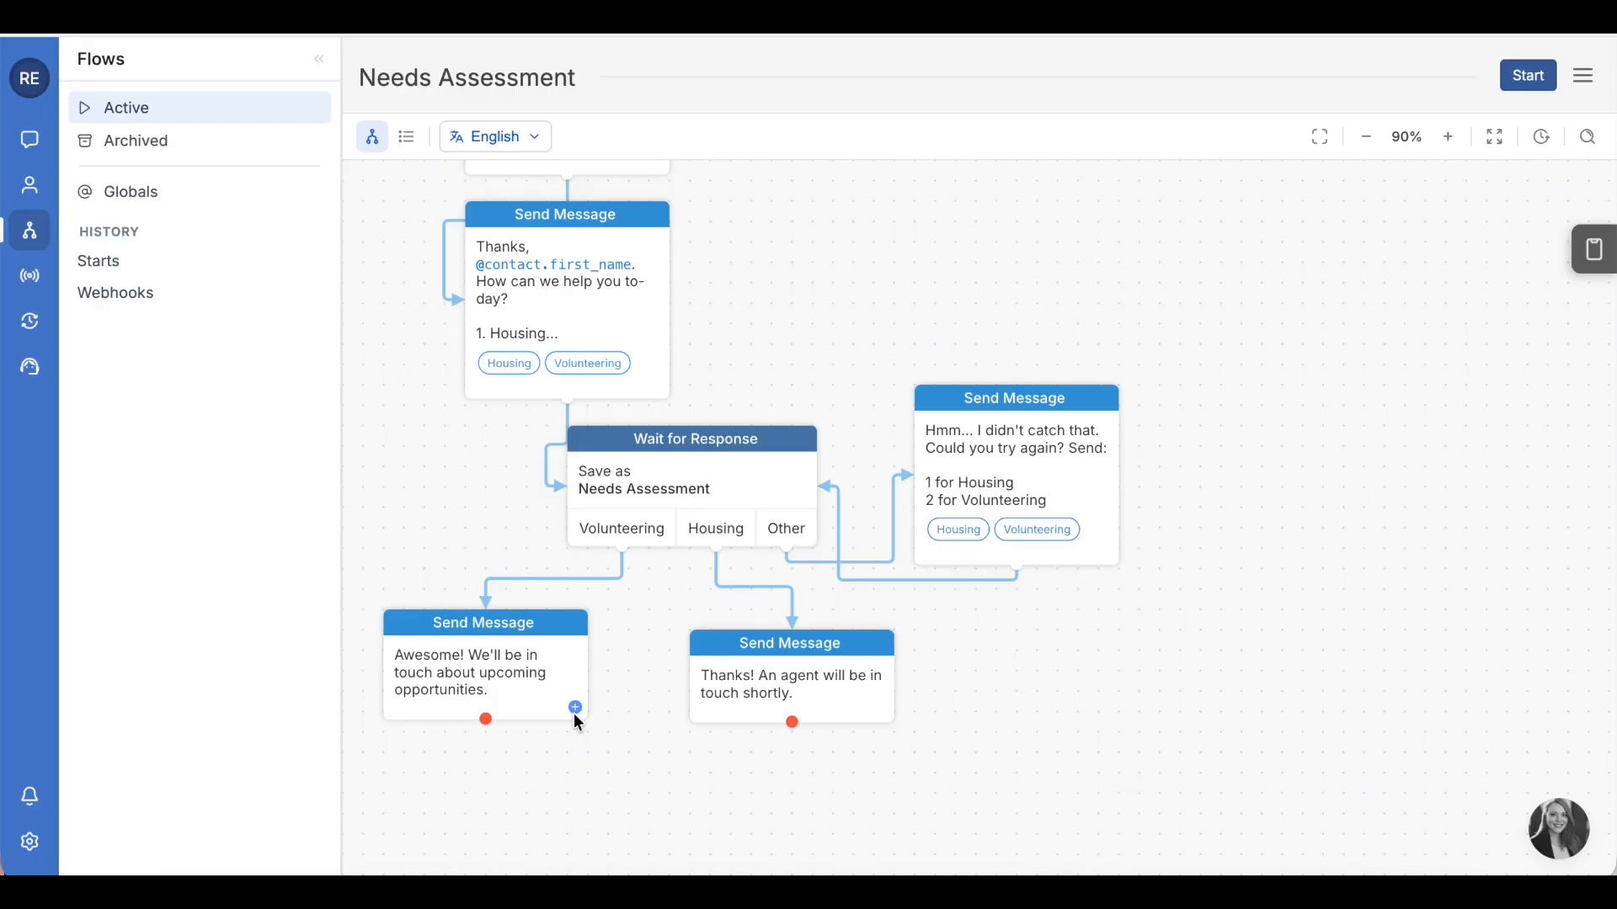
# Step: Add an Add to Group action for the Volunteer Recruits group to the message node on the Volunteering branch
pyautogui.click(575, 710)
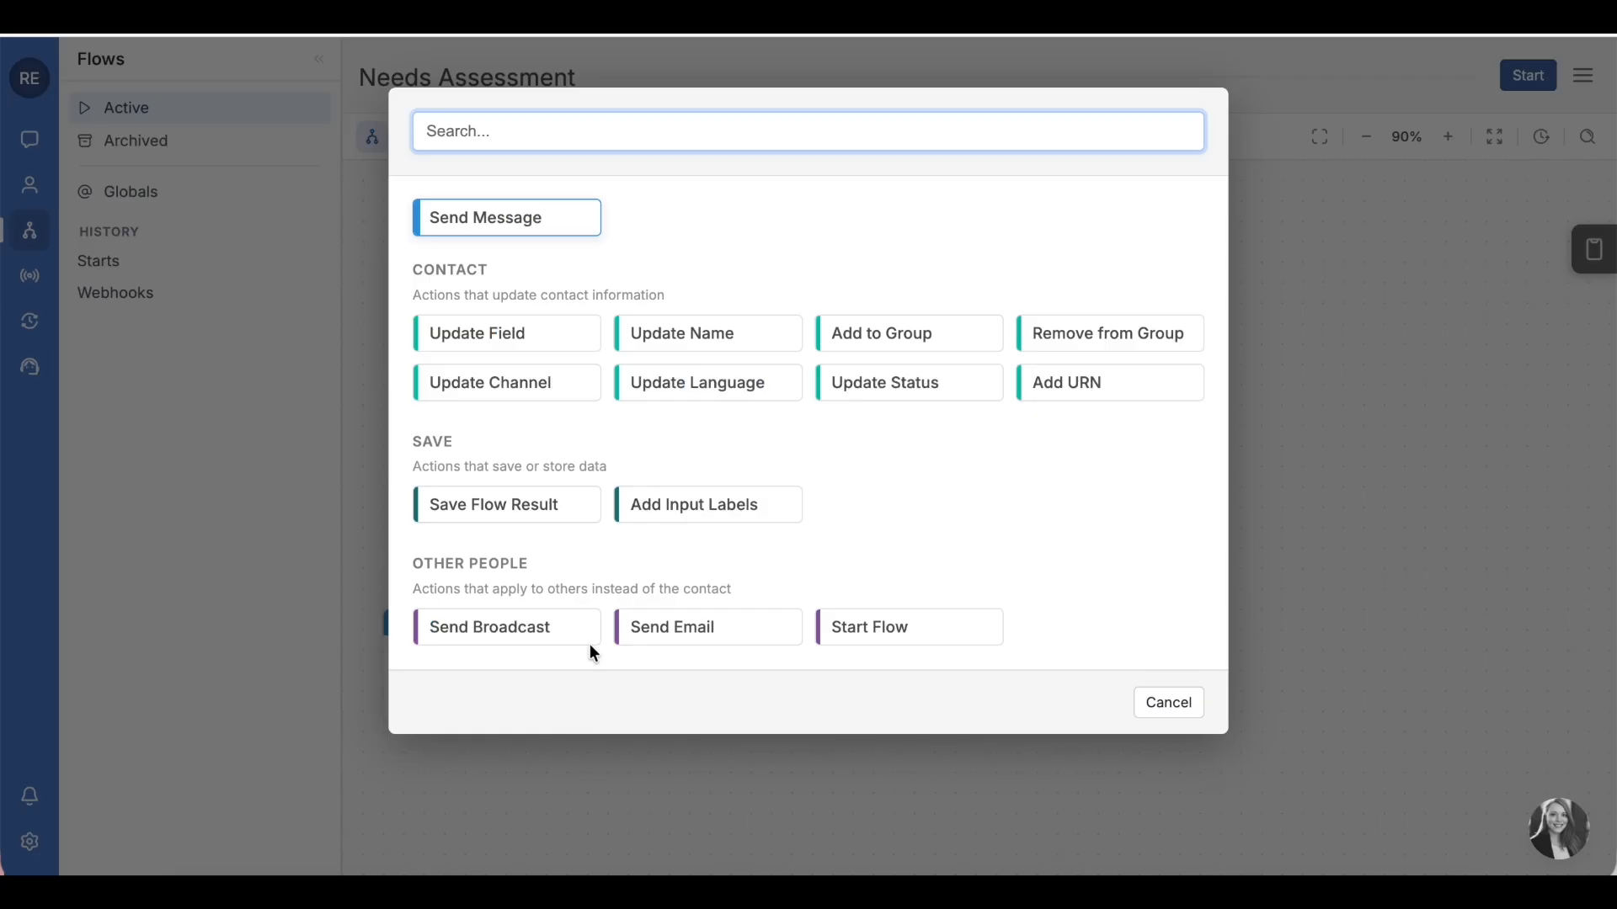
pyautogui.click(868, 332)
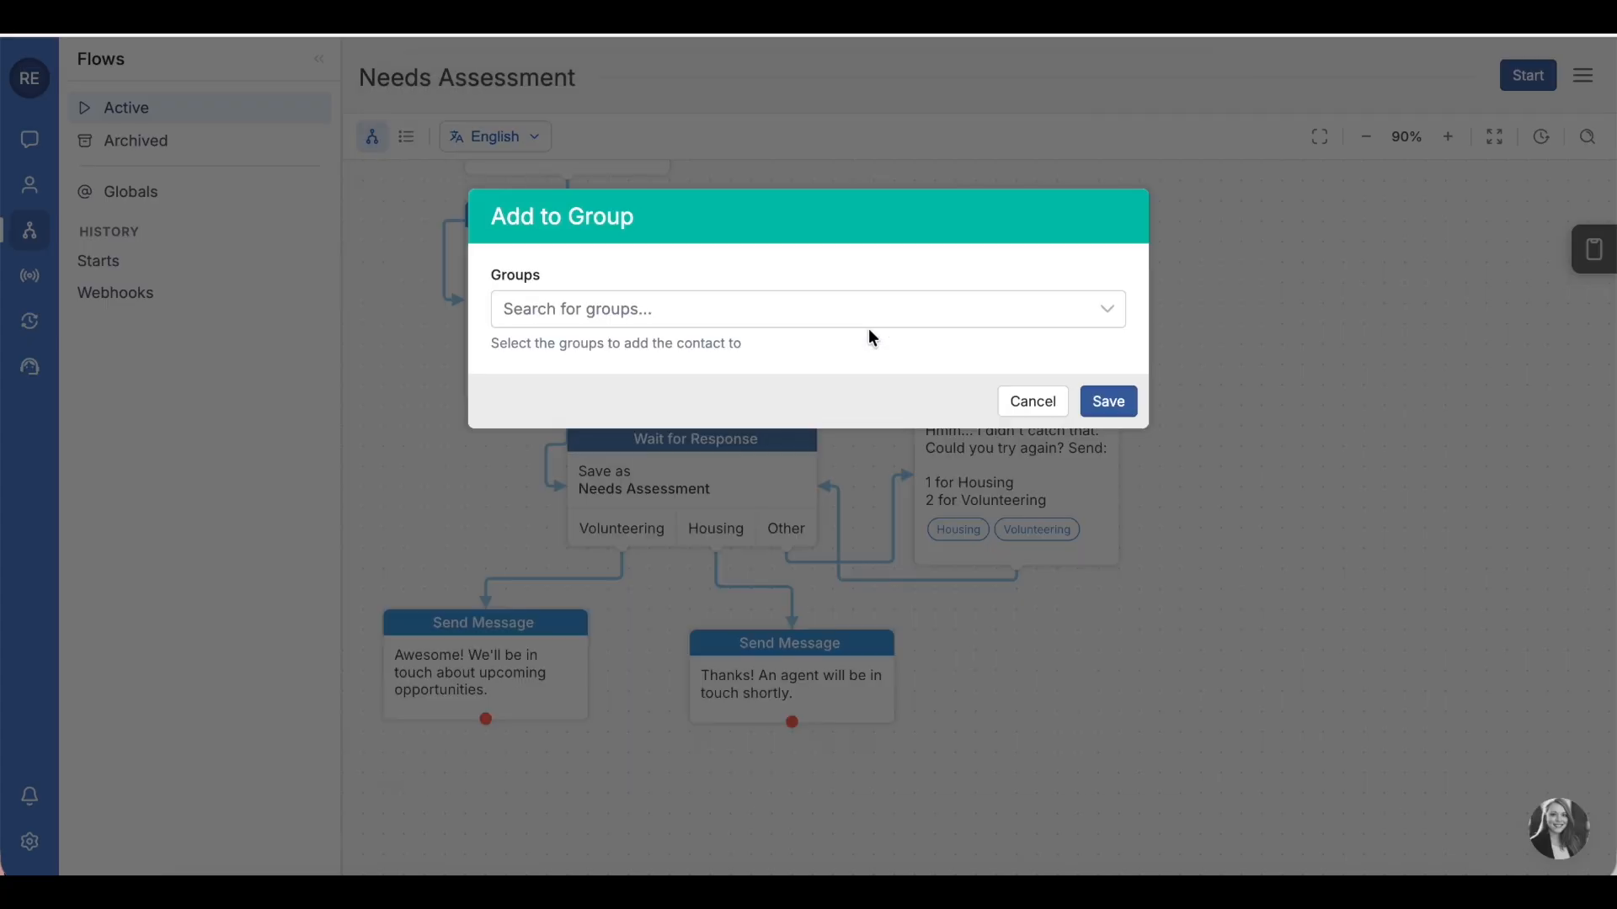
pyautogui.click(759, 324)
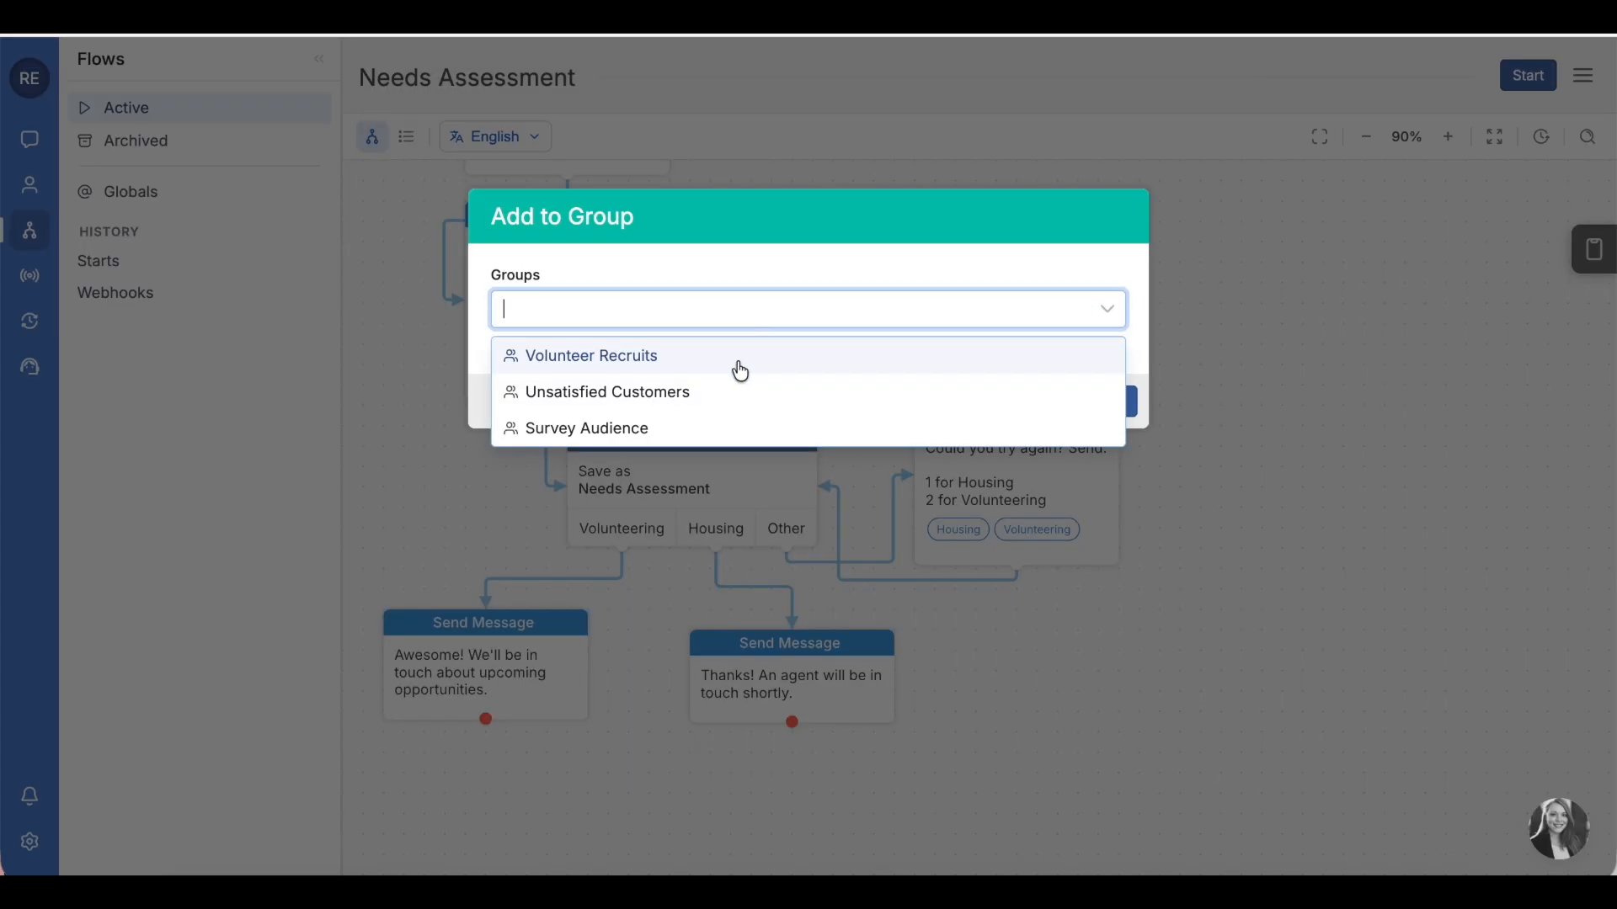
pyautogui.click(740, 371)
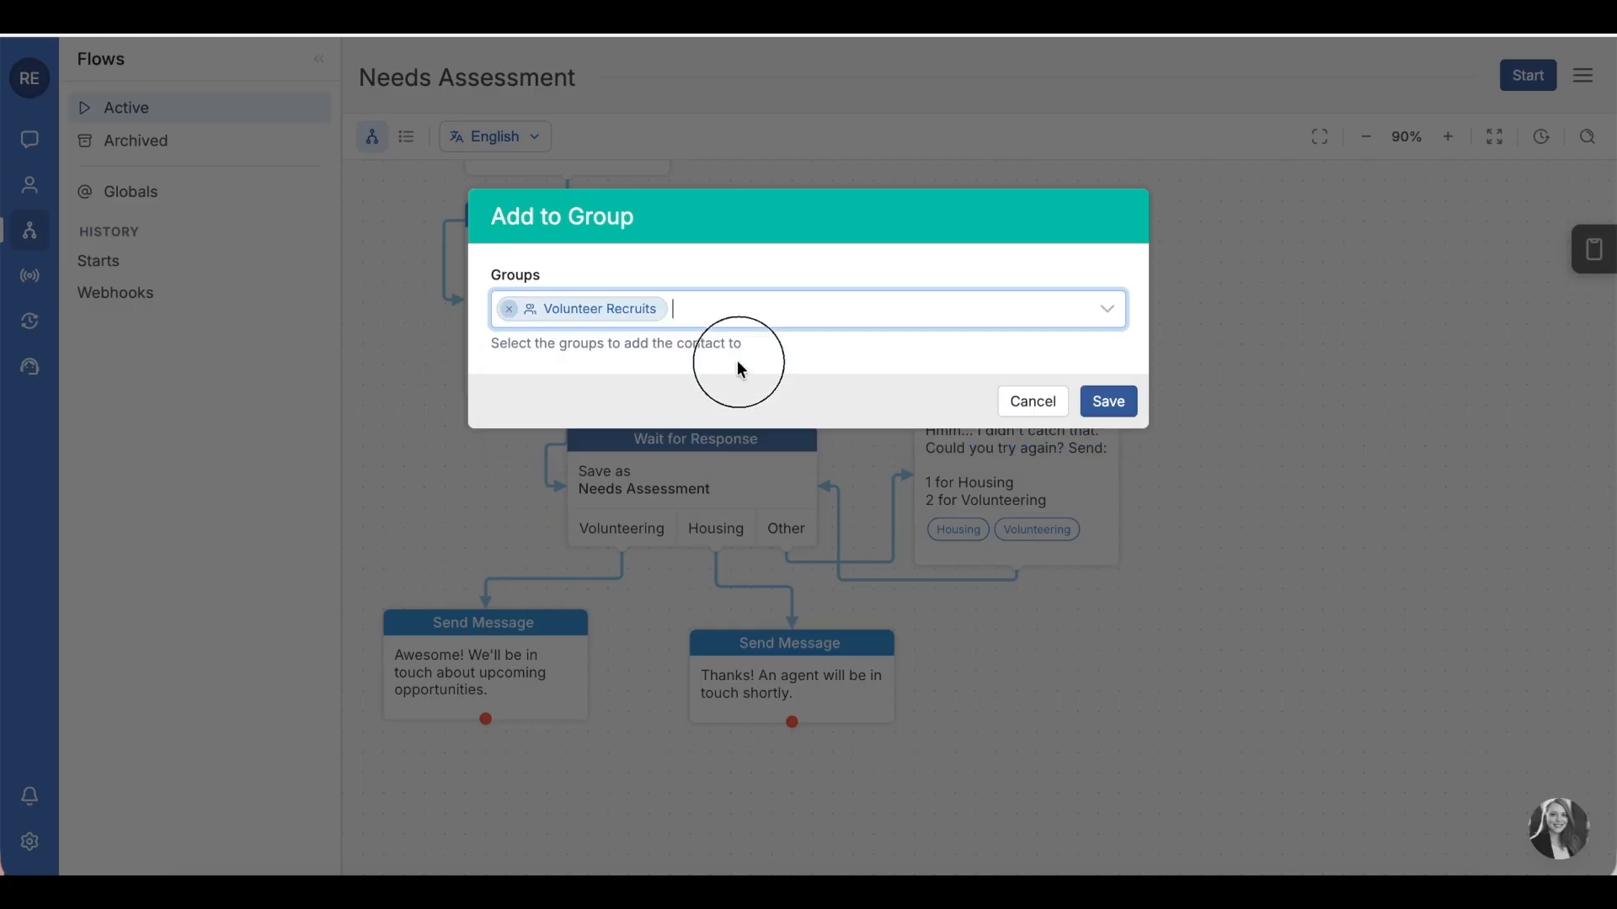
pyautogui.click(1109, 402)
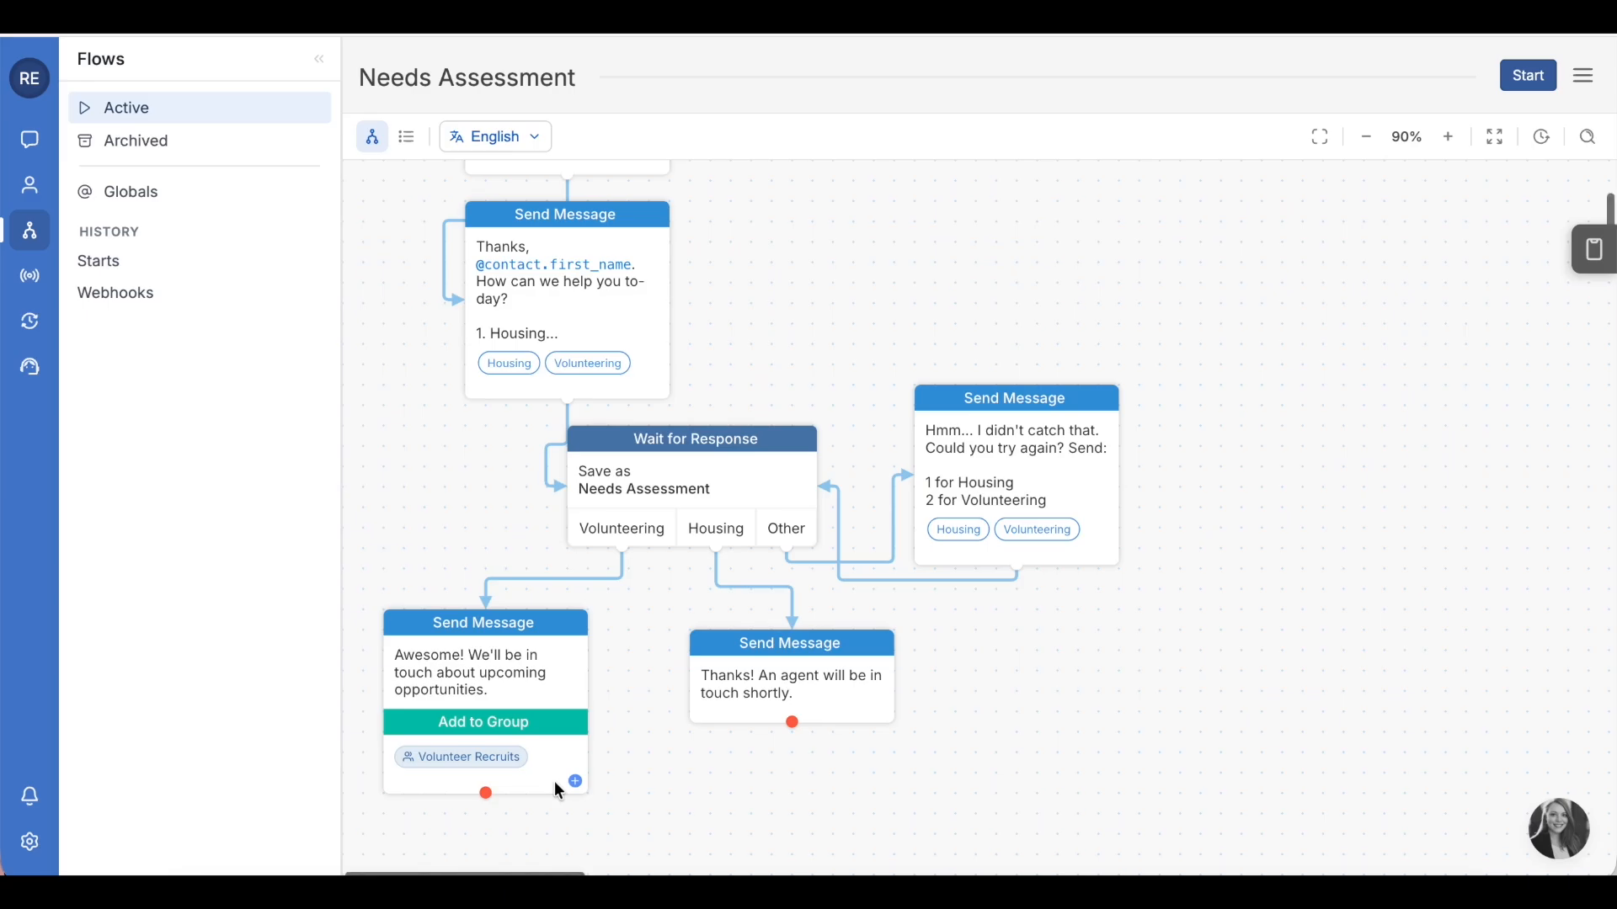
# Step: Connect the Volunteering branch's last node to a new Enter a Flow node that starts the Volunteers Follow-up flow
pyautogui.scroll(-1, 554, 783)
pyautogui.moveTo(486, 710); pyautogui.dragTo(512, 645)
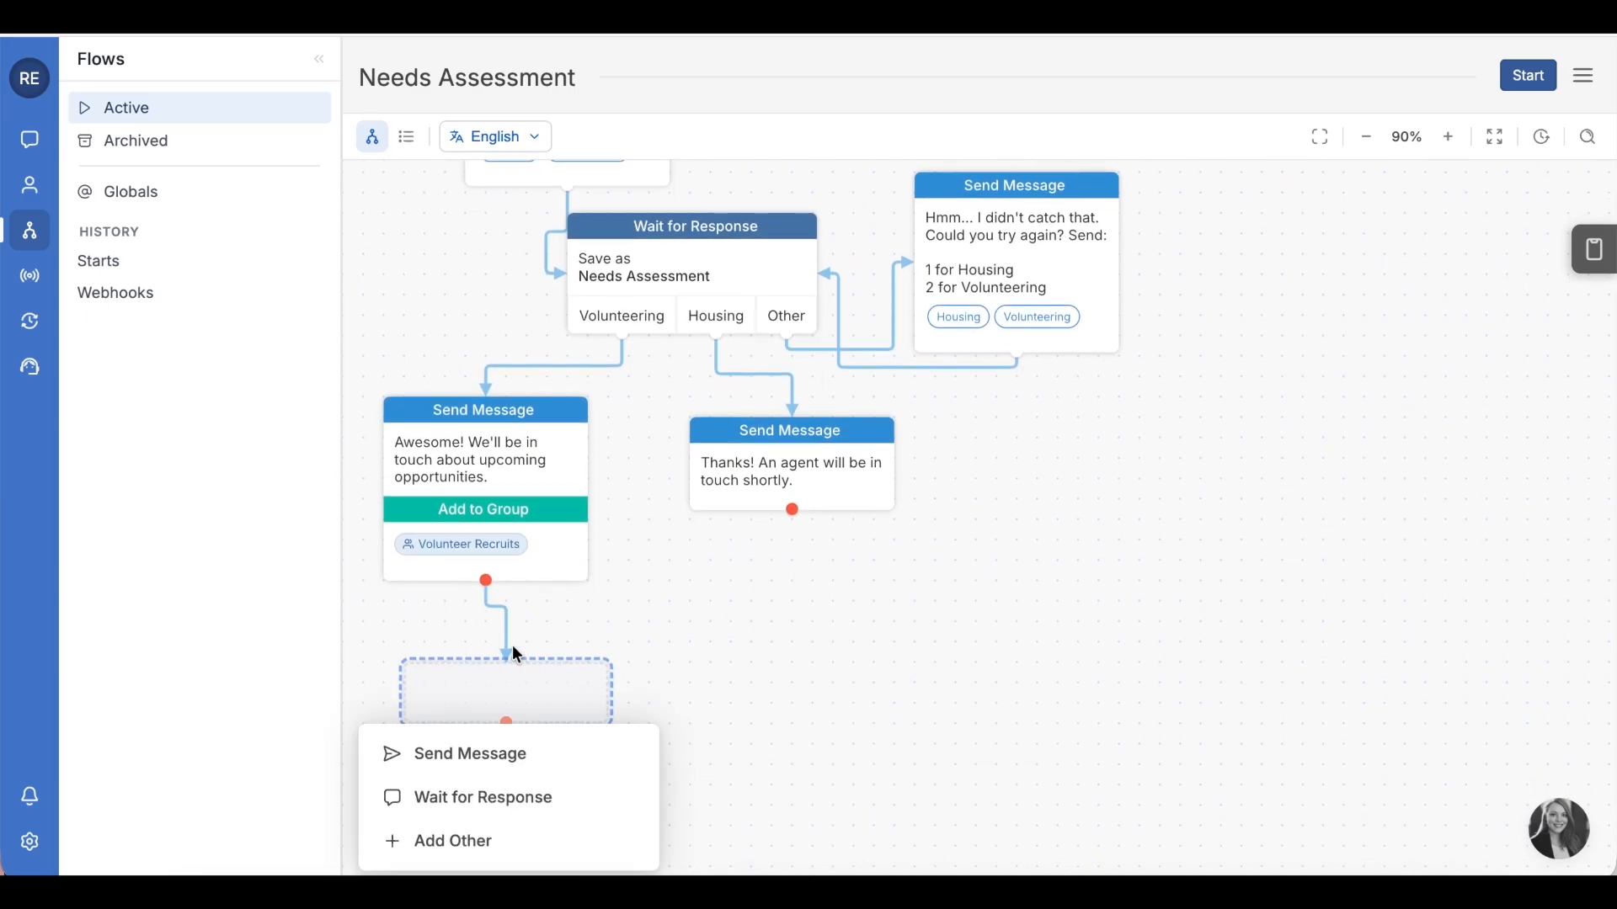
pyautogui.click(516, 840)
pyautogui.scroll(-2, 604, 441)
pyautogui.scroll(-1, 607, 447)
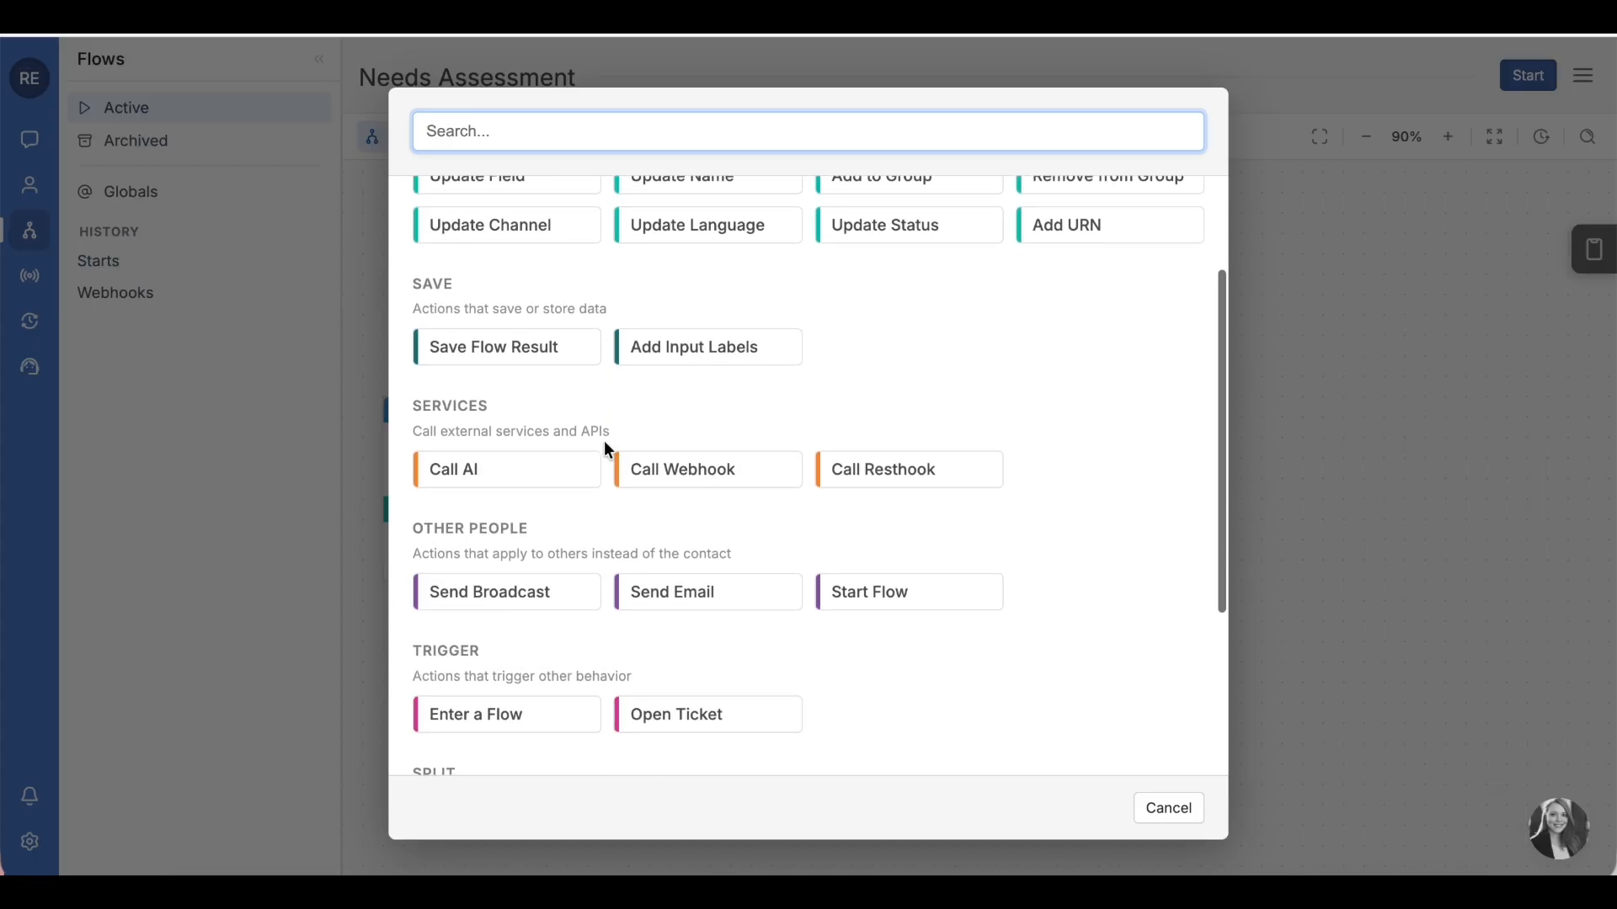
pyautogui.click(514, 722)
pyautogui.click(1106, 308)
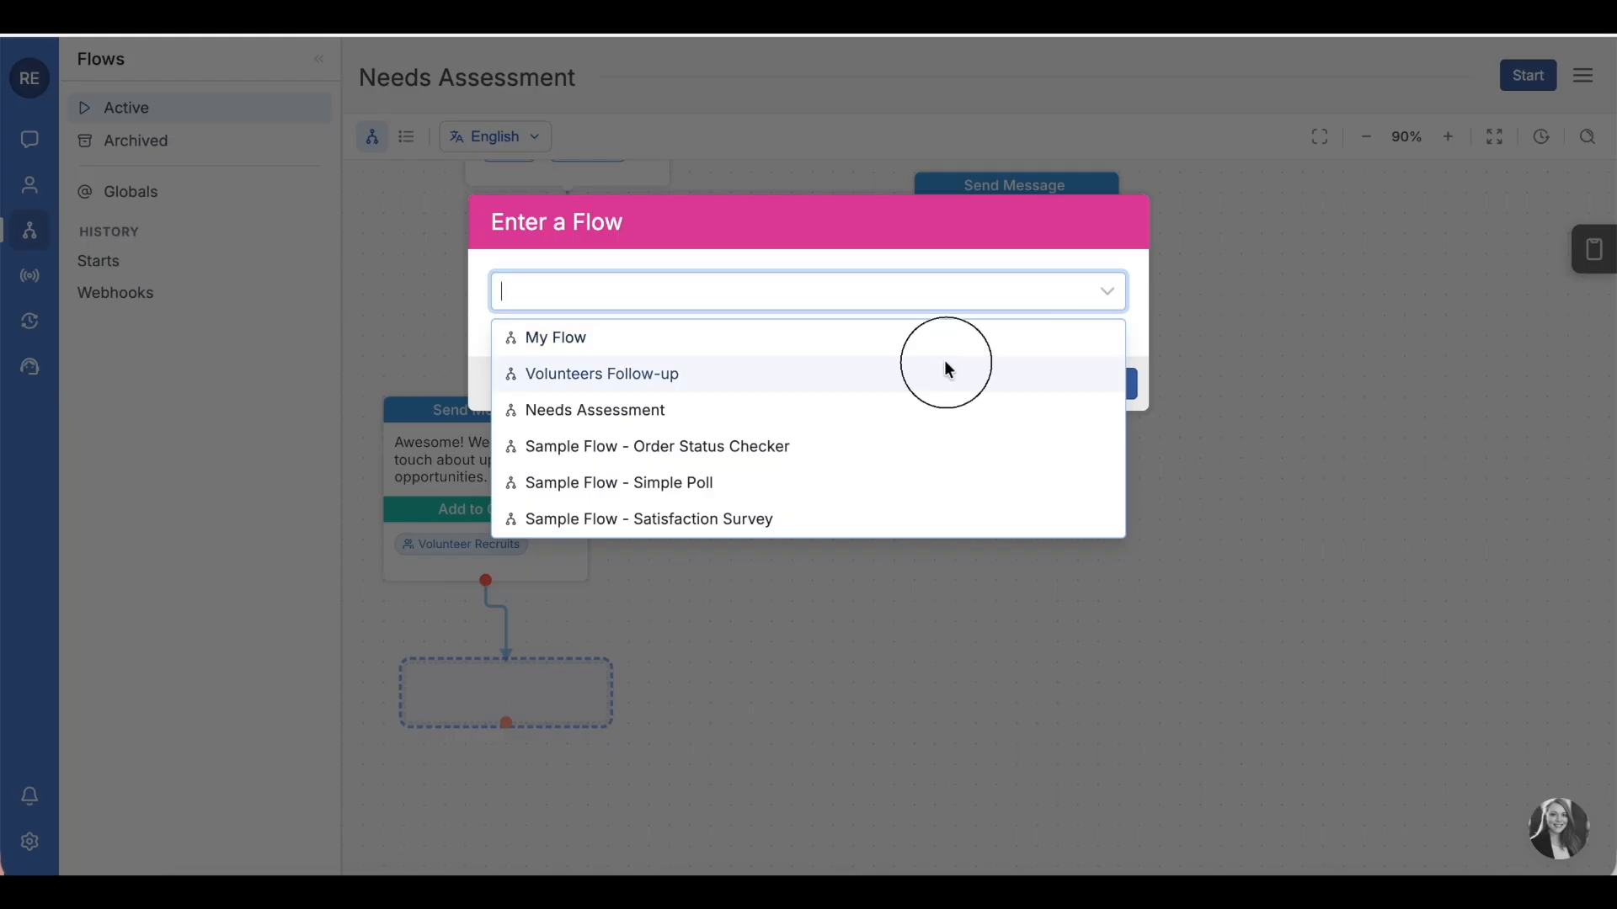
pyautogui.click(947, 369)
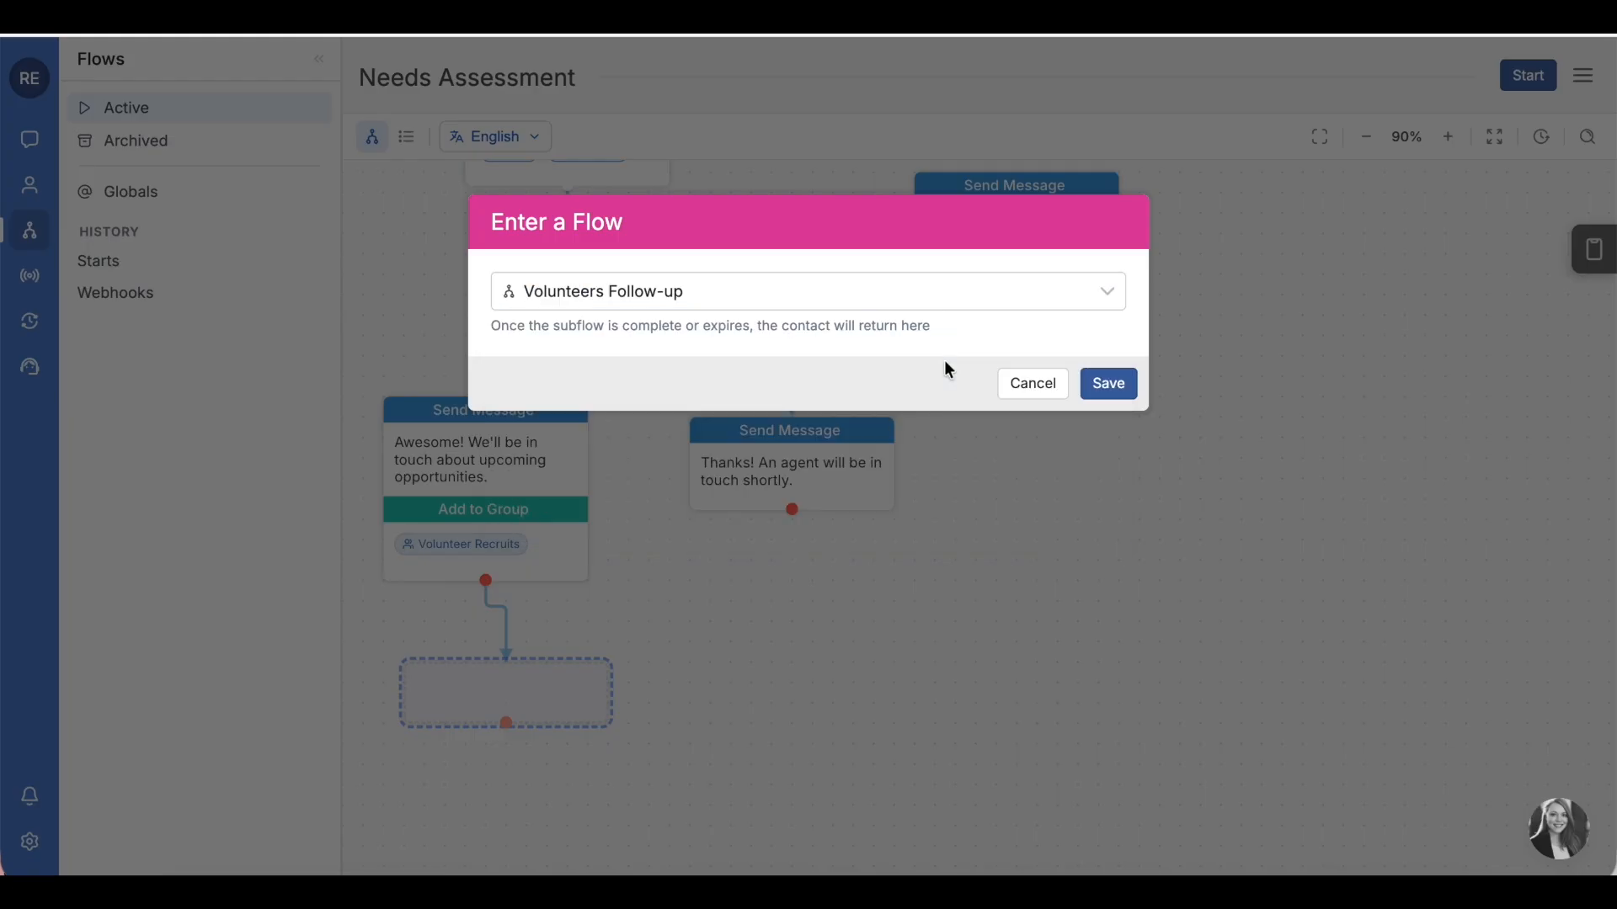
pyautogui.click(1134, 391)
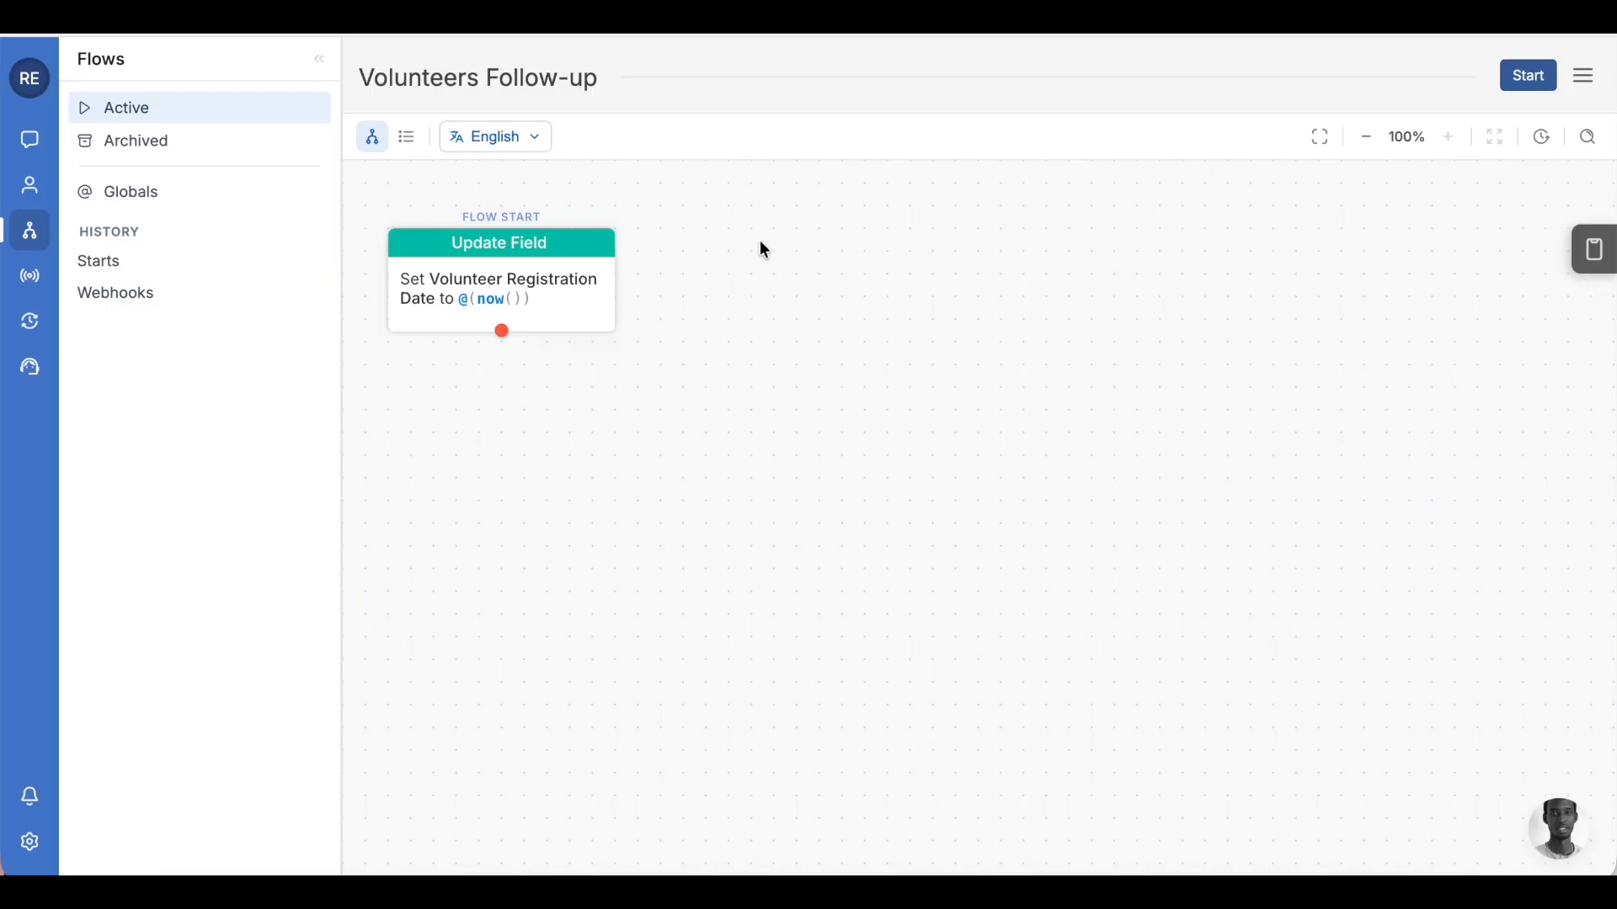
# Step: Examine the expression variables offered for the value of the Update Field action in the Volunteers Follow-up flow
pyautogui.click(543, 257)
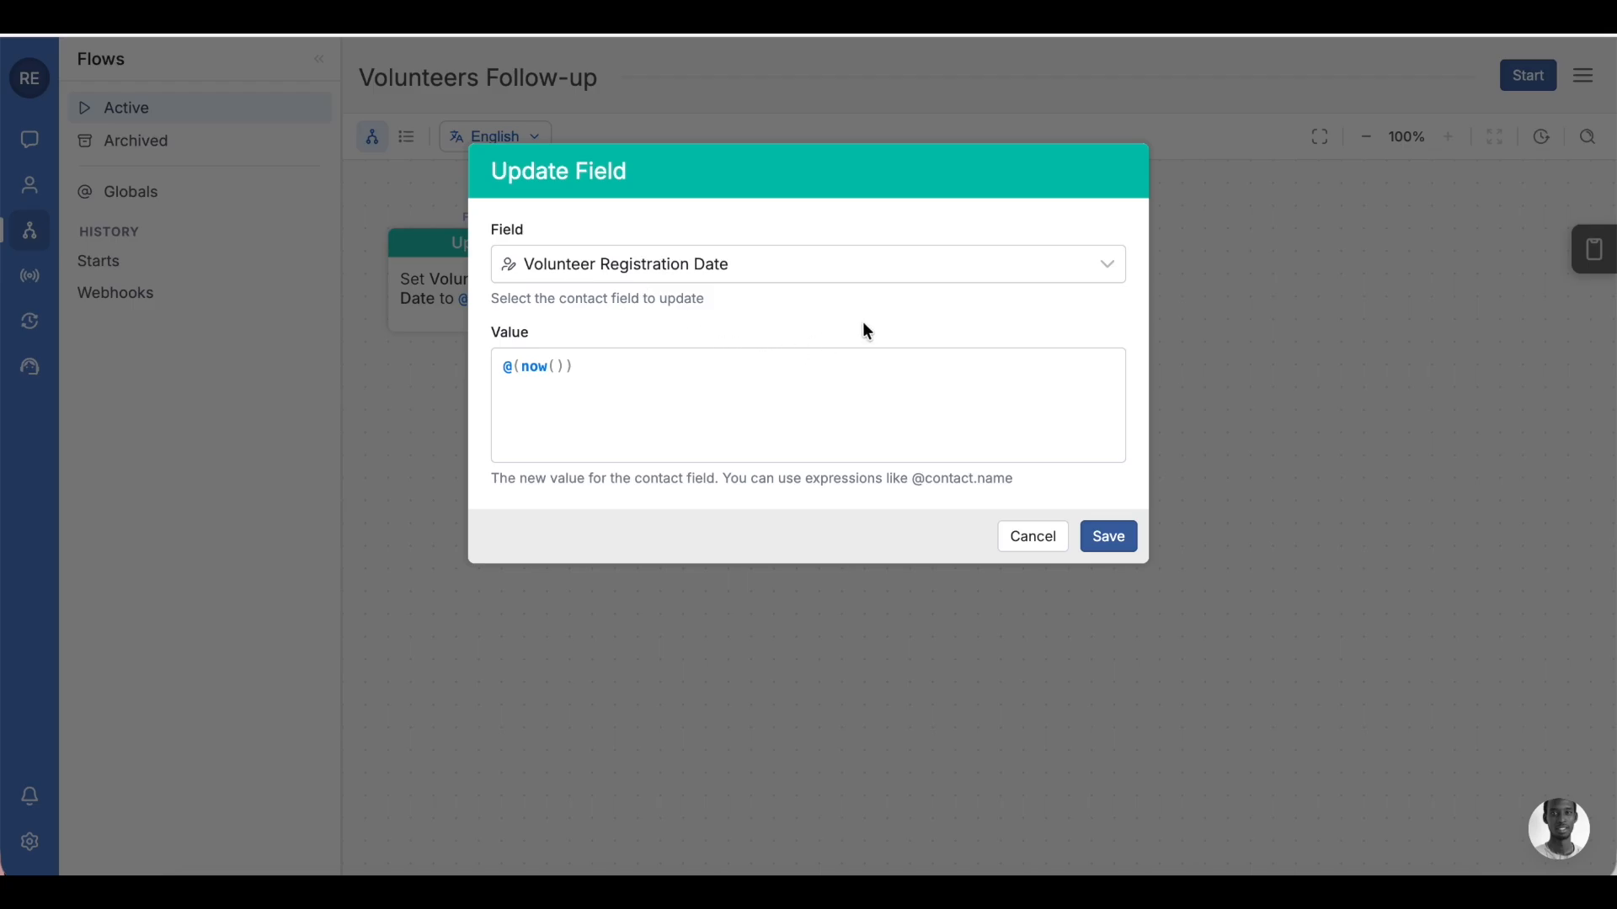
pyautogui.click(602, 370)
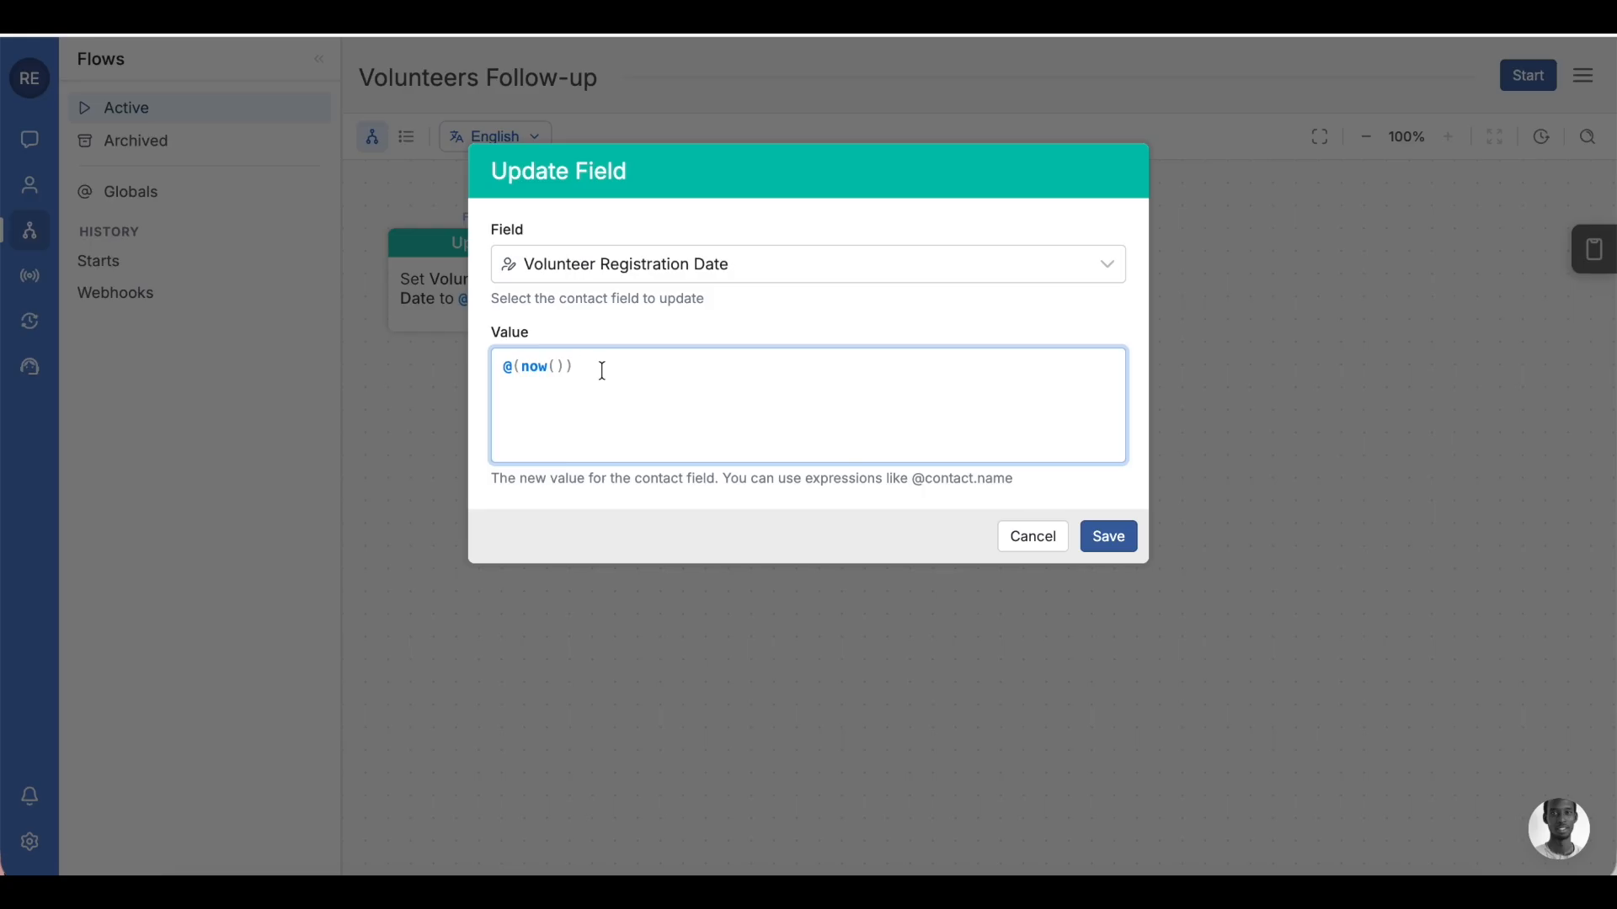
pyautogui.write('@')
pyautogui.scroll(-3, 720, 536)
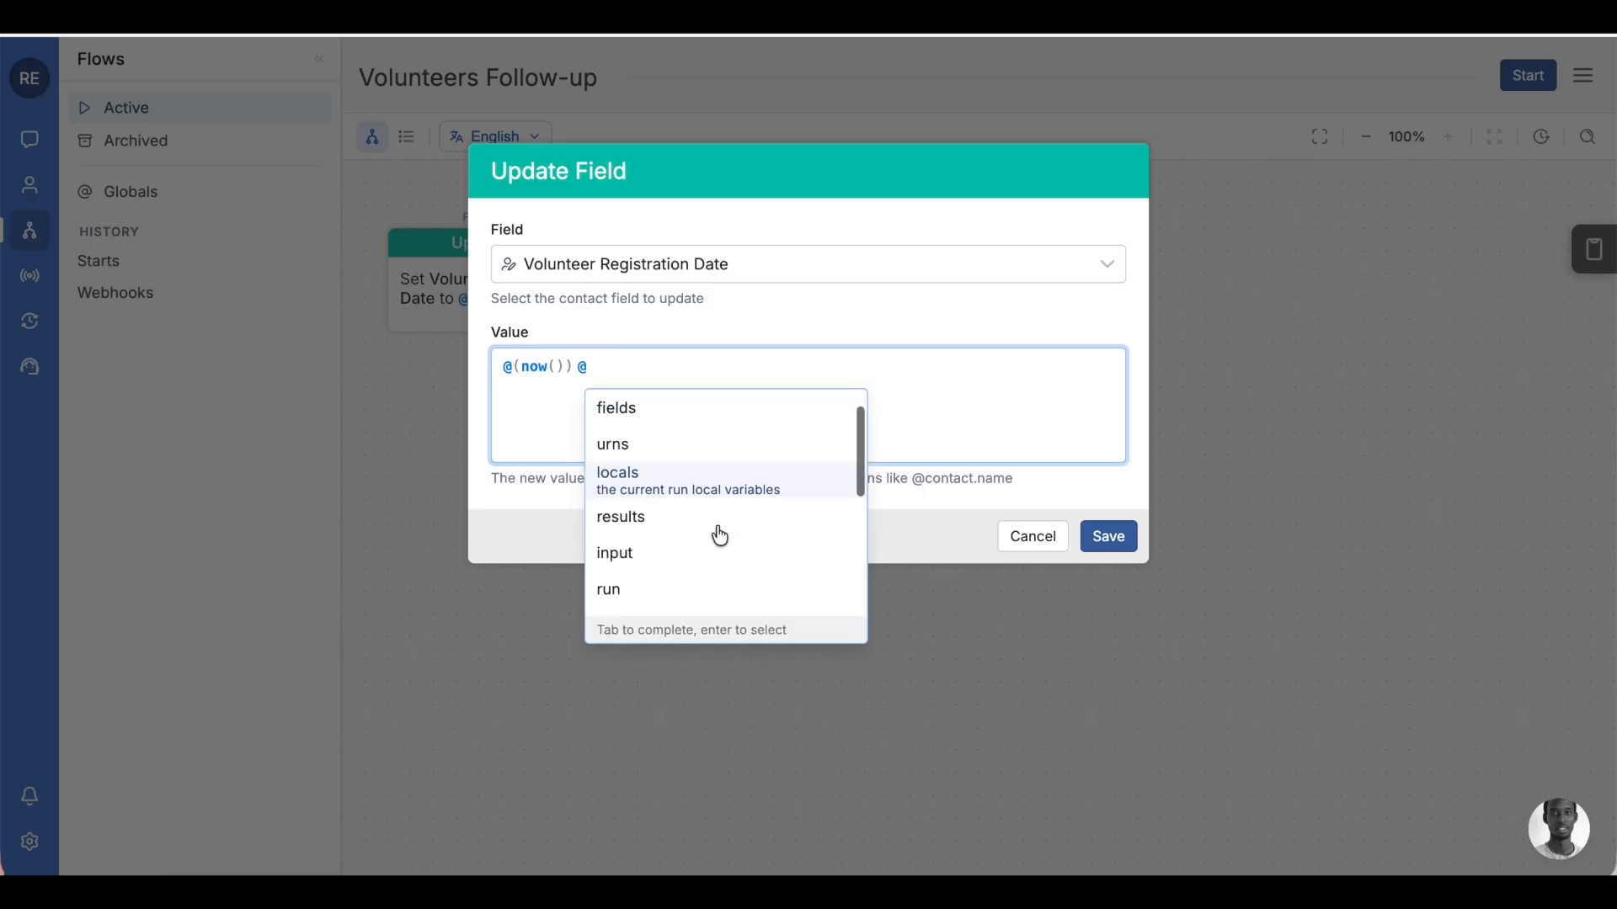
pyautogui.scroll(-5, 720, 535)
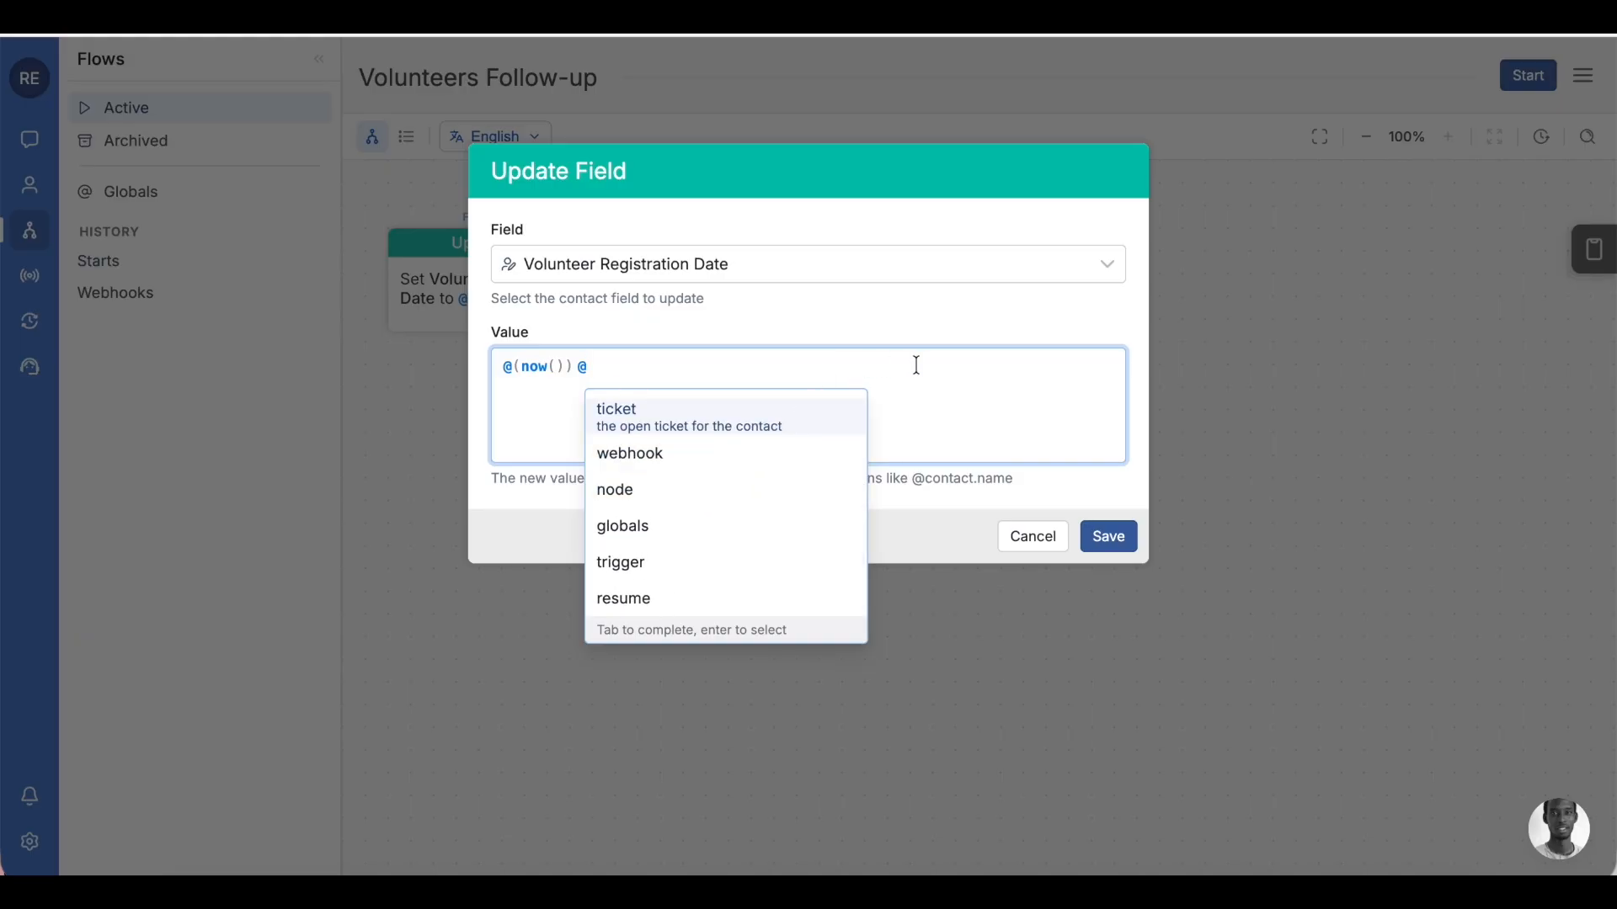
pyautogui.press('BackSpace')
pyautogui.click(1108, 536)
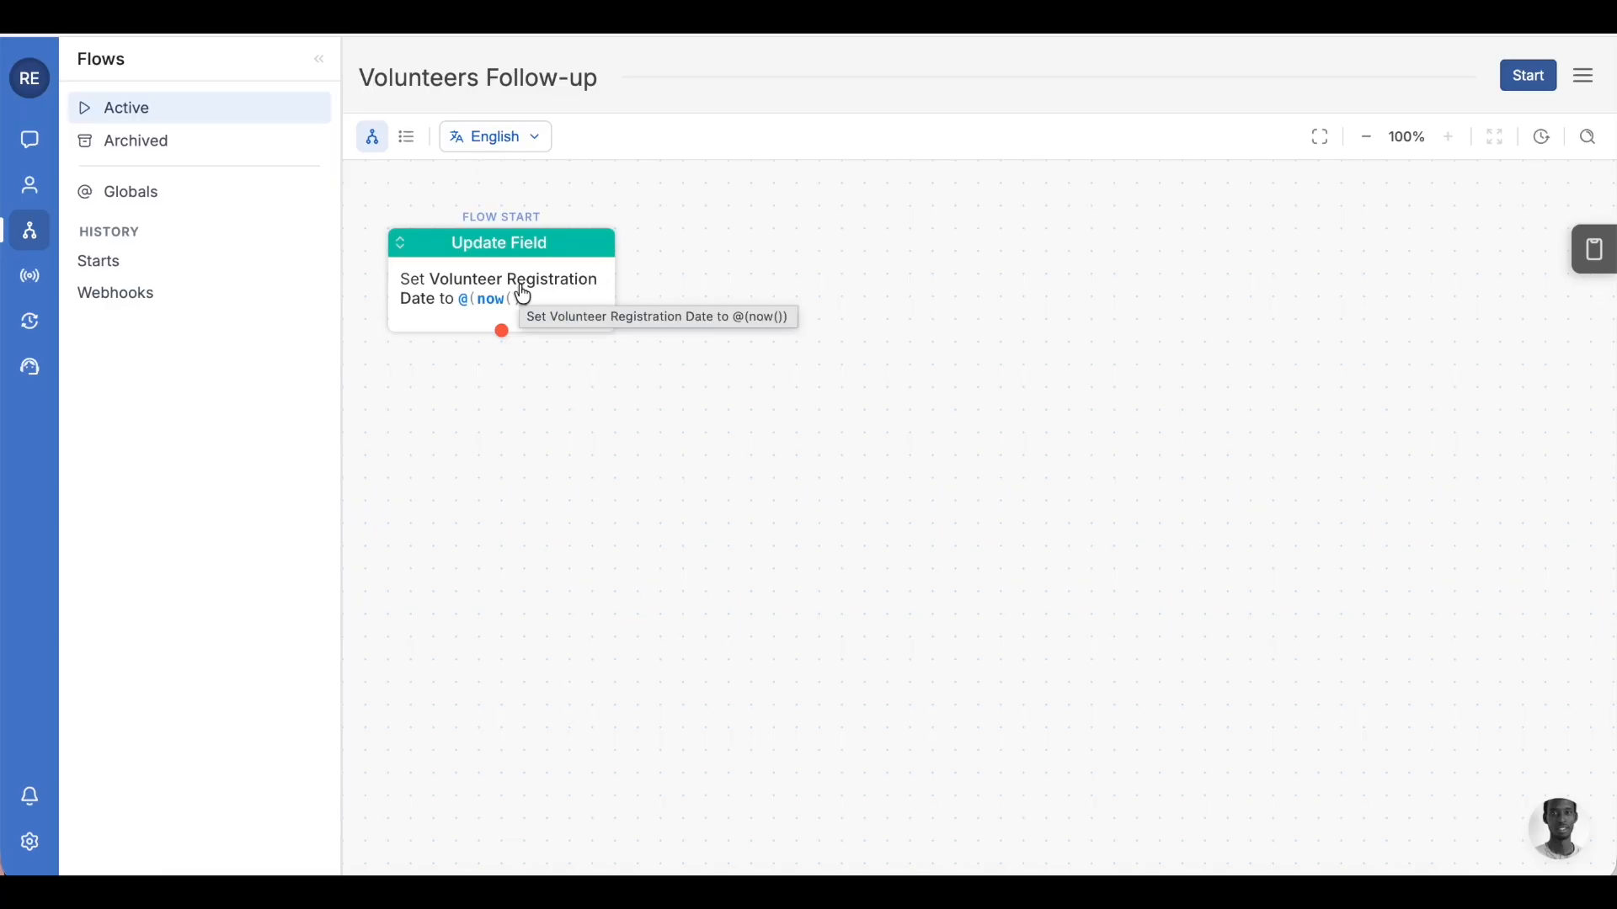
# Step: Set the Update Field action's contact field to Volunteer Registration Date and save the action
pyautogui.click(523, 295)
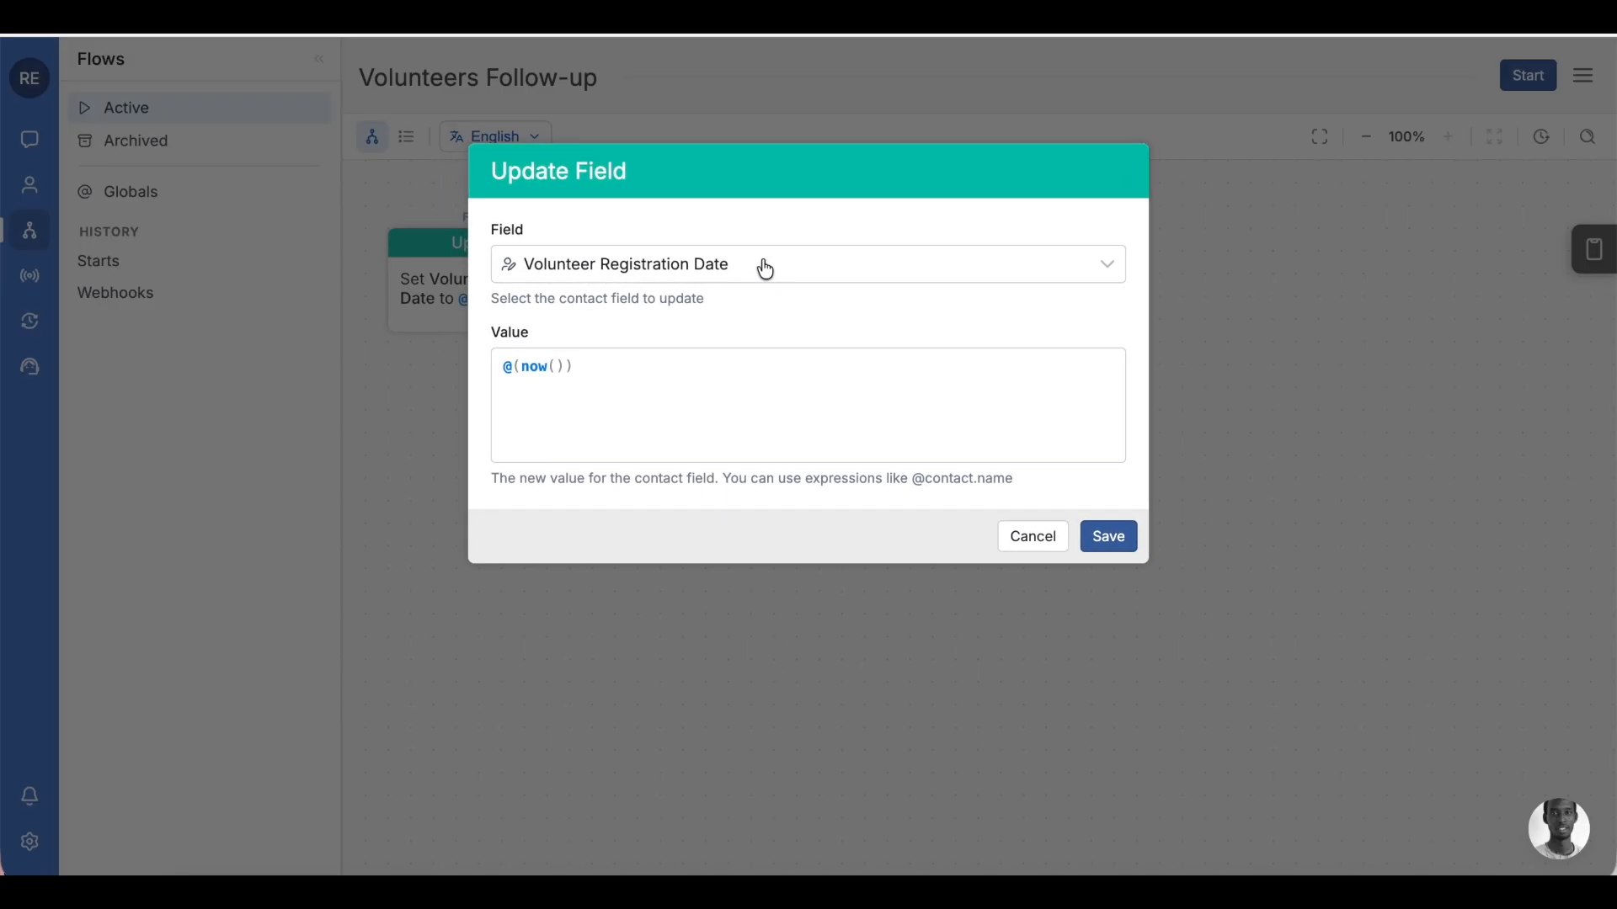
pyautogui.click(766, 269)
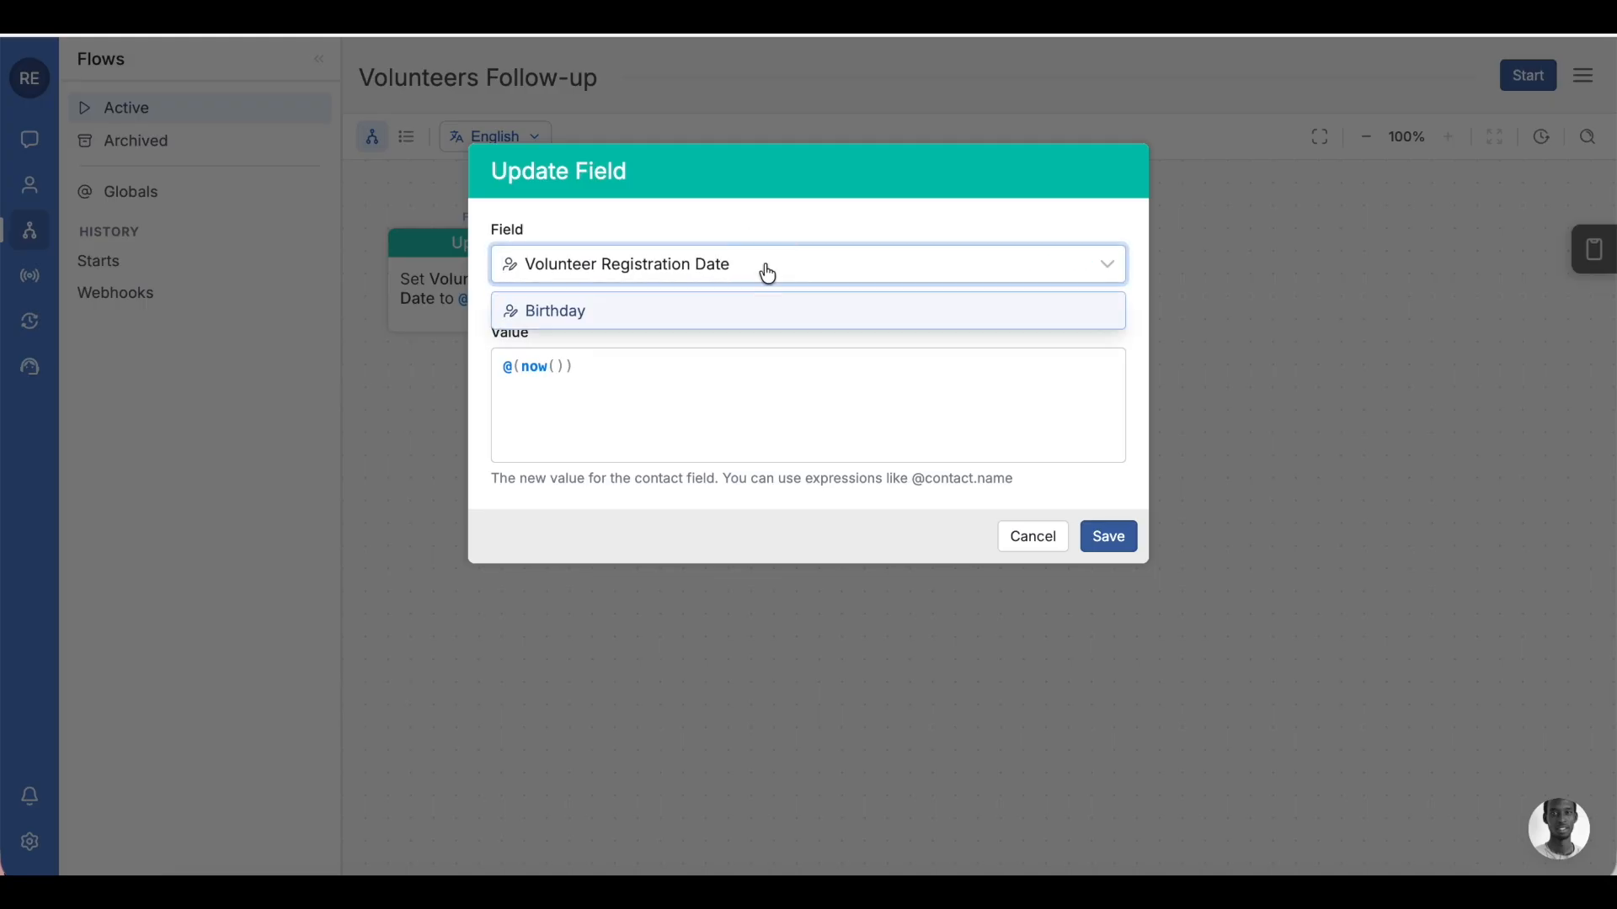
pyautogui.write('Volunteer')
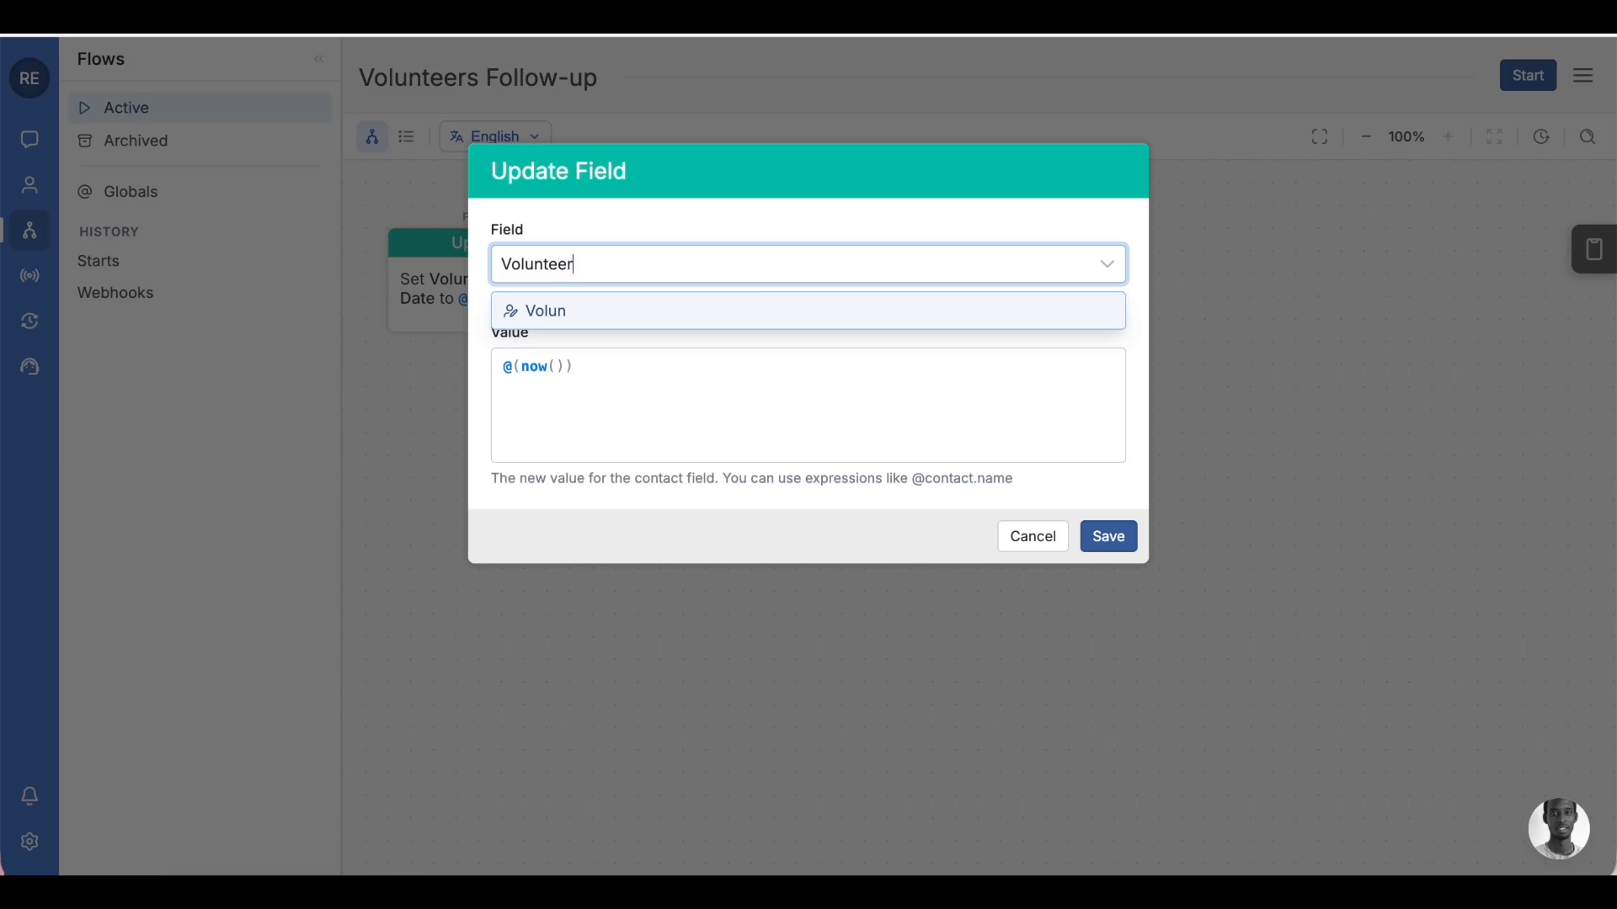
pyautogui.write(' Registration Date')
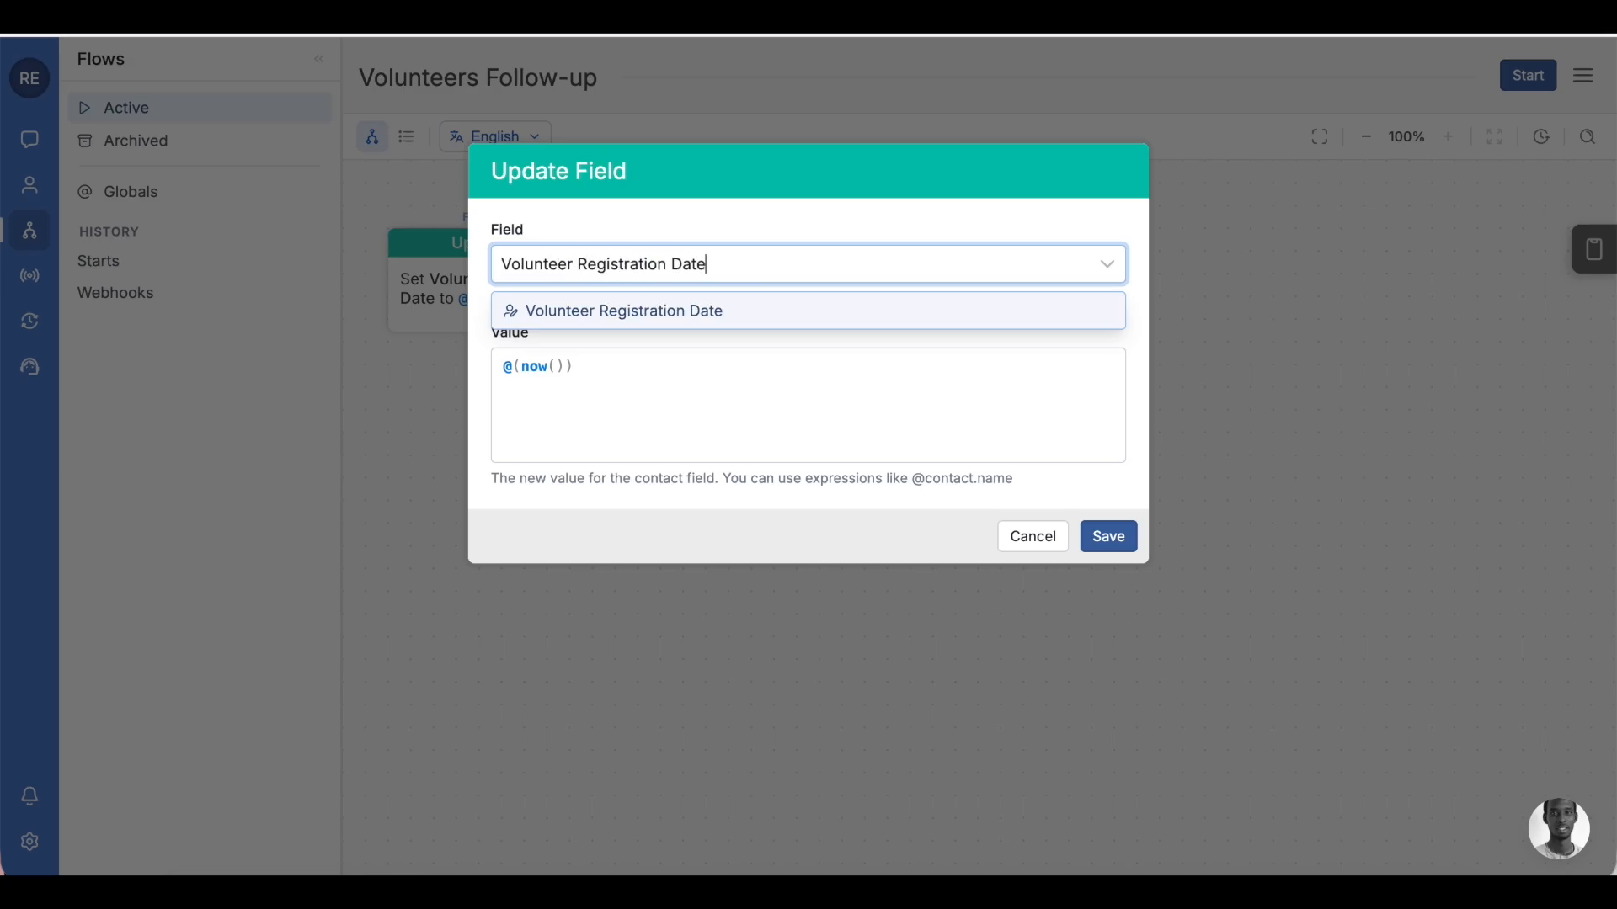
pyautogui.press('Return')
pyautogui.click(1103, 537)
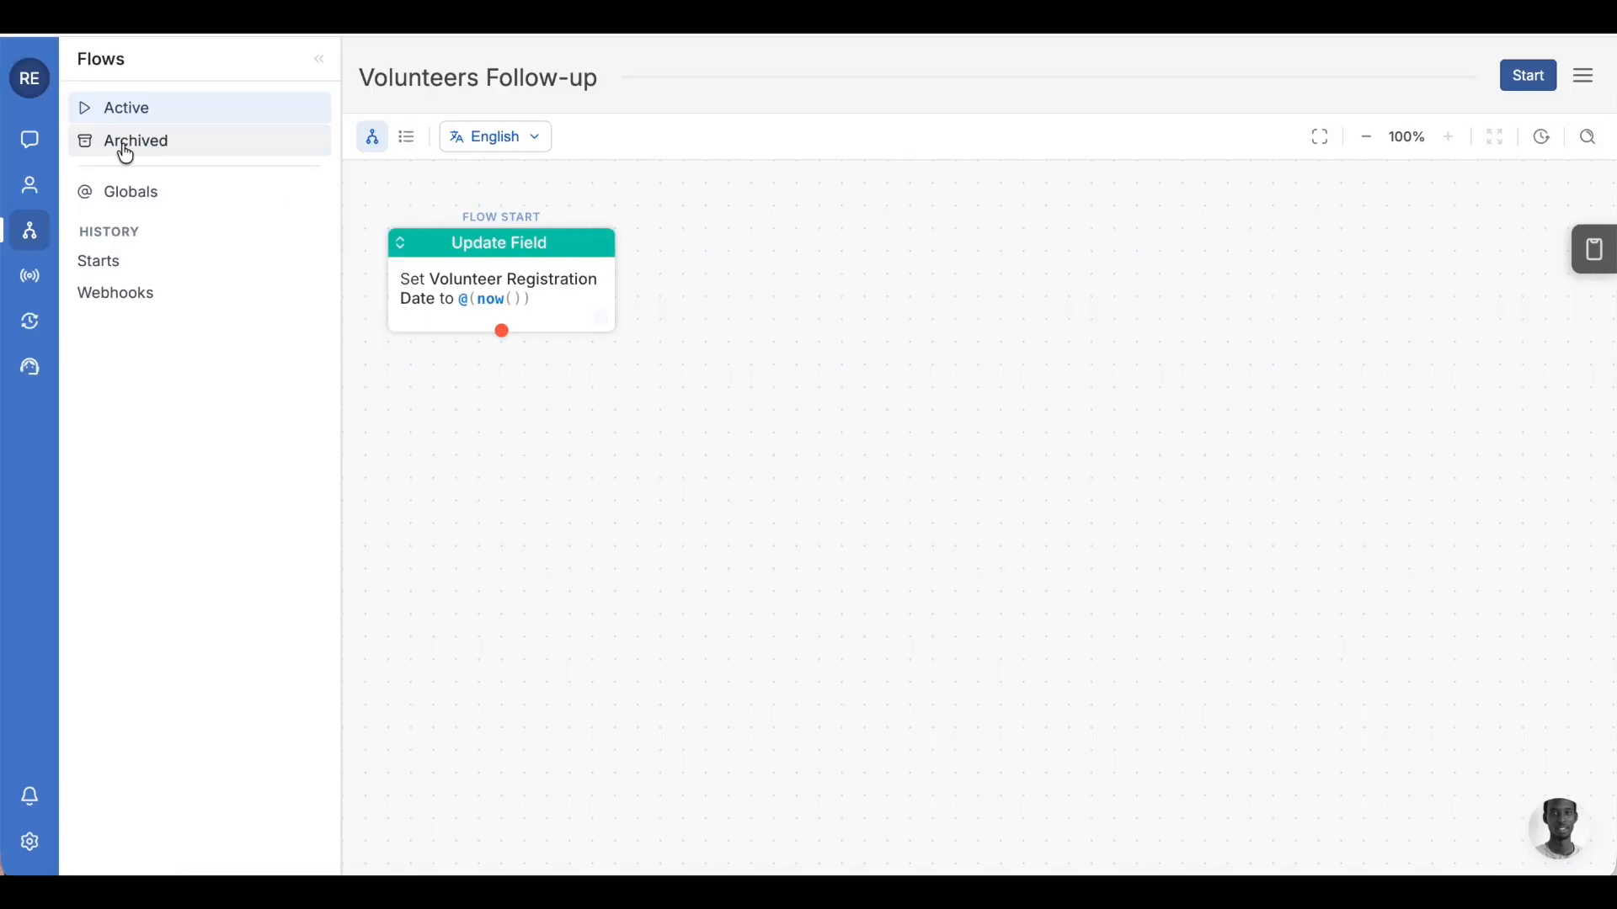
# Step: Change the data type of the Volunteer Registration Date contact field to Date & Time
pyautogui.click(40, 189)
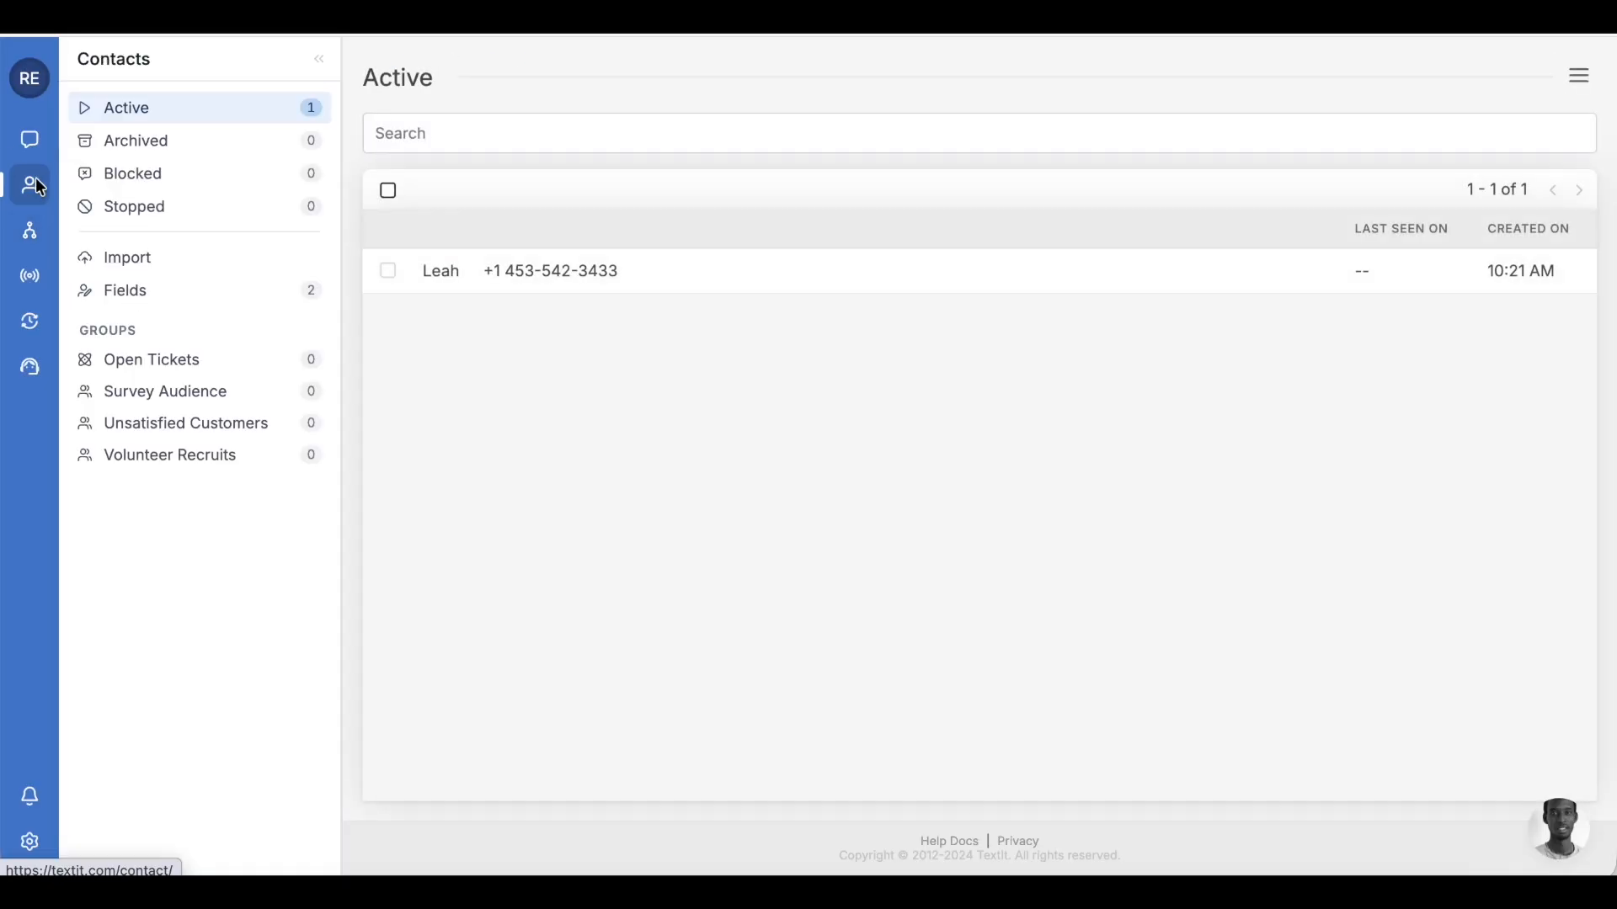
pyautogui.click(155, 290)
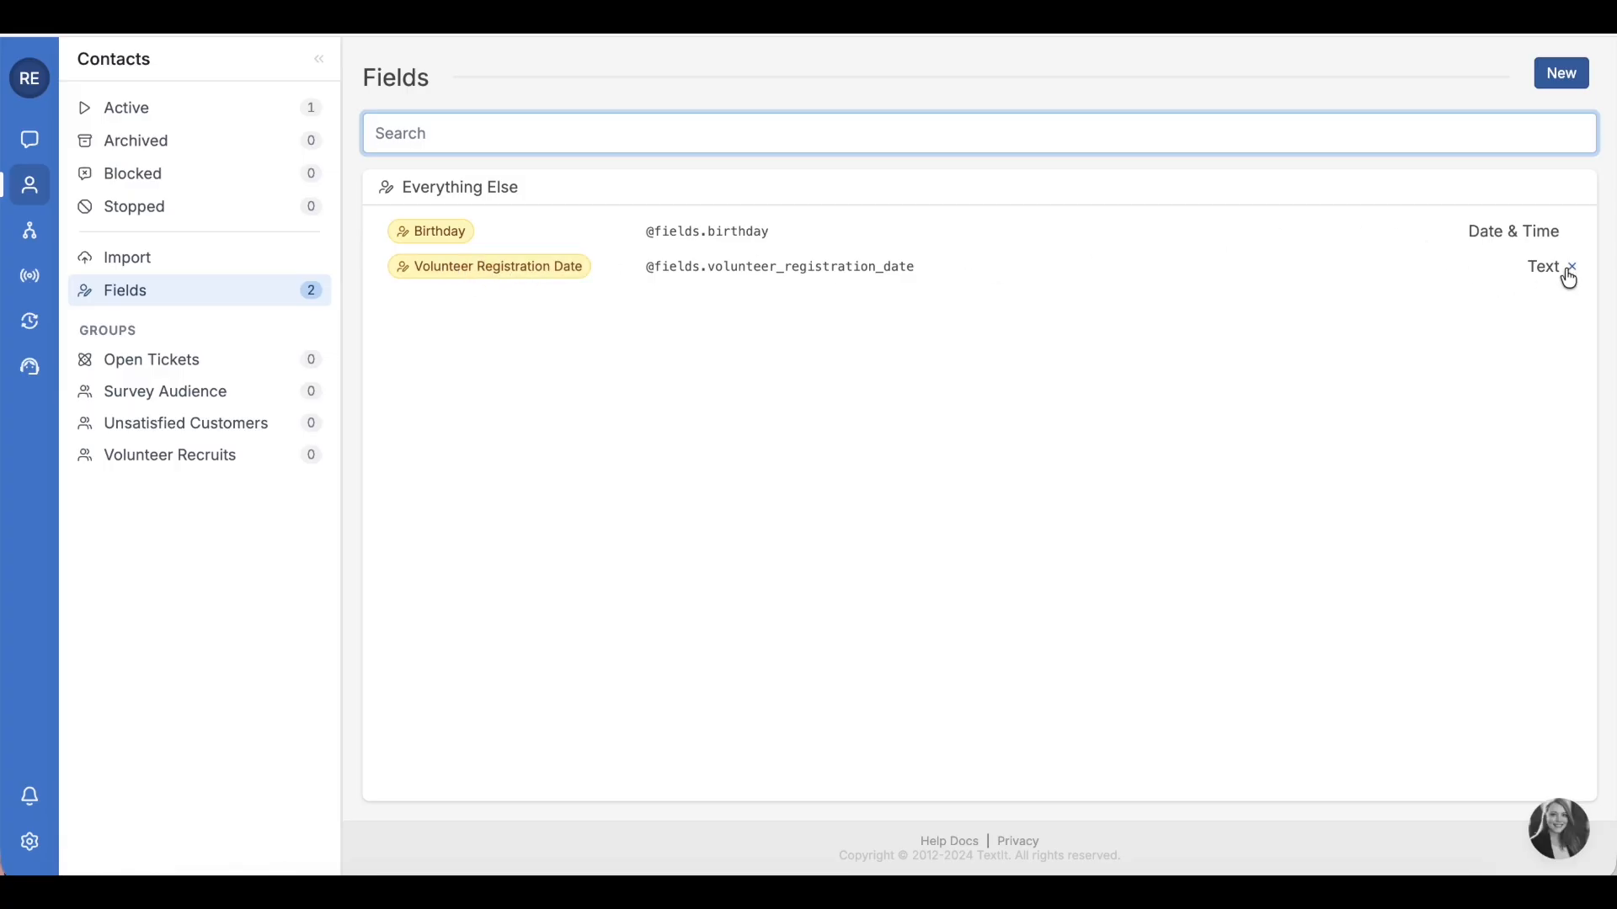
pyautogui.click(528, 286)
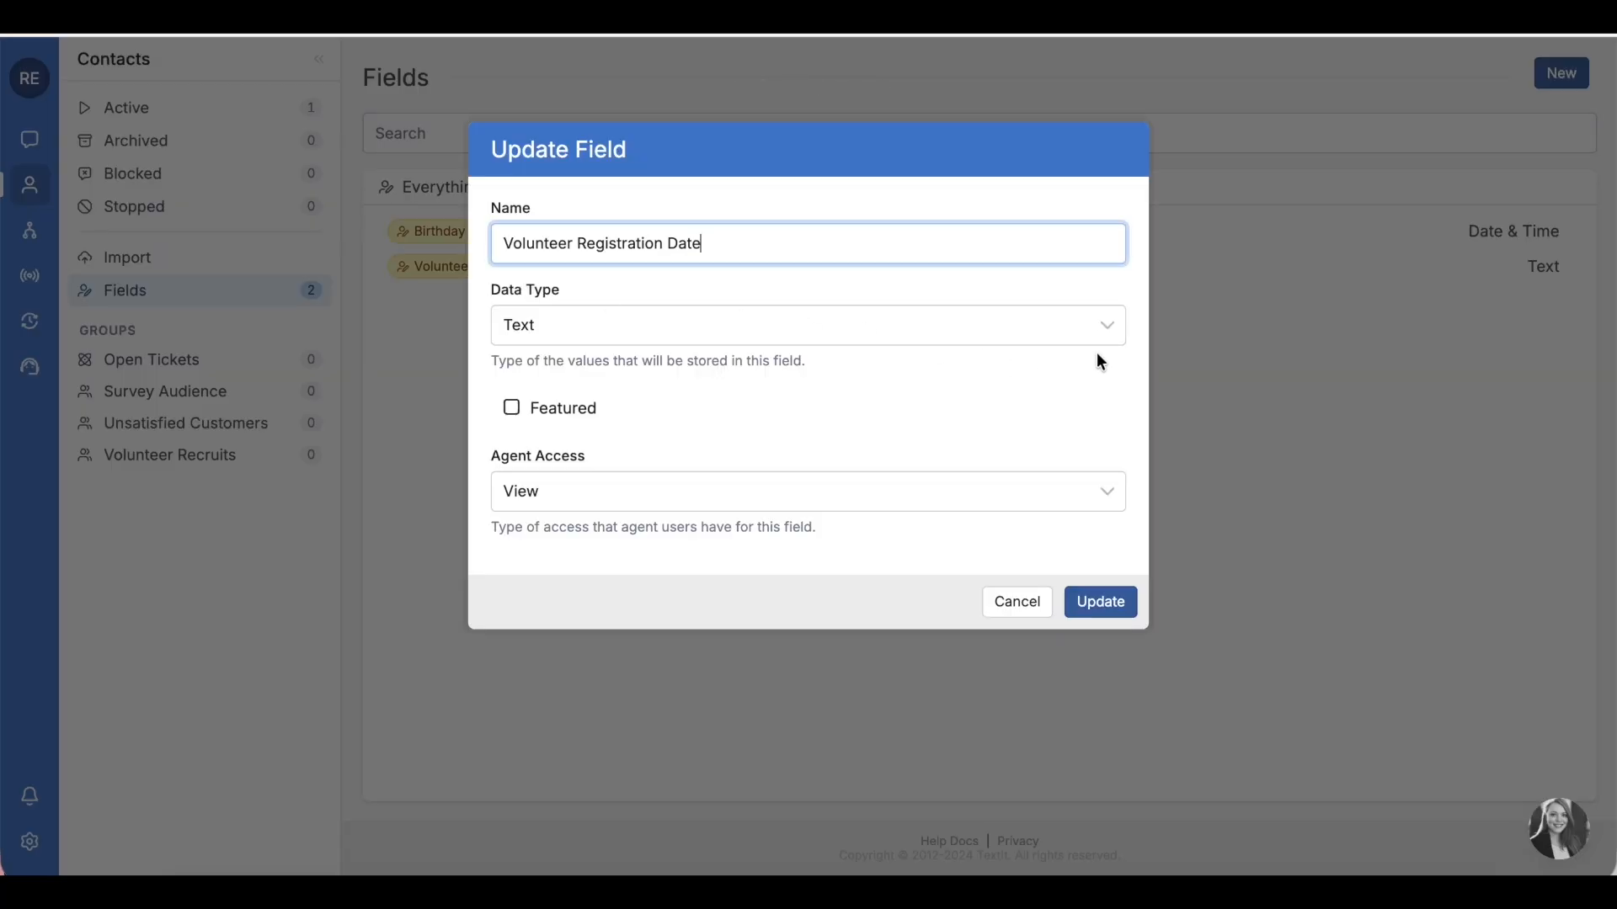
pyautogui.click(1107, 329)
pyautogui.click(1015, 447)
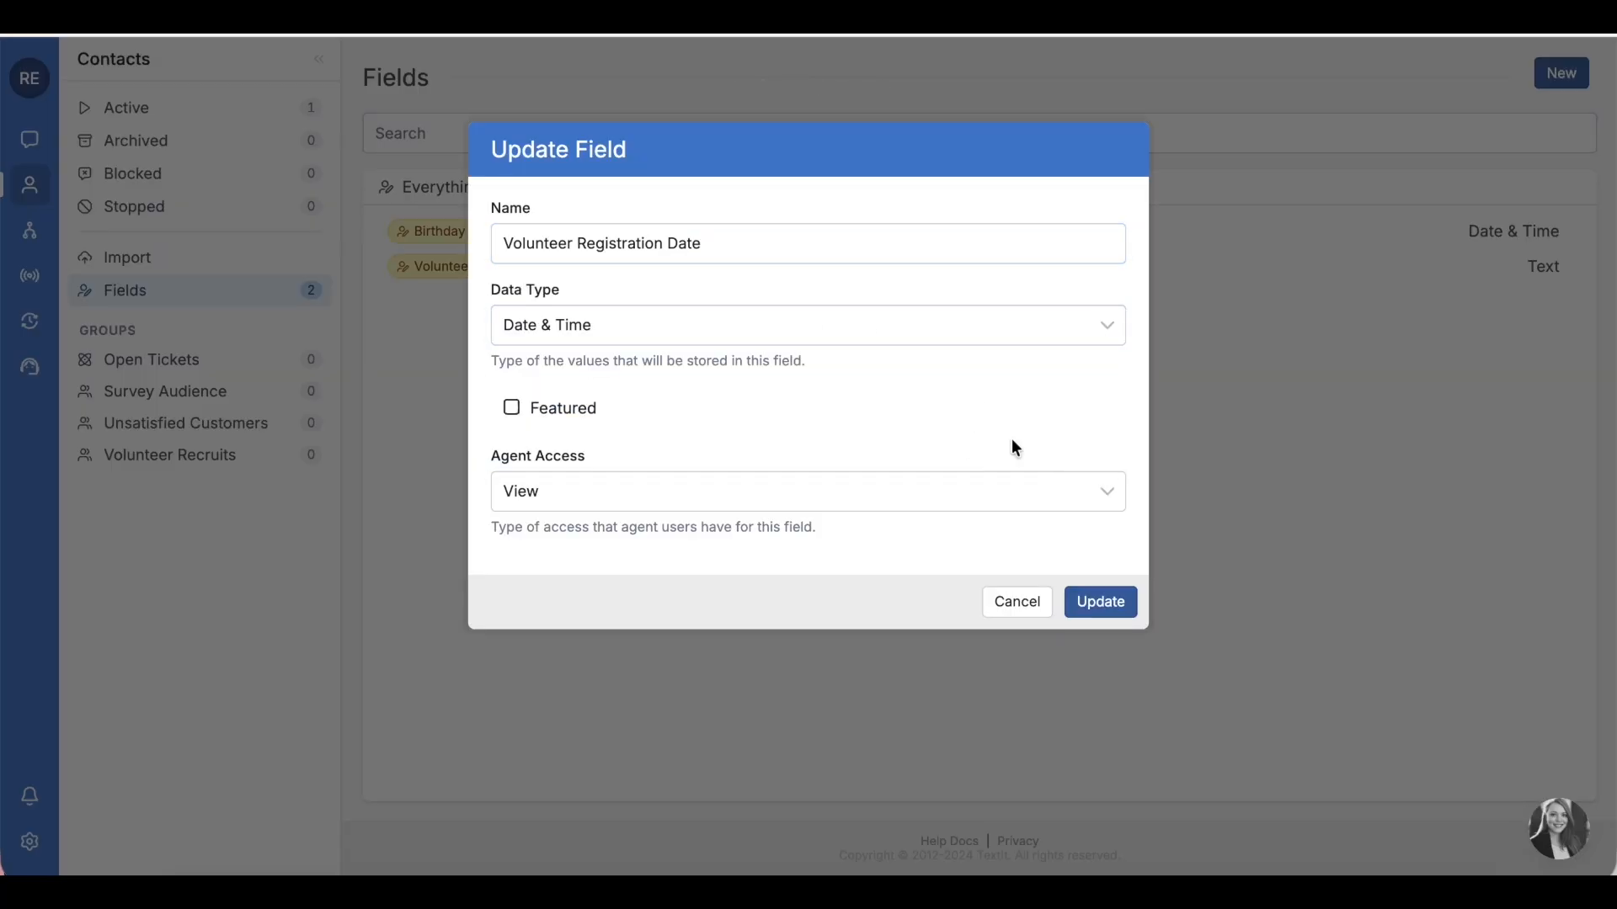
pyautogui.click(1103, 601)
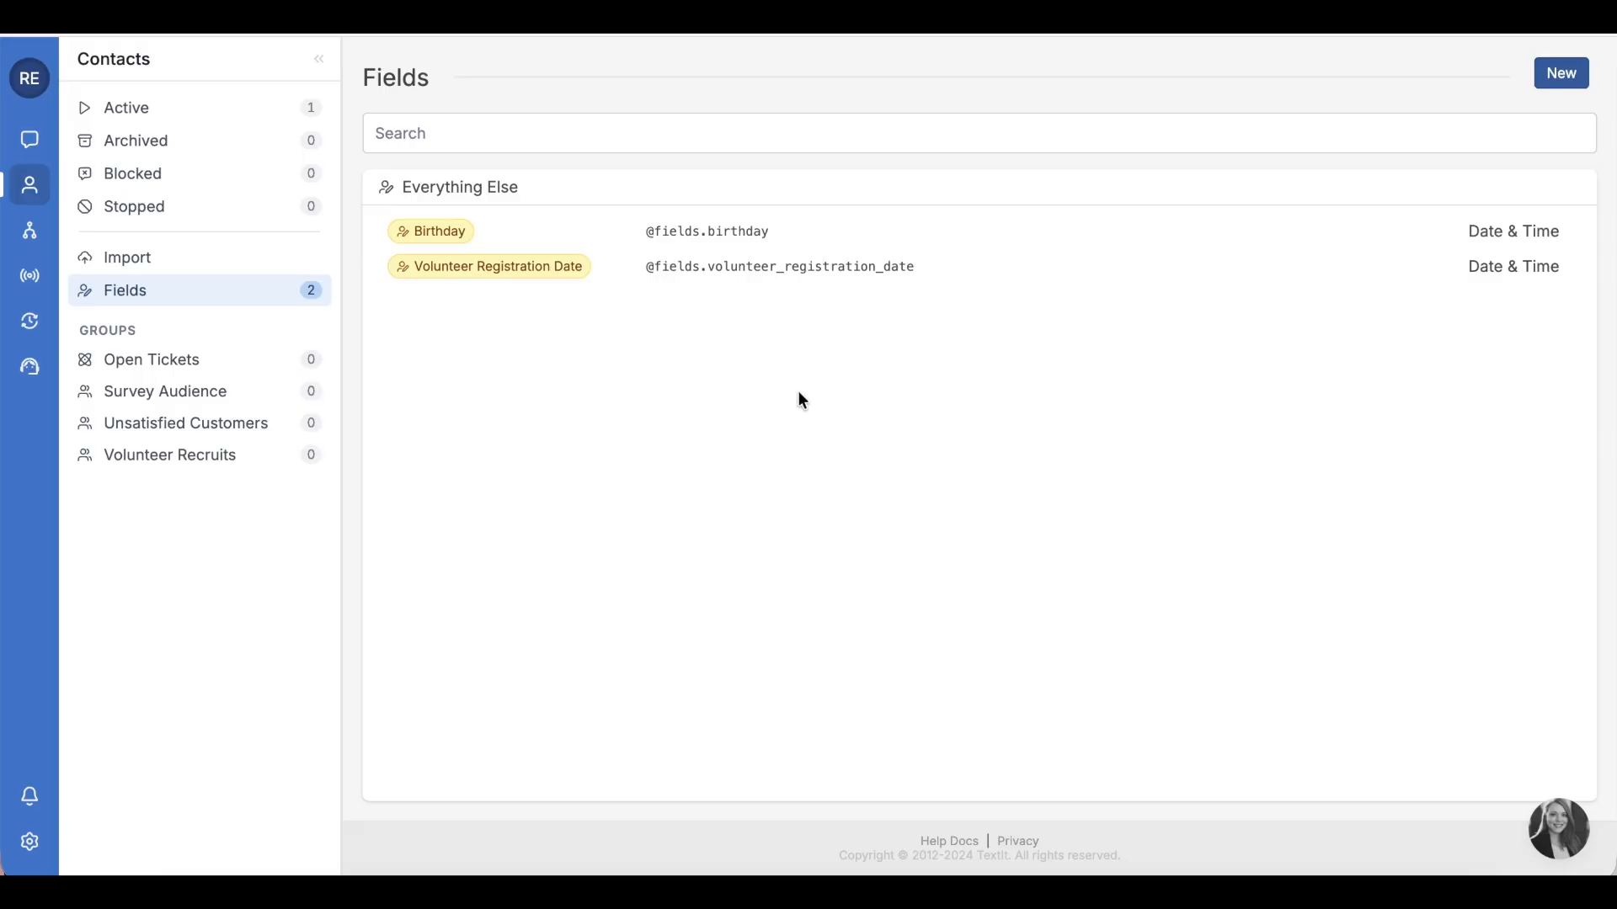
# Step: Create a new campaign named "My campaign" for the Survey Audience group
pyautogui.click(31, 331)
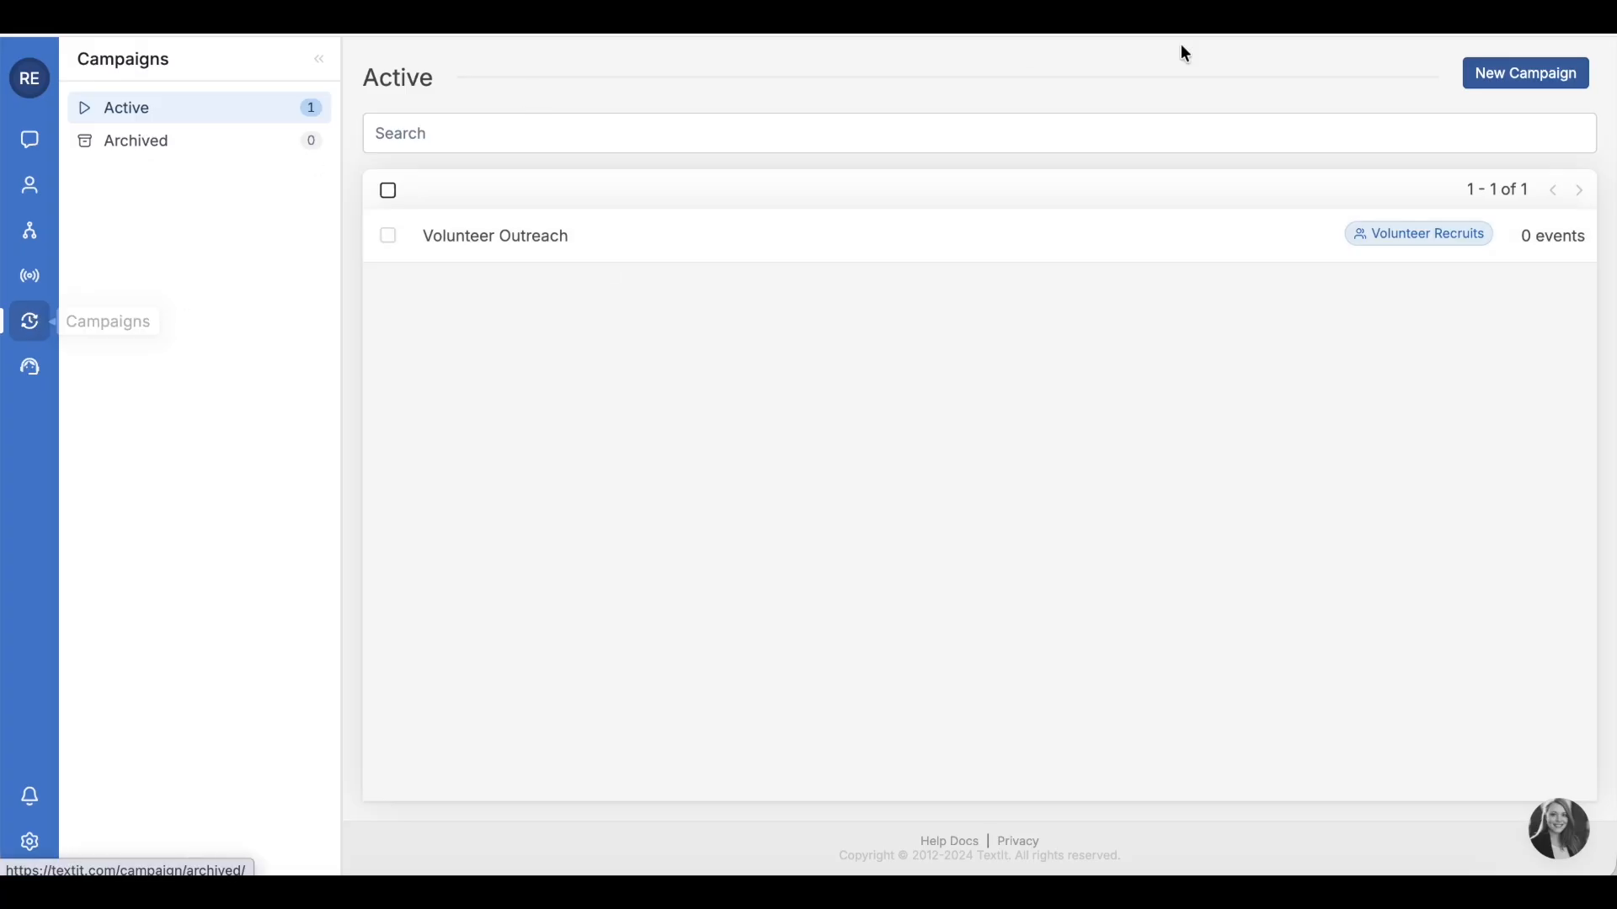
pyautogui.click(1513, 76)
pyautogui.write('My campaign')
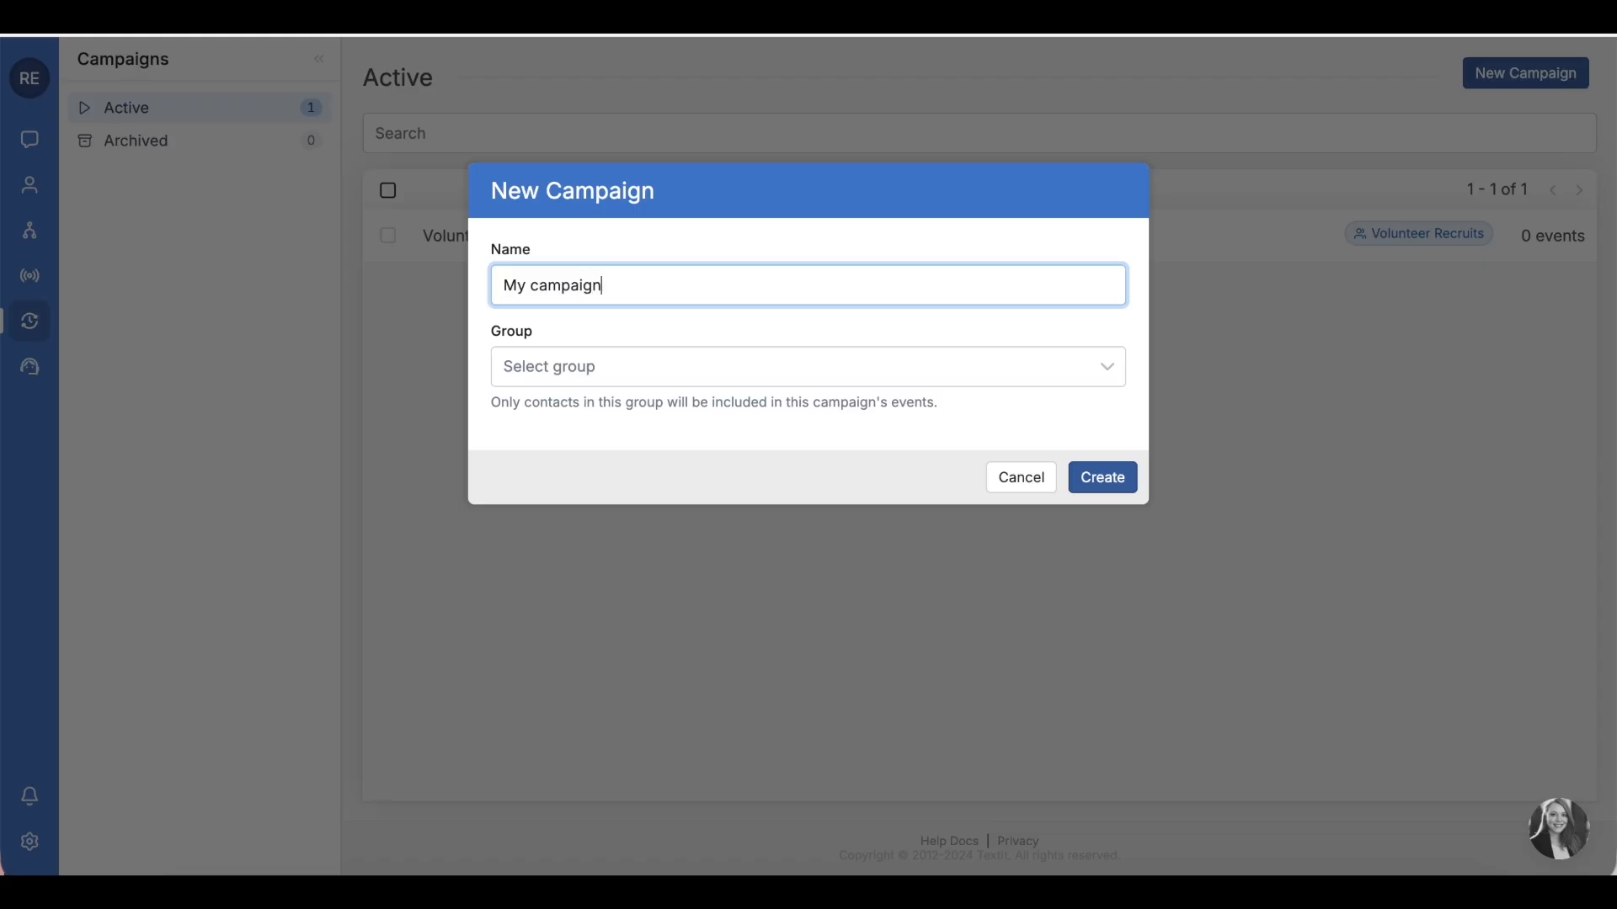
pyautogui.click(1104, 369)
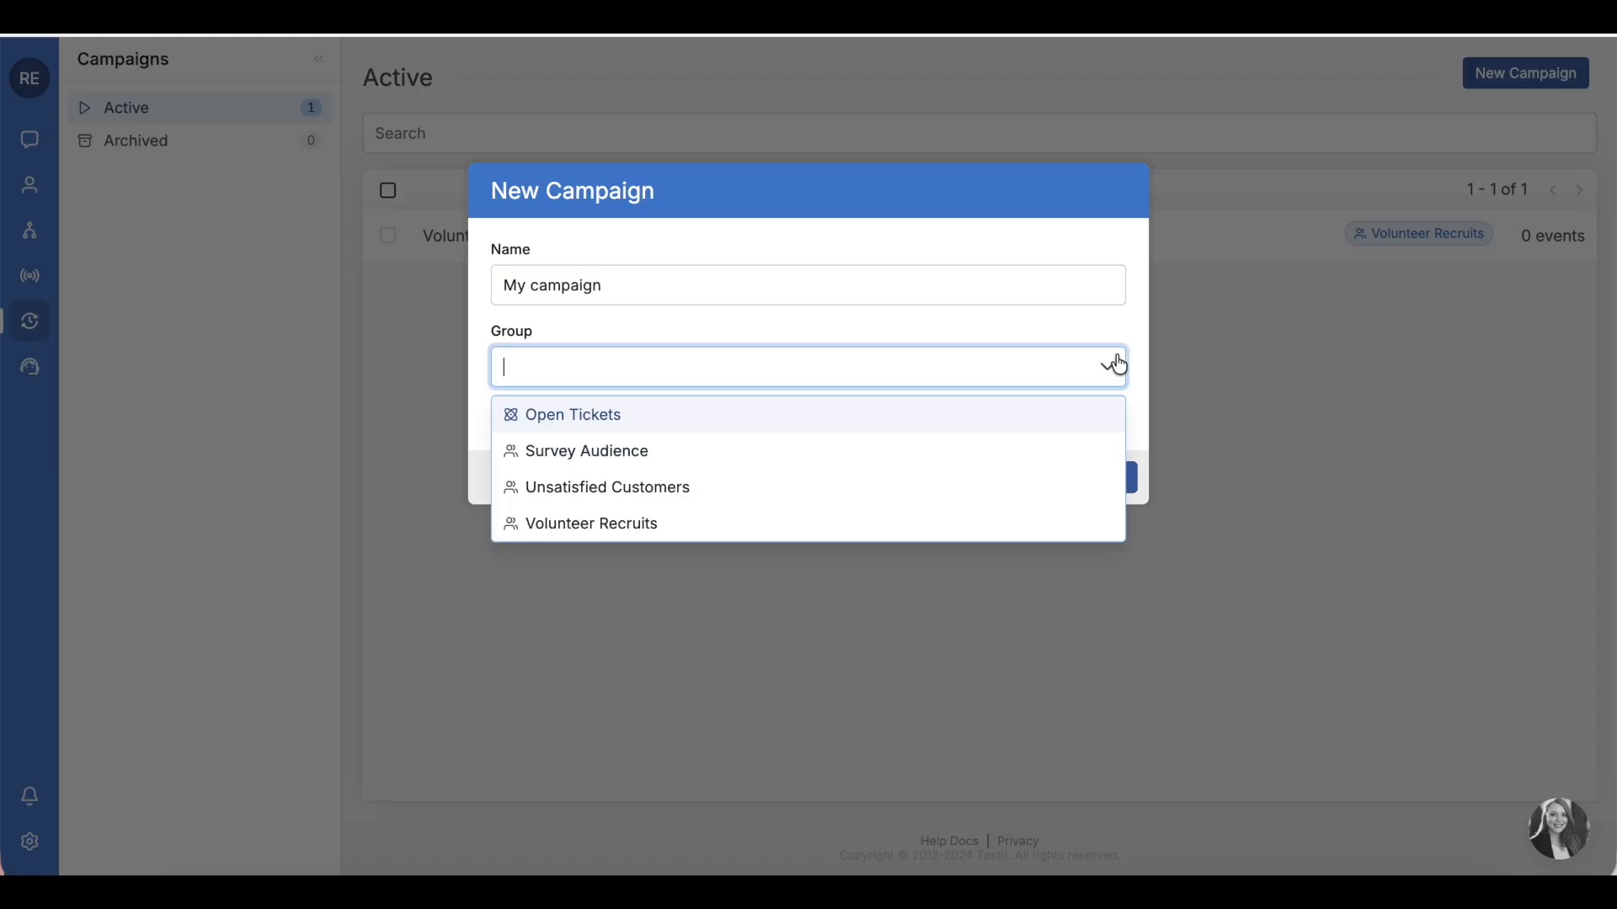
pyautogui.click(968, 463)
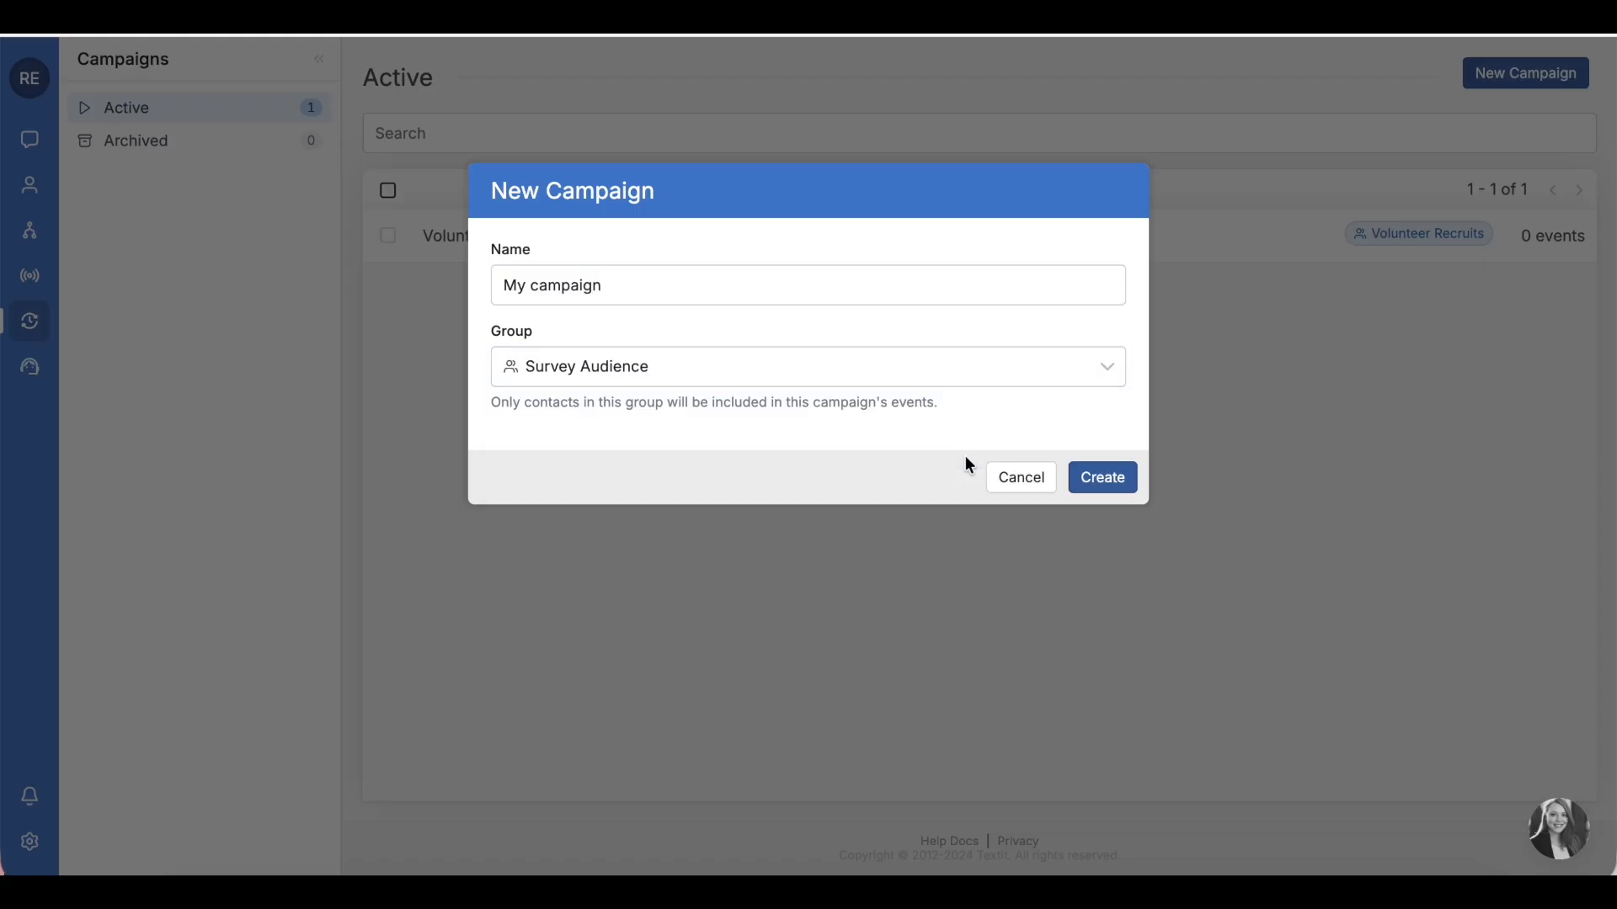
pyautogui.click(1113, 478)
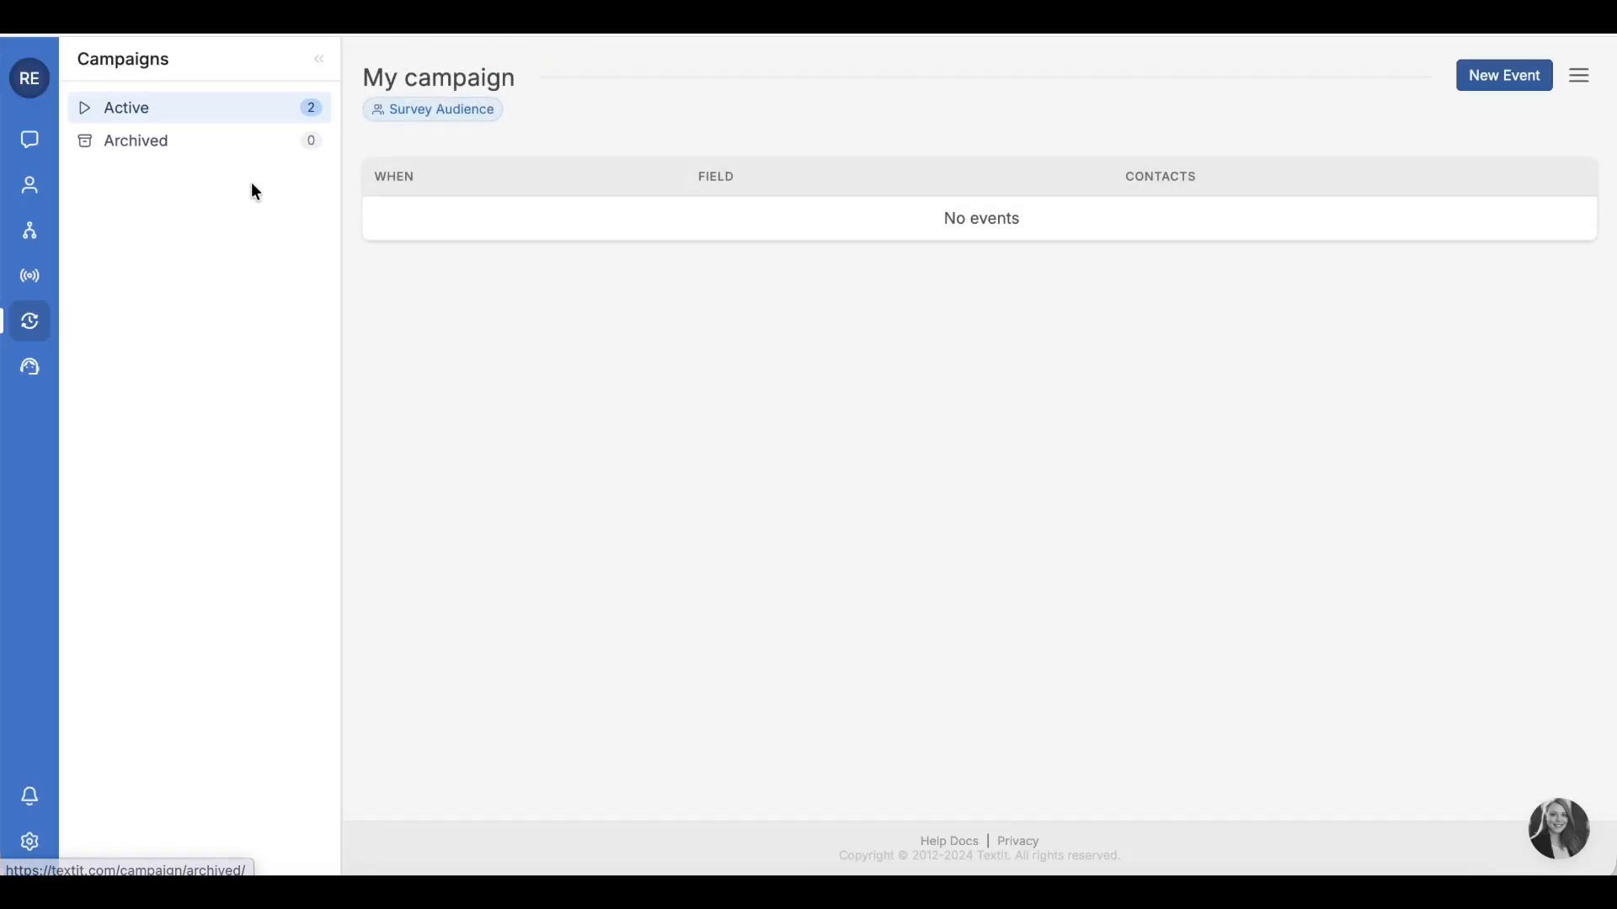
pyautogui.click(192, 115)
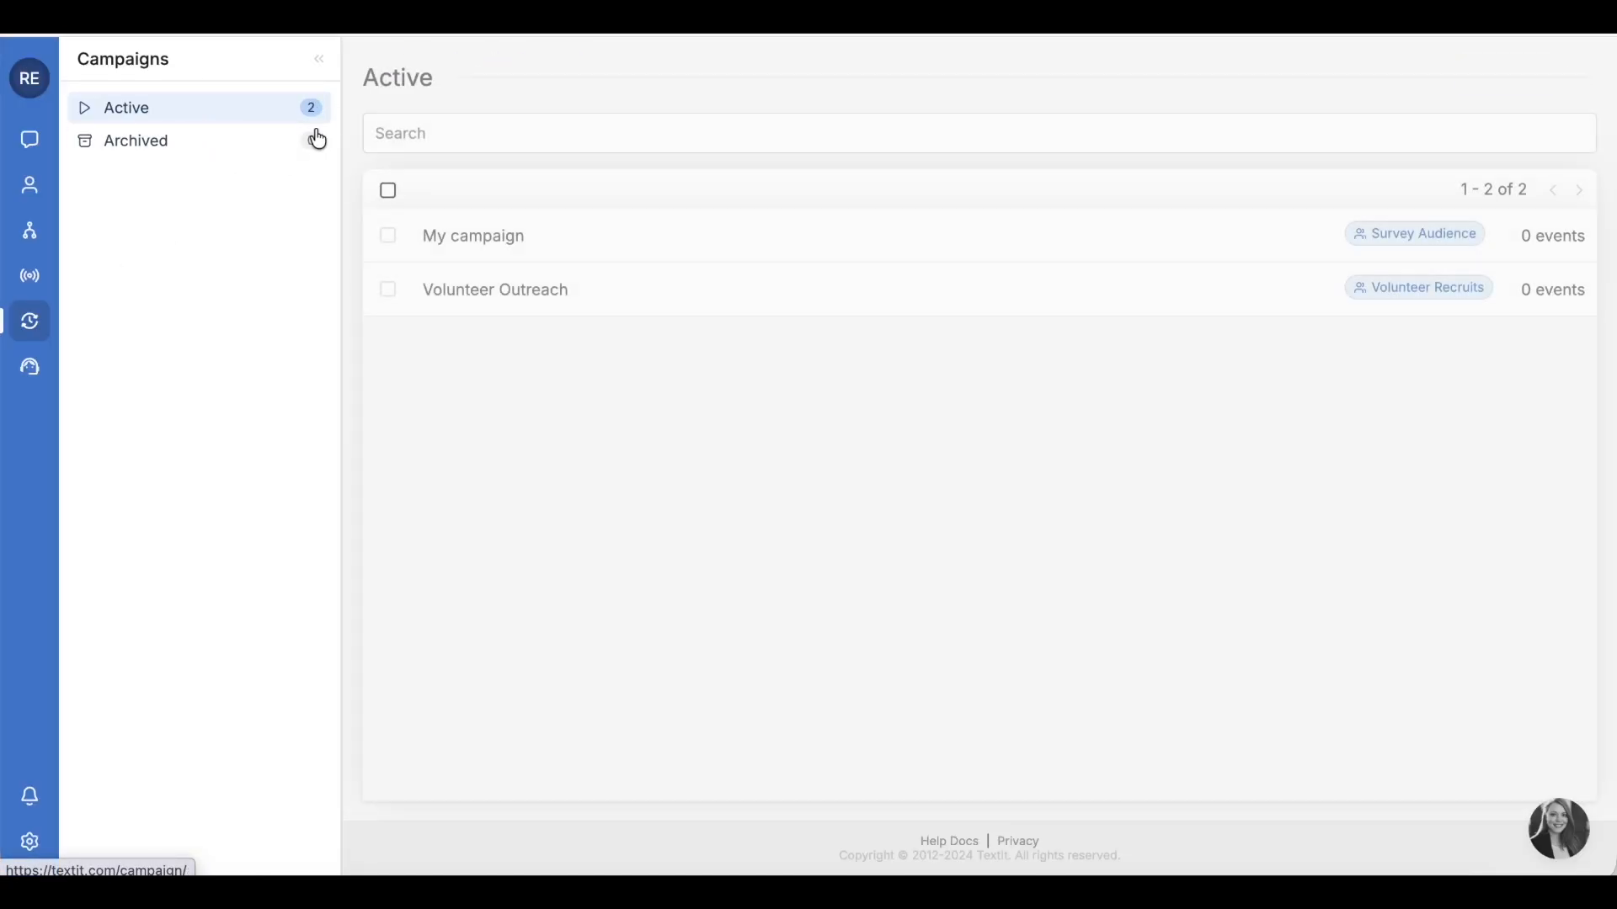
pyautogui.click(500, 293)
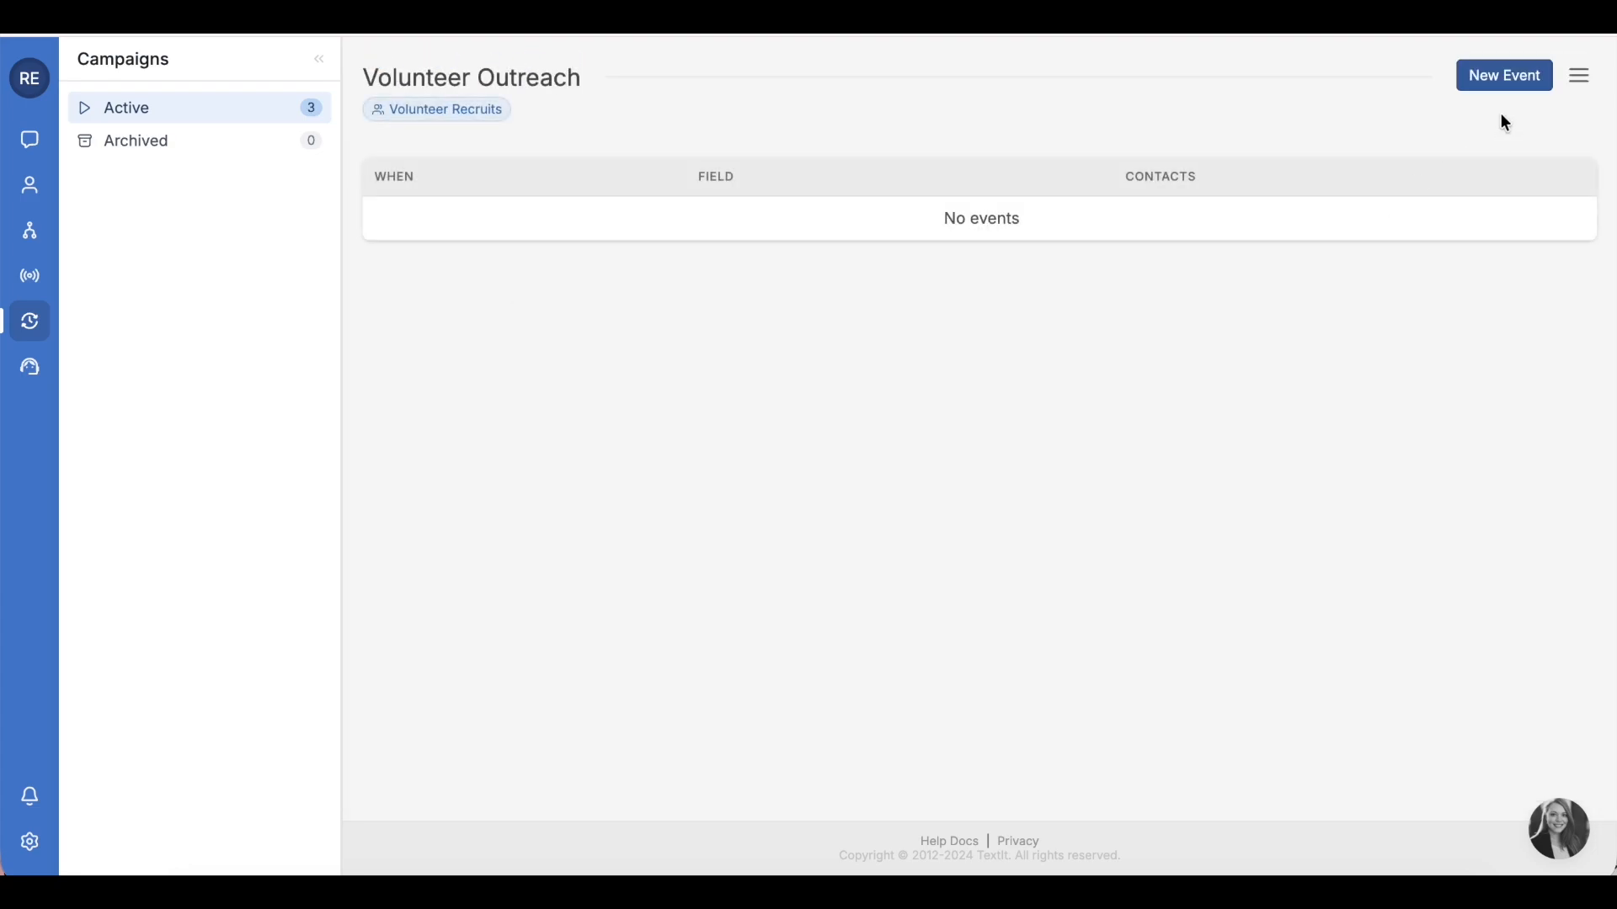
pyautogui.click(1506, 81)
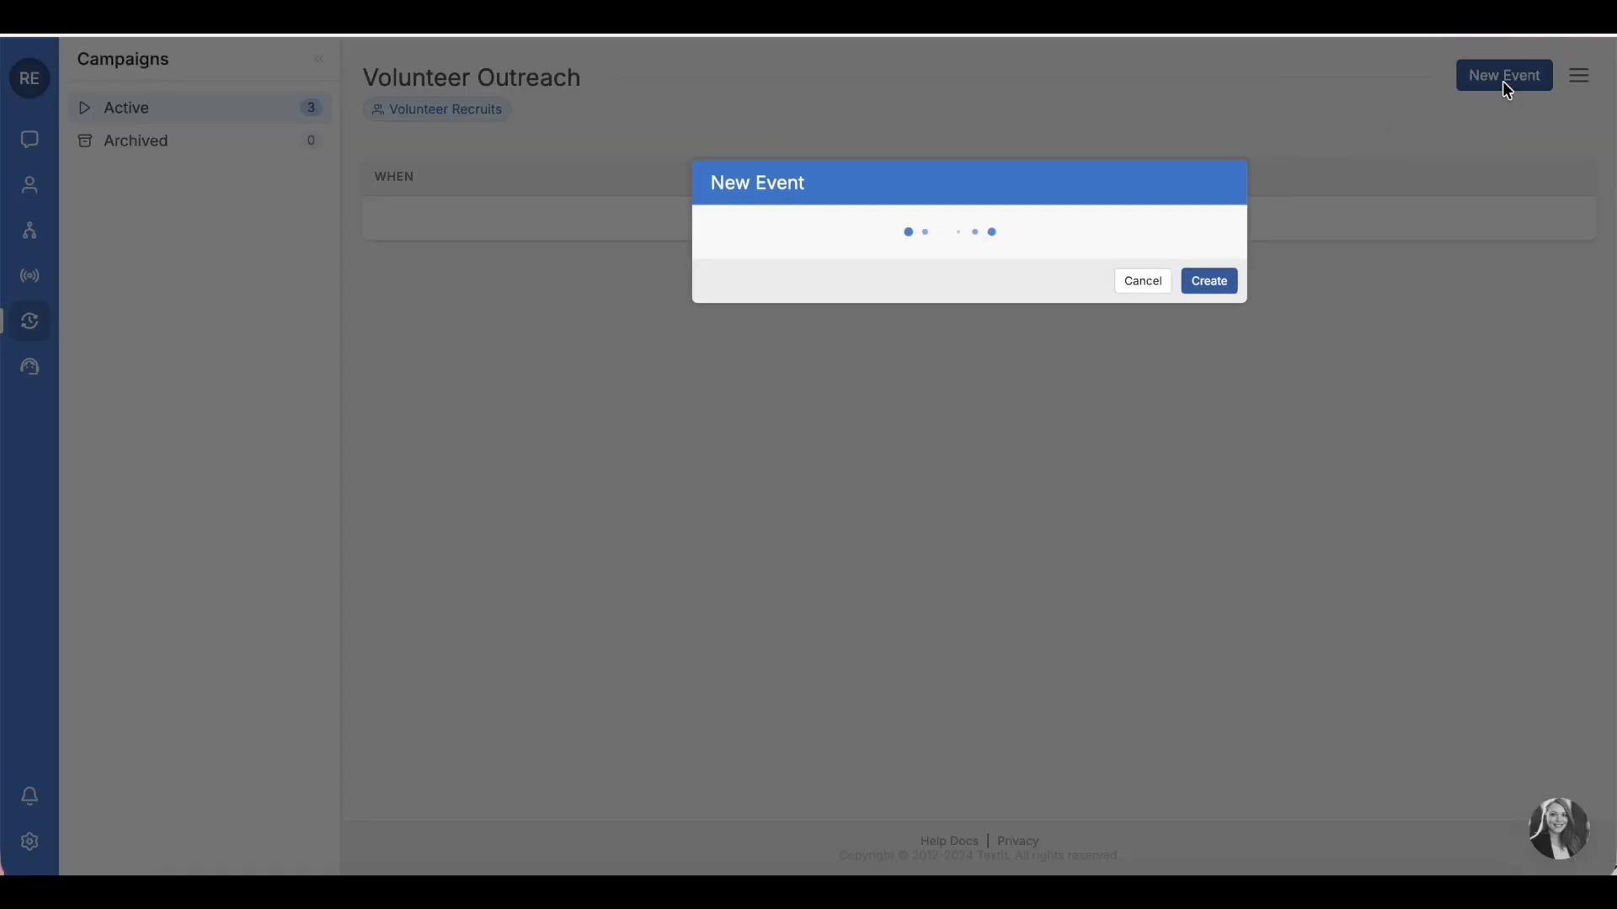
pyautogui.click(1116, 202)
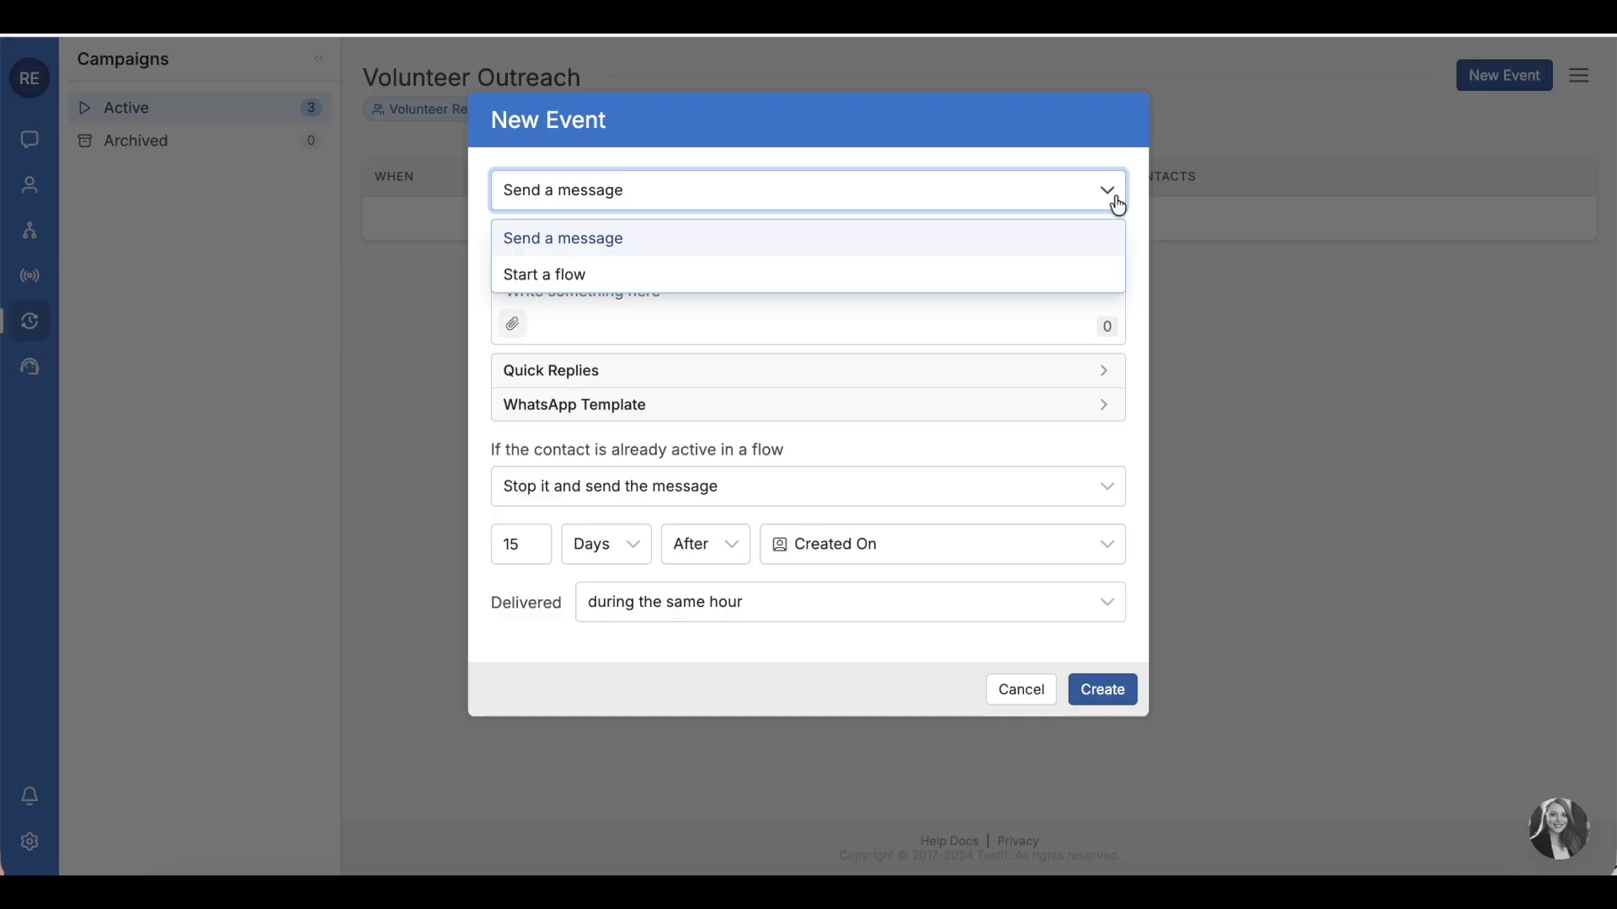
pyautogui.click(1044, 240)
pyautogui.click(836, 313)
pyautogui.write('Hi @contact.first_name, We are excited to share opportunities with you on how you can help your community.')
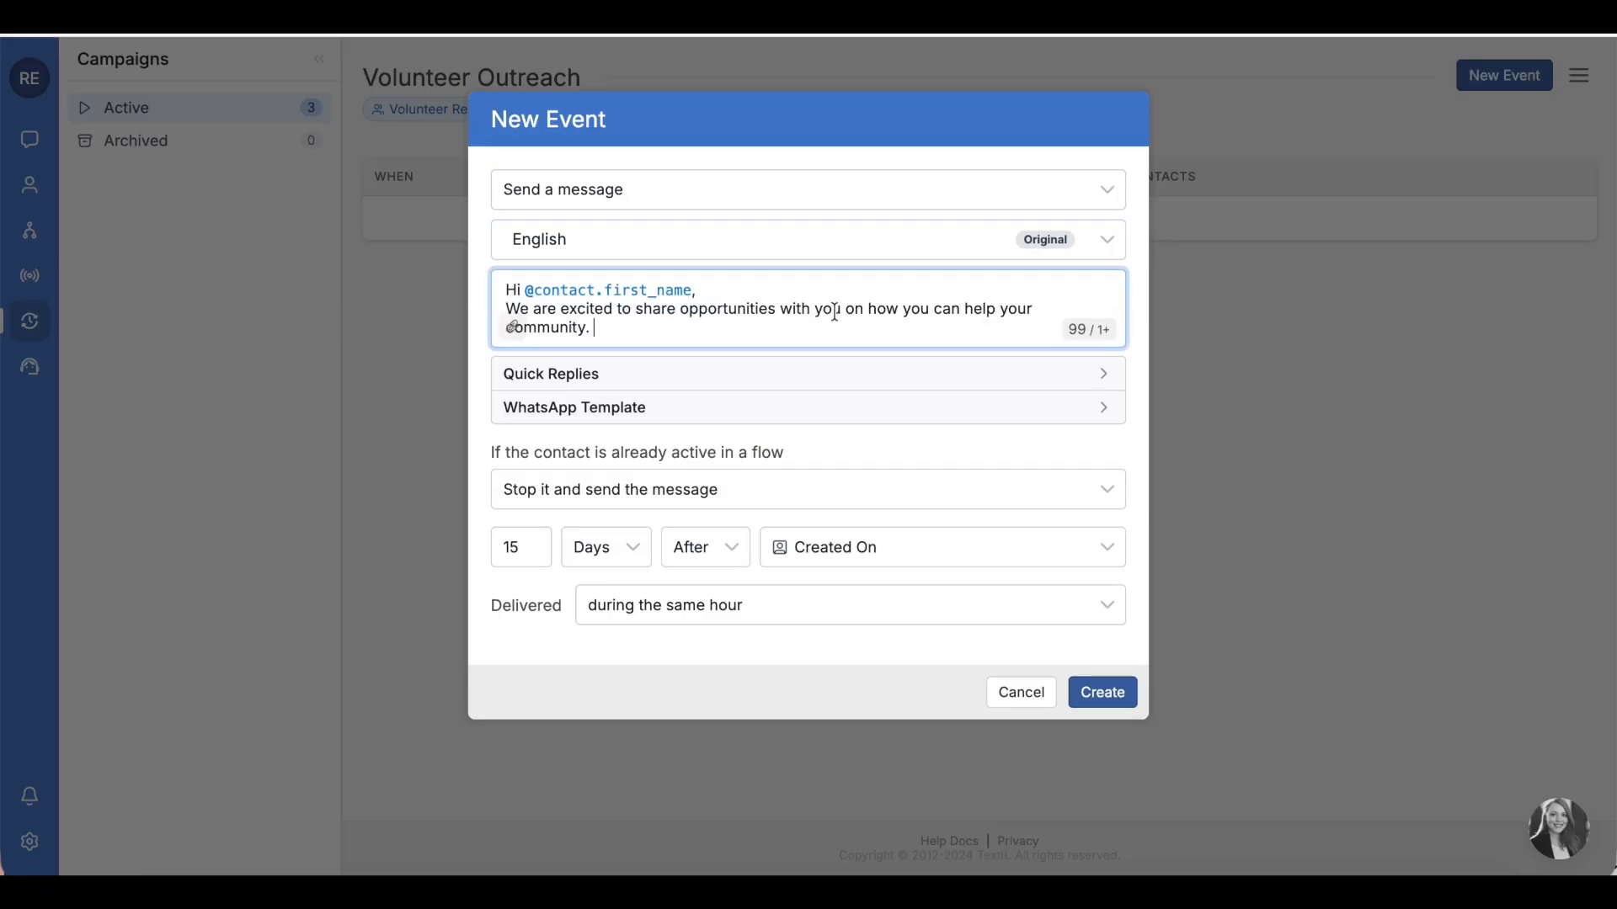
# Step: Keep "Stop it and send the message" for contacts active in a flow and schedule the event 15 days after Volunteer Registration Date
pyautogui.click(1117, 506)
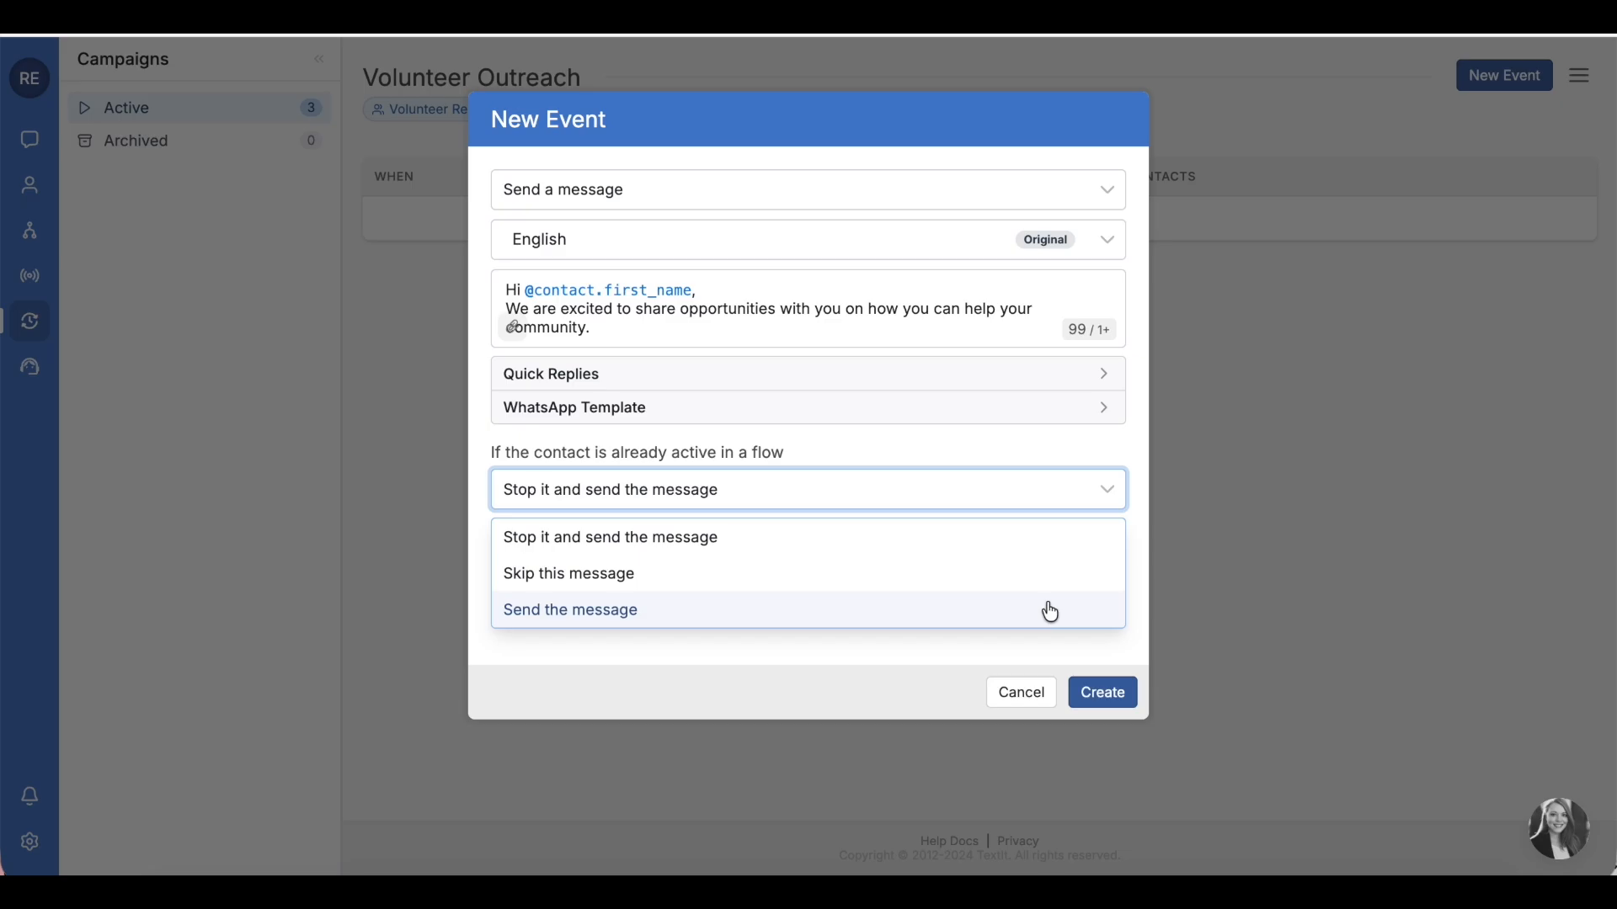
pyautogui.click(1141, 587)
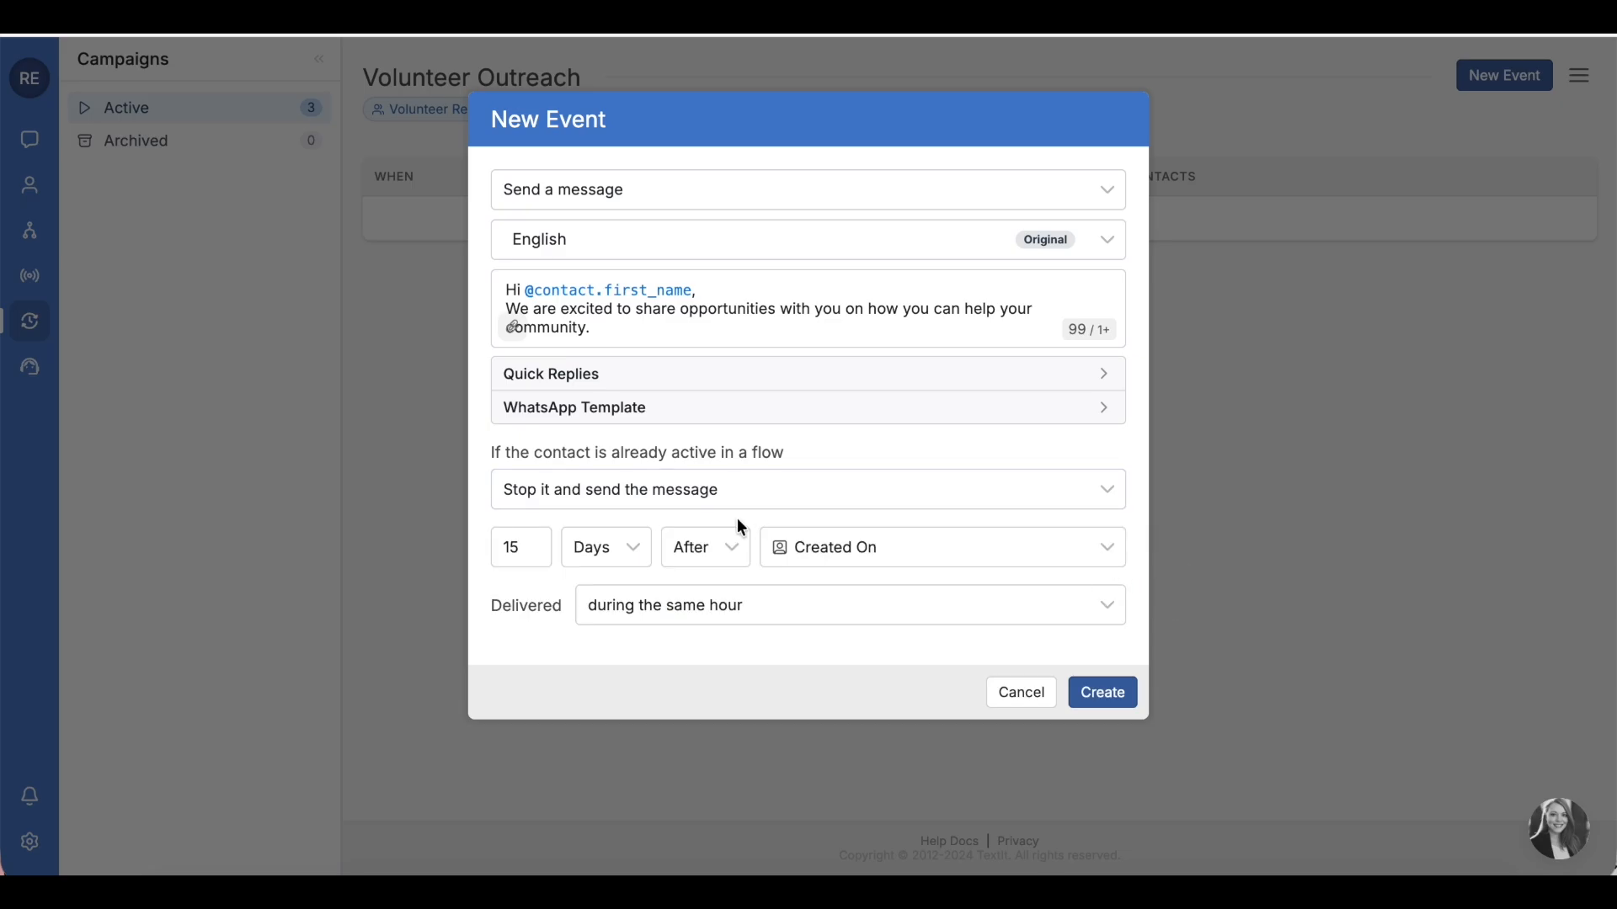
pyautogui.click(1117, 553)
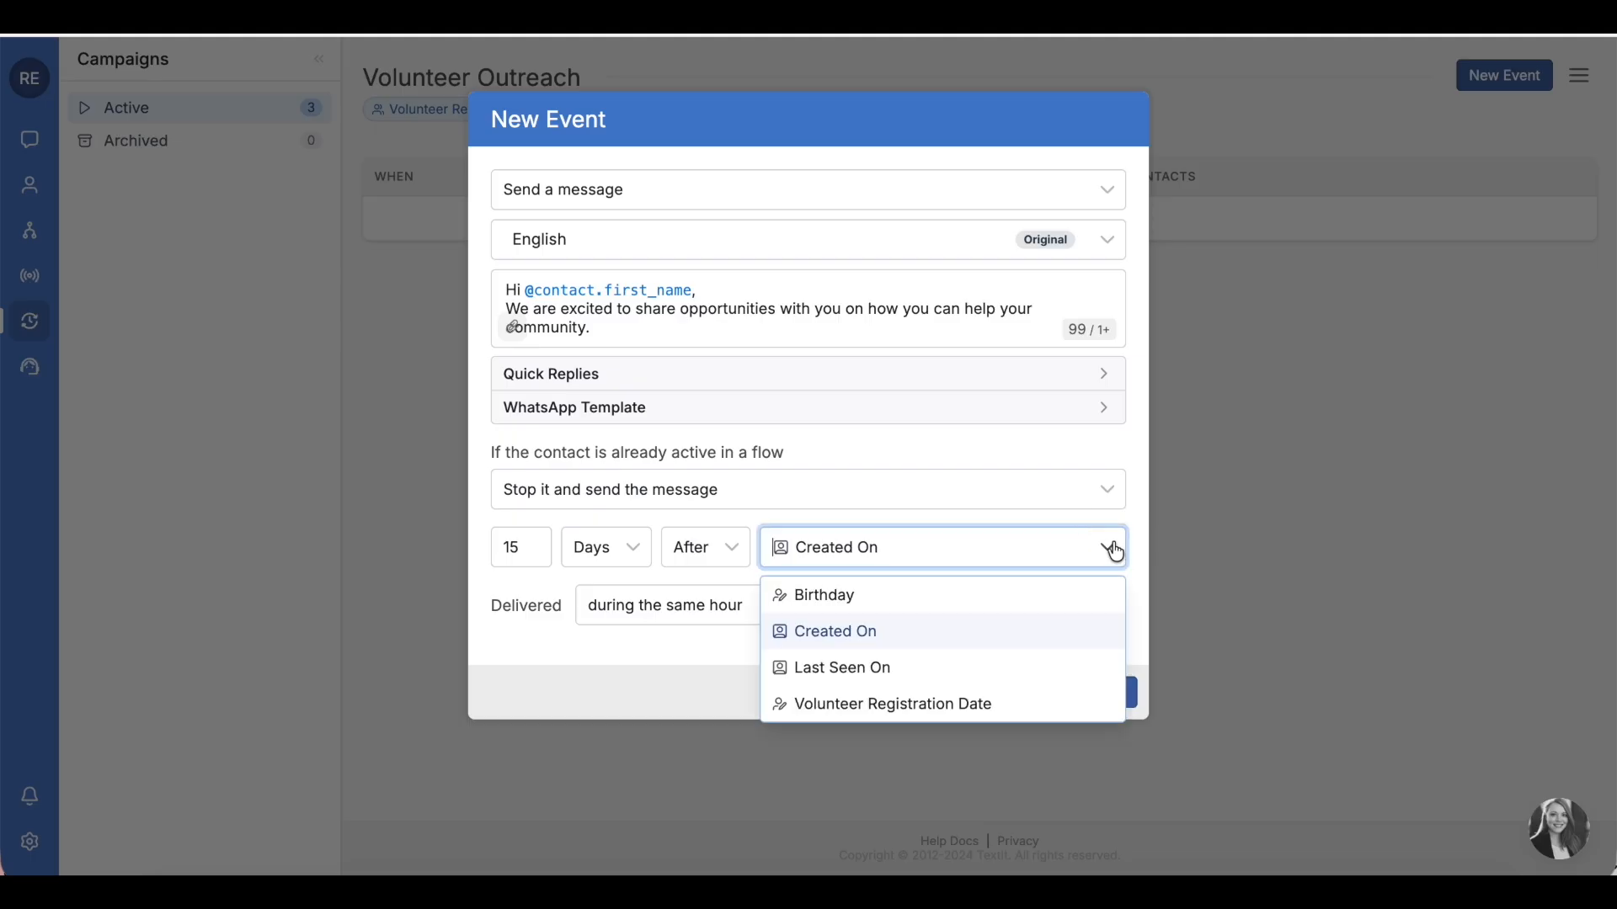
pyautogui.click(1039, 706)
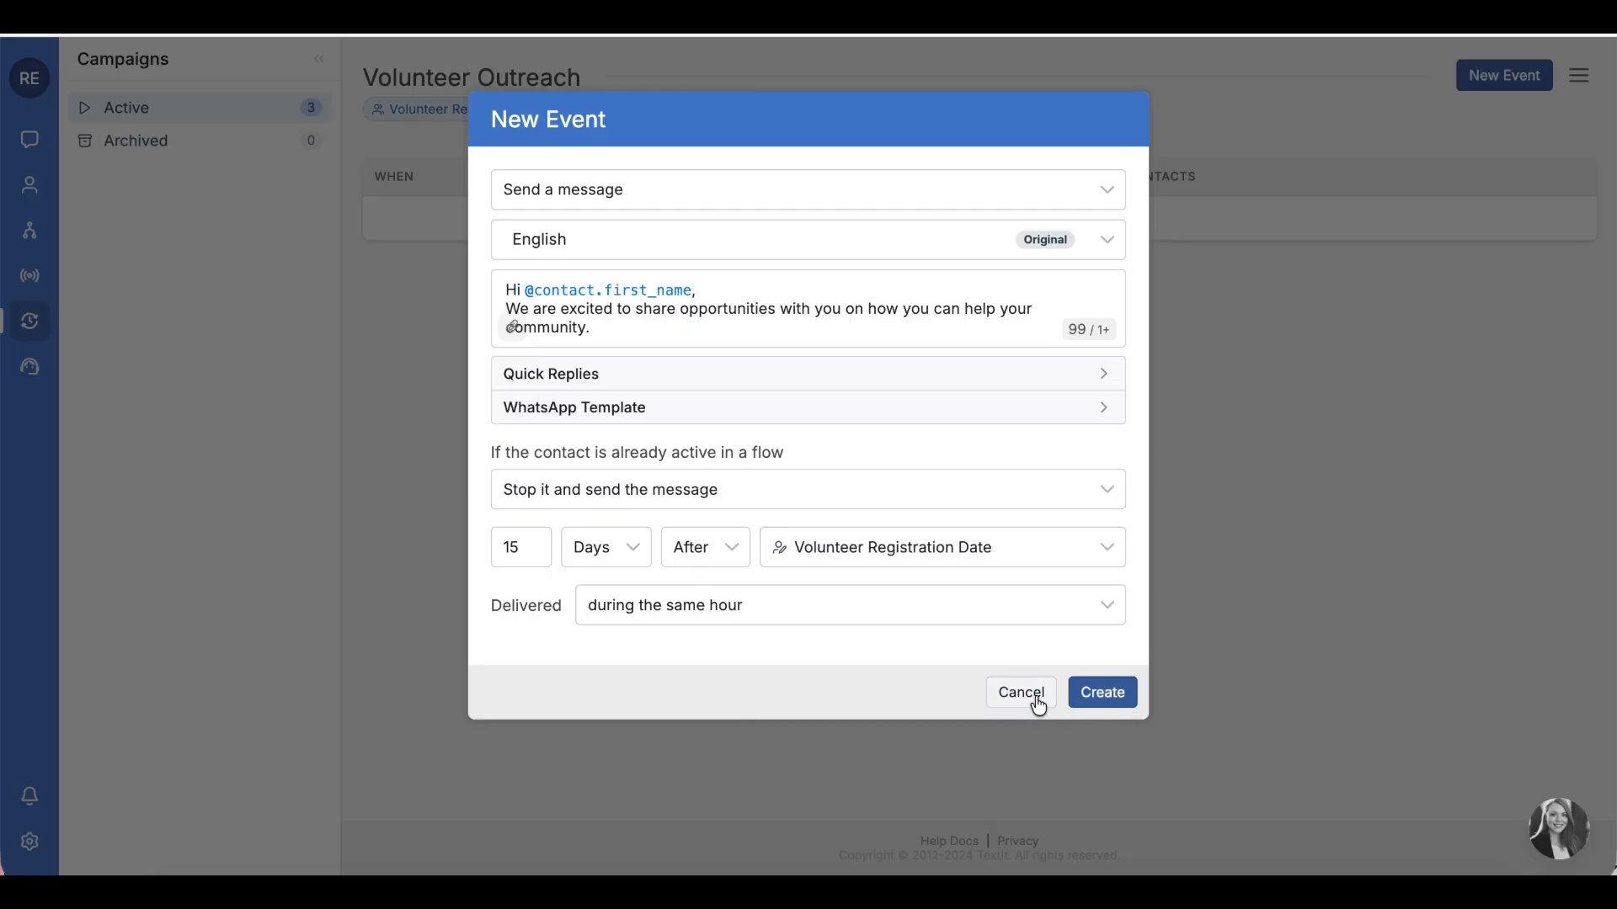
# Step: Set the message event's delivery time to 3:00 p.m. and create the event
pyautogui.click(1108, 619)
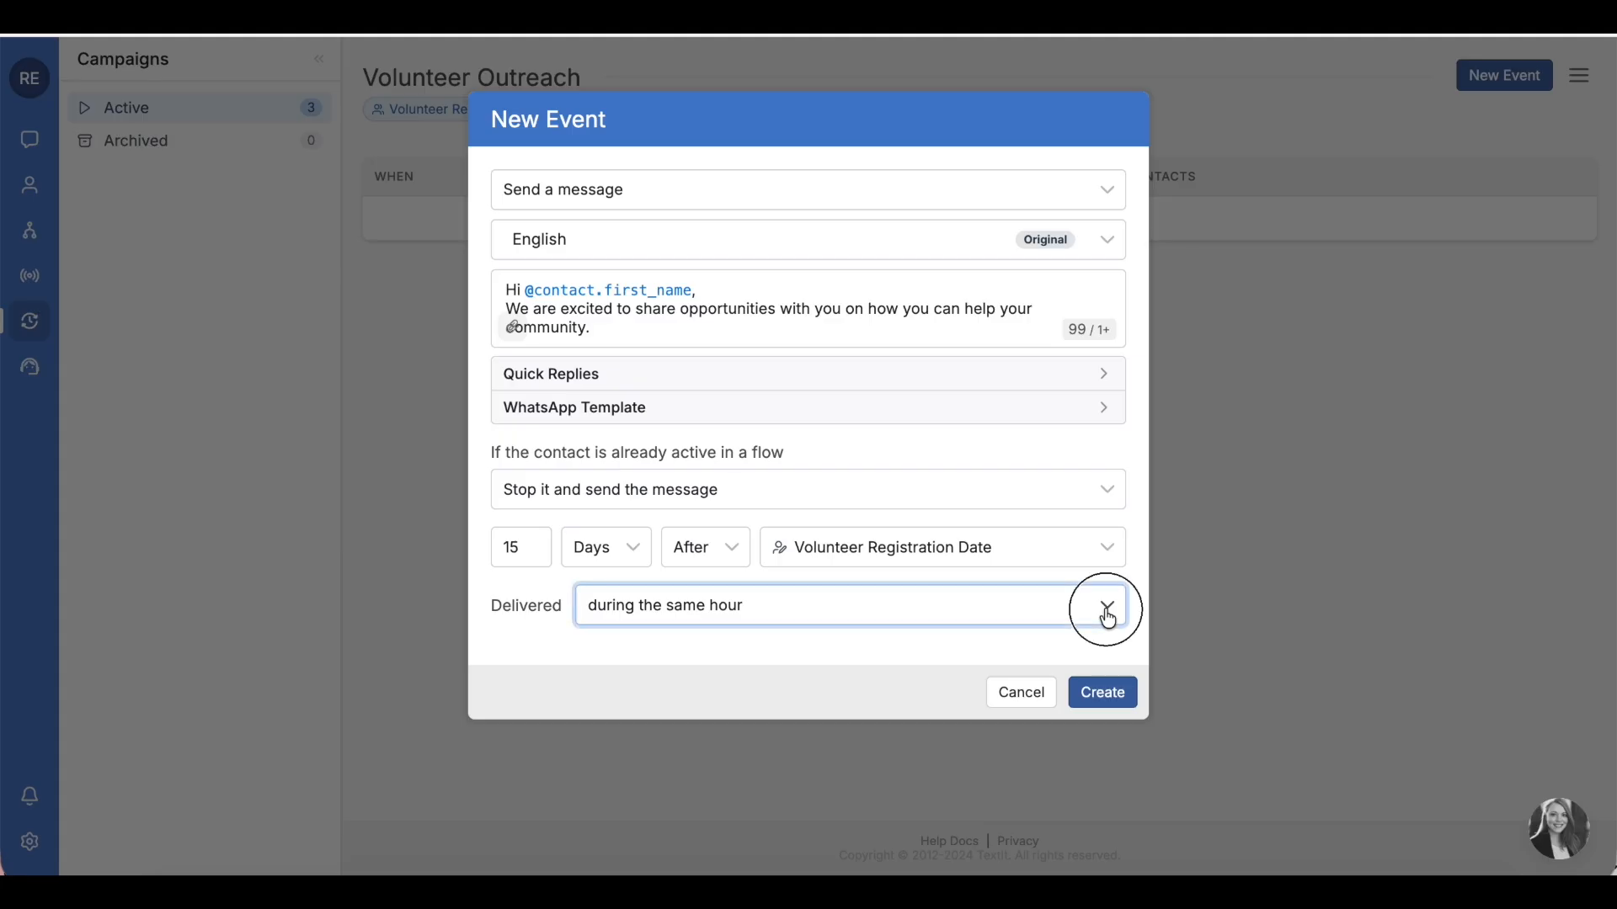
pyautogui.scroll(-3, 1046, 757)
pyautogui.scroll(-5, 1048, 759)
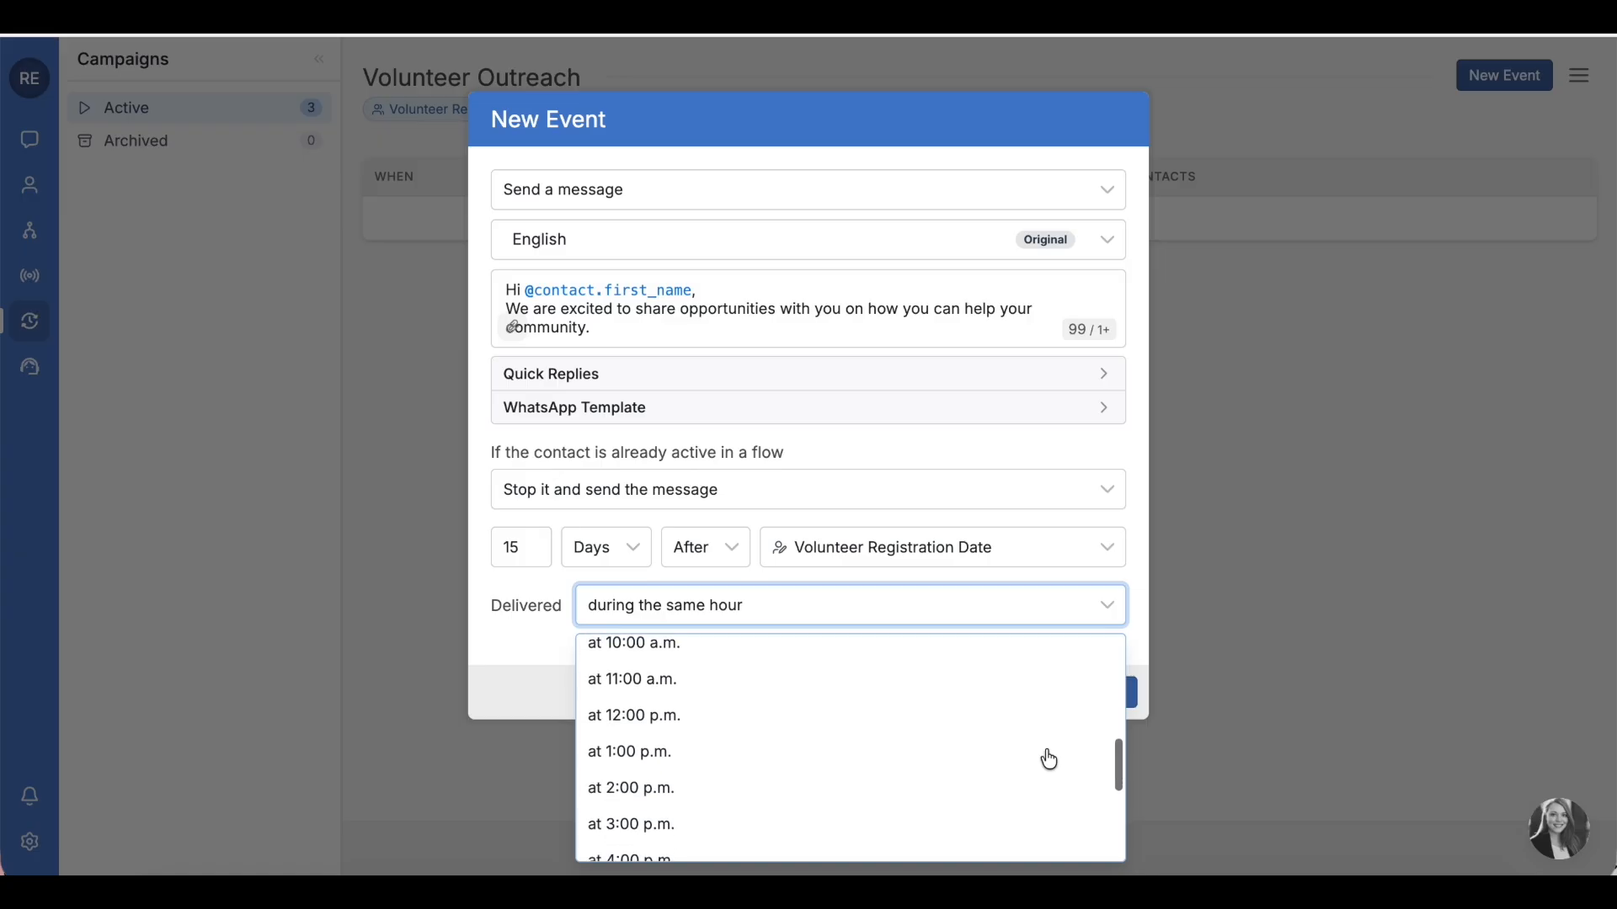
pyautogui.click(1029, 795)
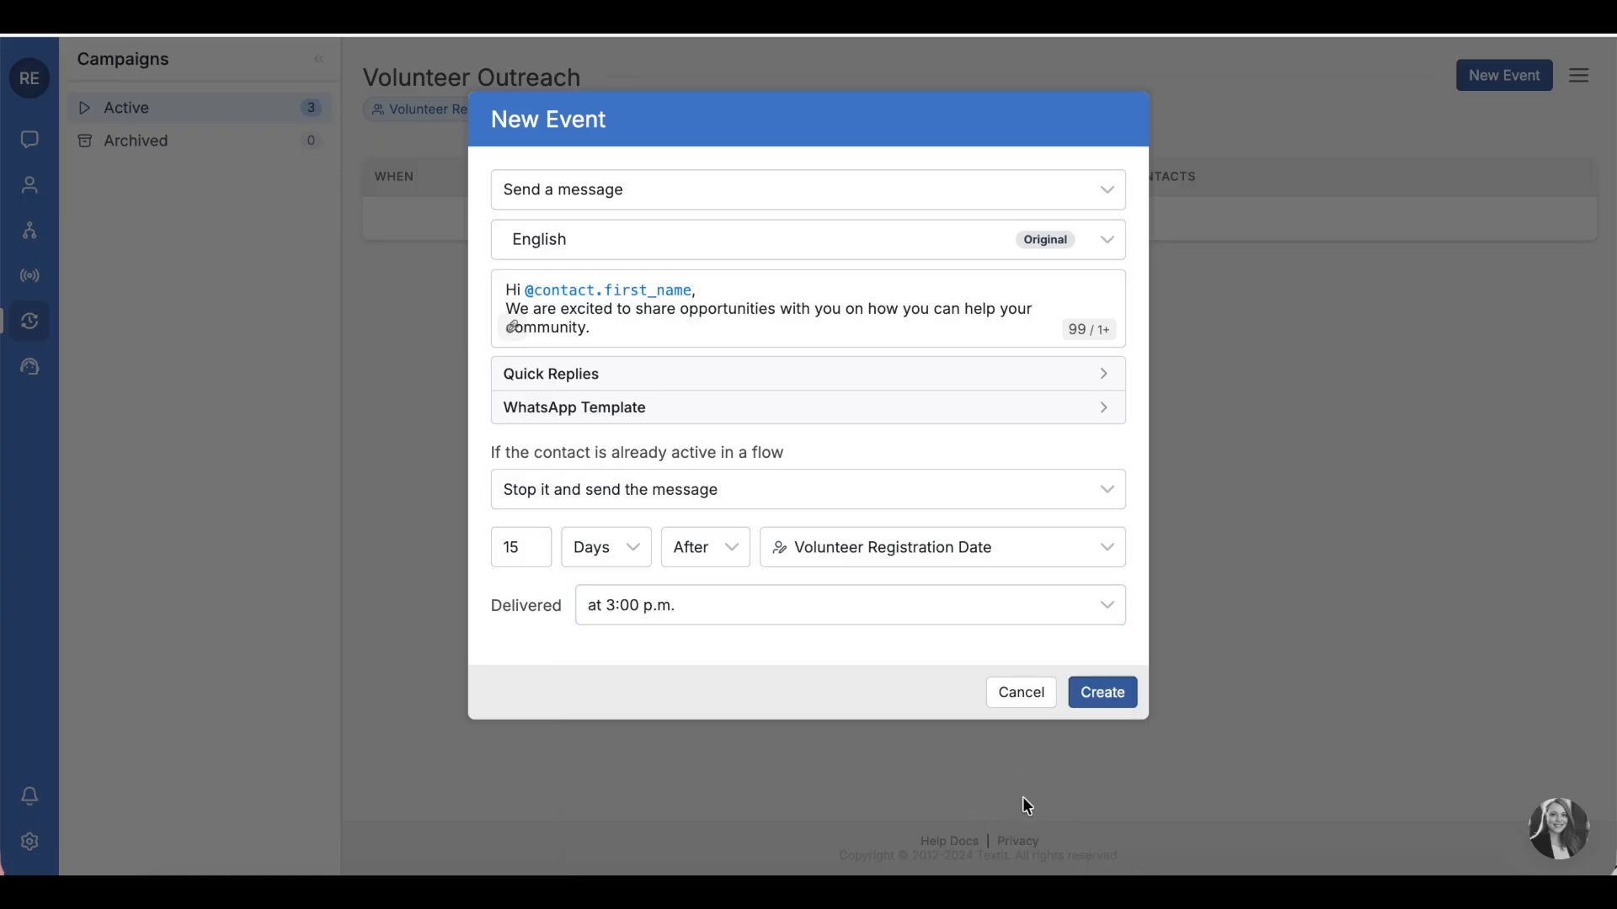
pyautogui.click(1118, 699)
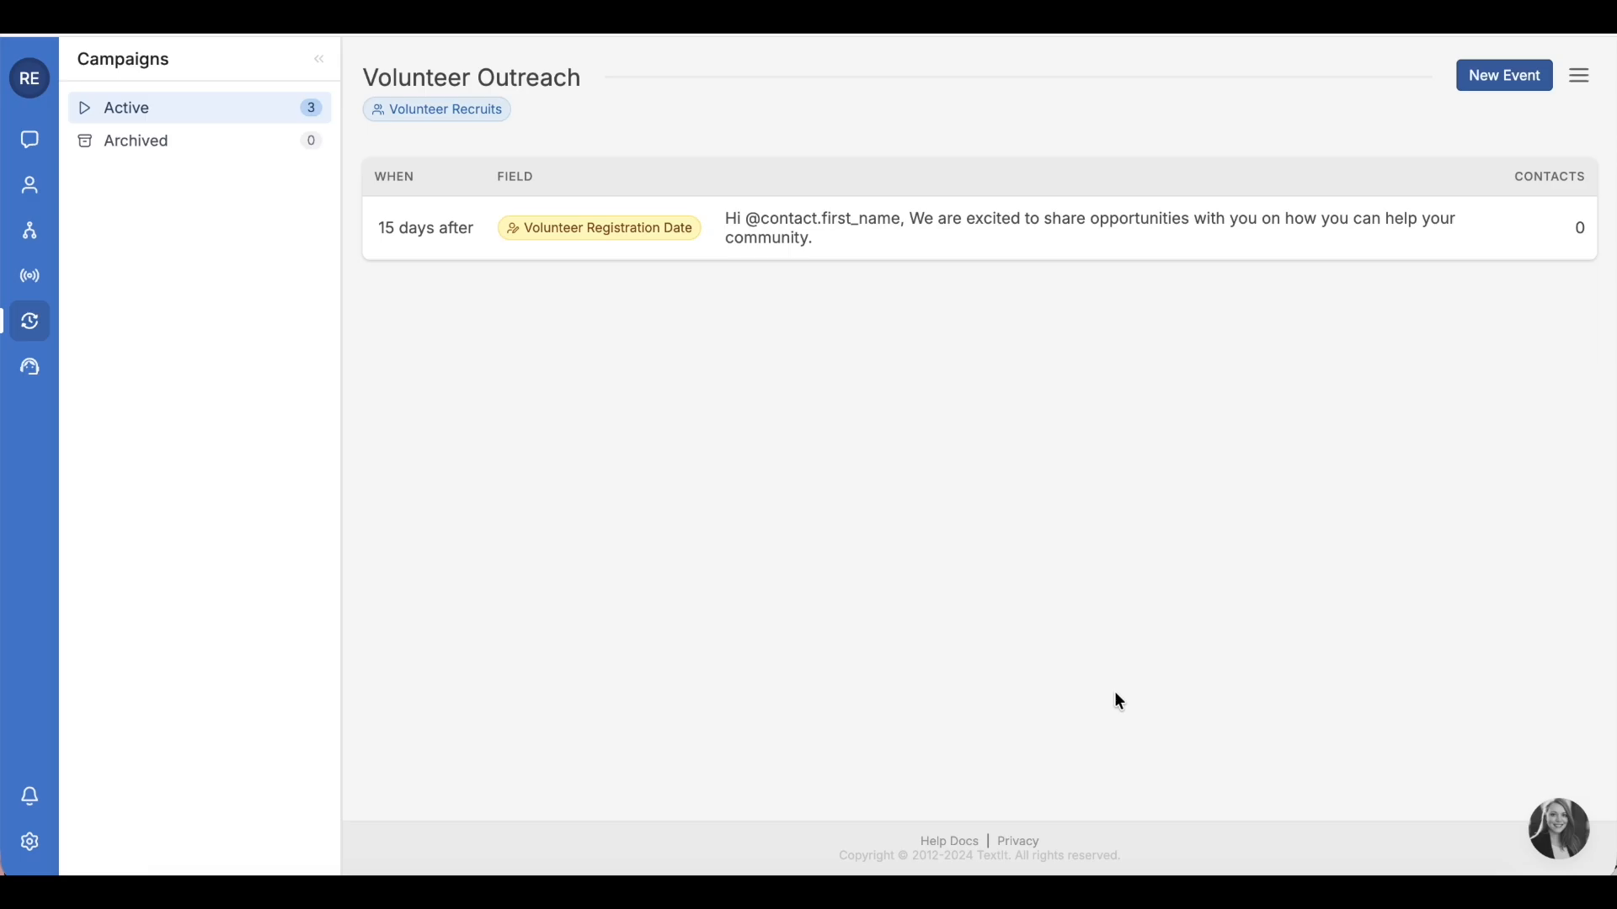
pyautogui.click(1505, 84)
pyautogui.write("Hey @contact.first_name, we've got some exciting new volunterring opportunities coming up. Text 'GO' to sign up!")
pyautogui.click(530, 549)
pyautogui.doubleClick(529, 549)
pyautogui.write('30')
# Step: Base the second event's timing on Volunteer Registration Date, choose a fixed evening delivery hour, and create the event
pyautogui.click(1104, 546)
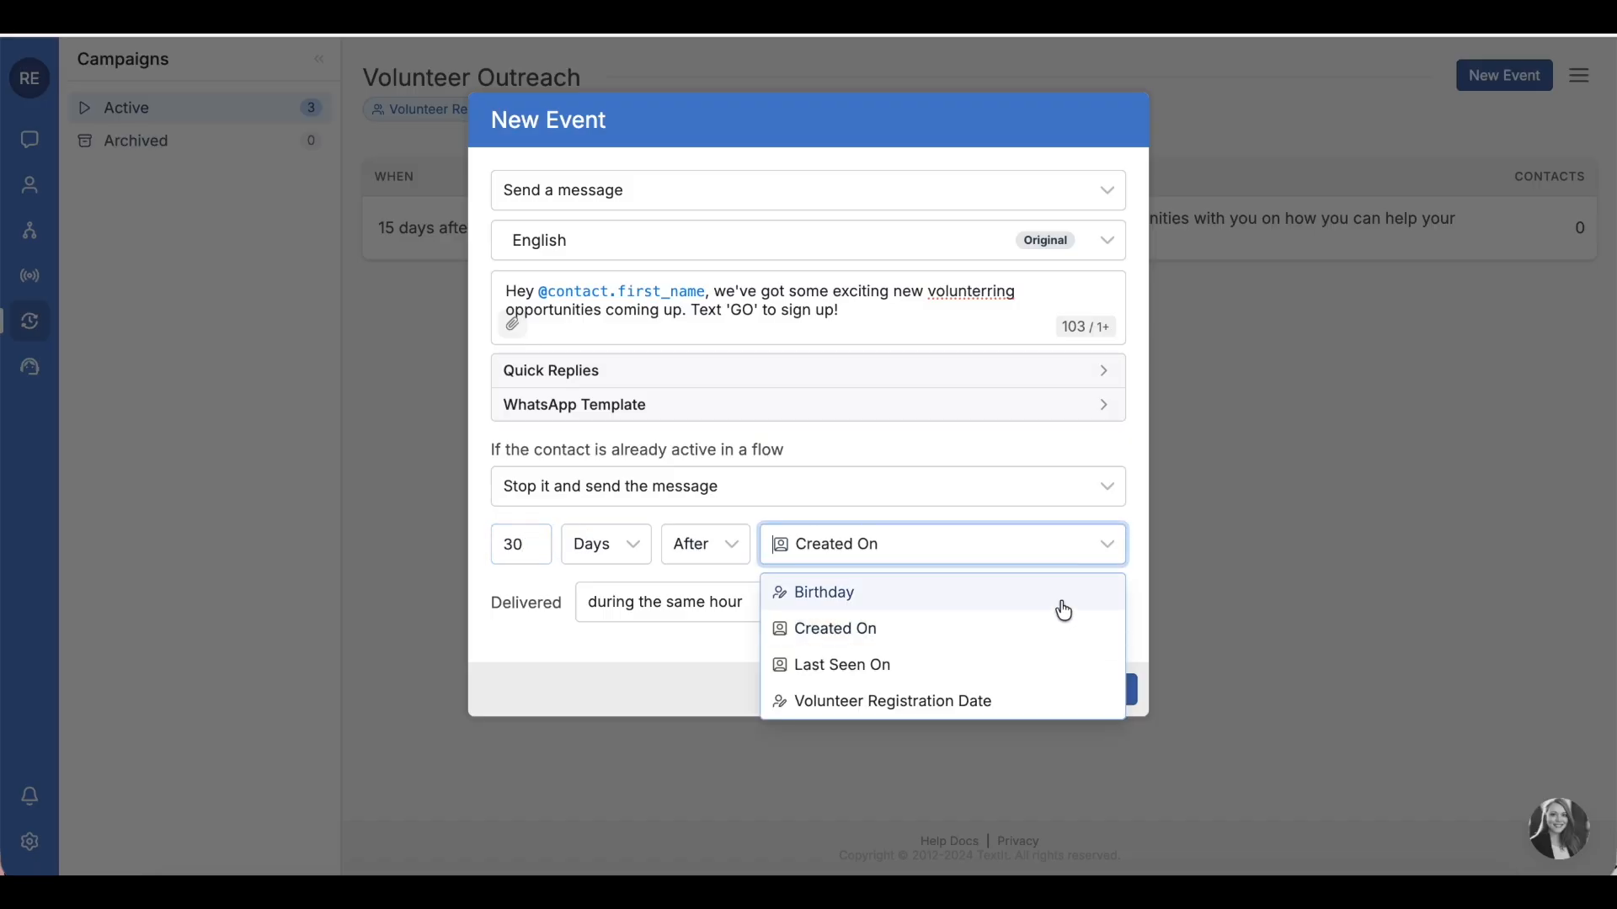
pyautogui.click(1041, 702)
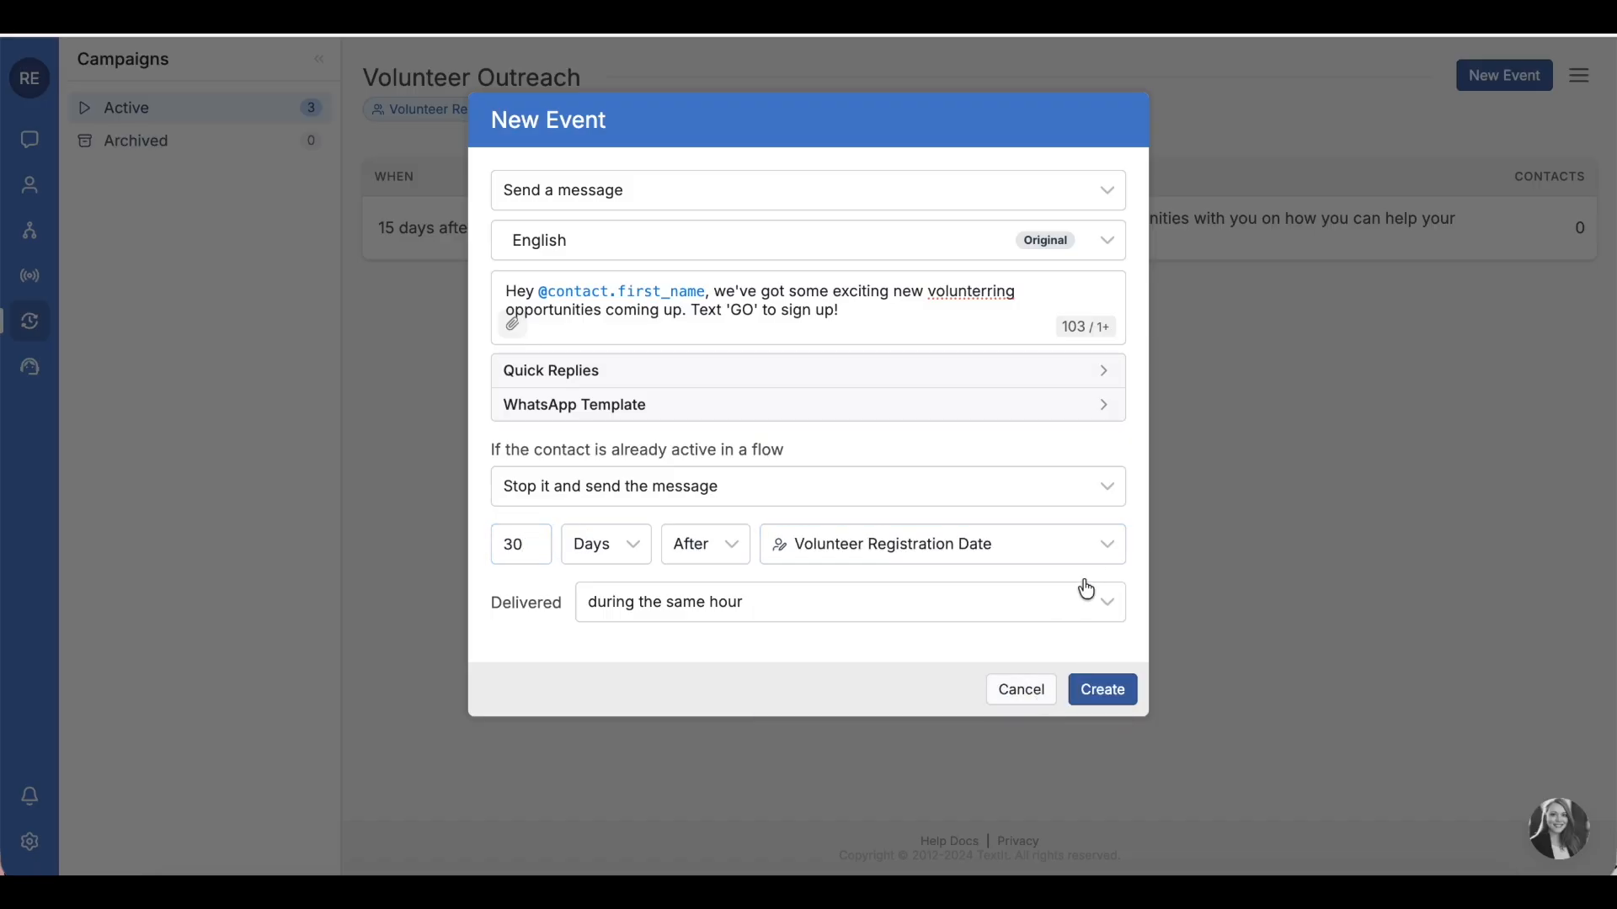
pyautogui.click(1101, 613)
pyautogui.scroll(-10, 1028, 674)
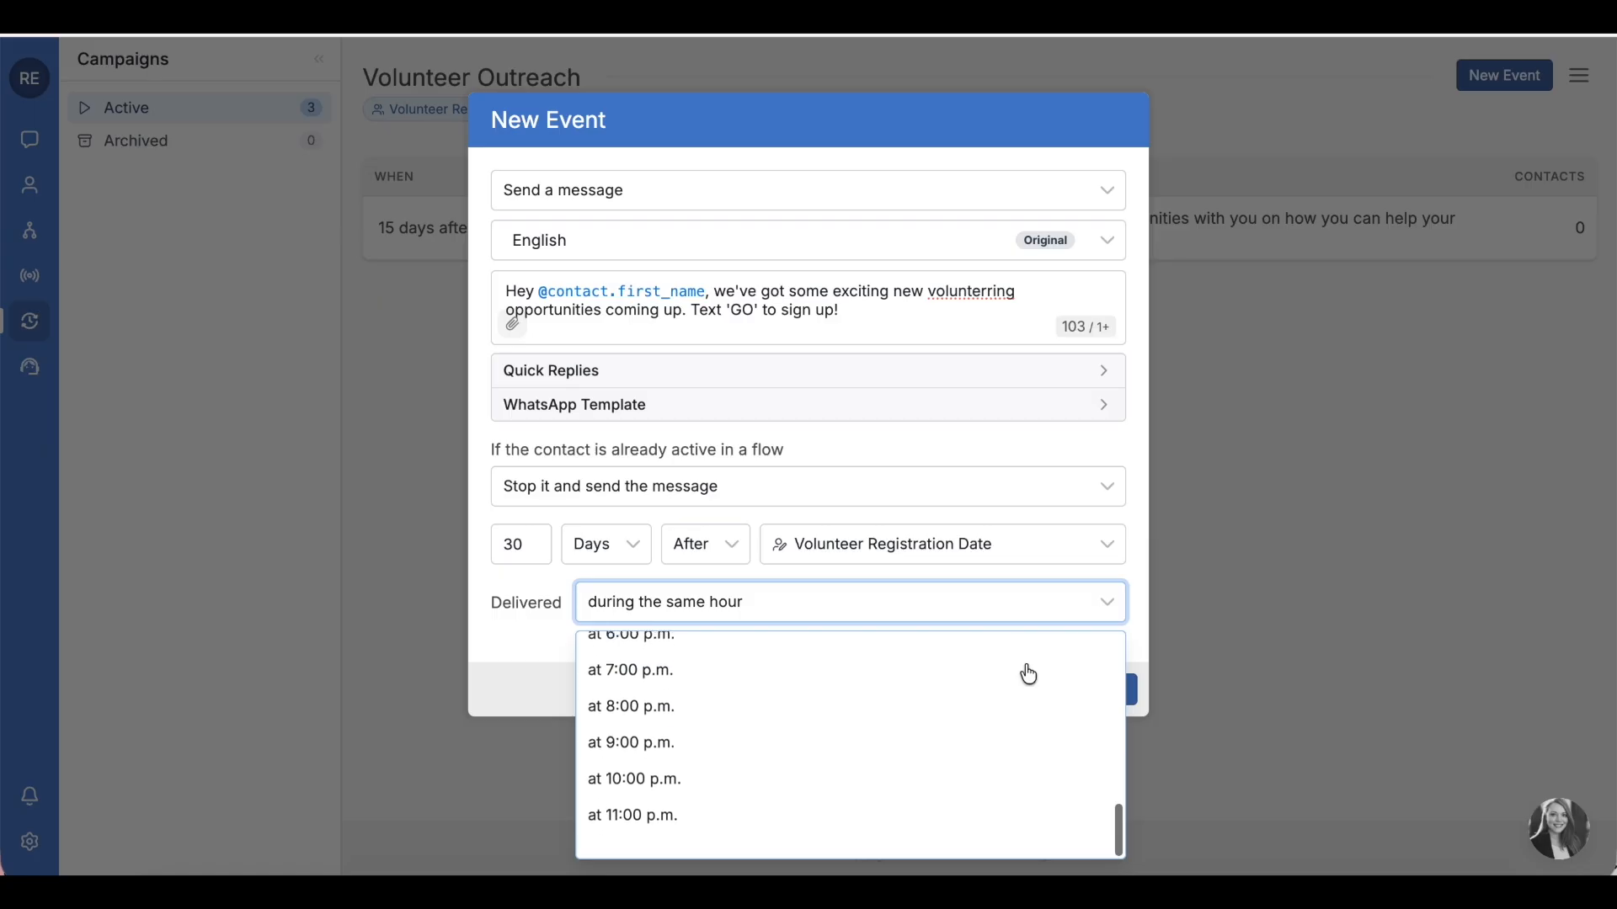
pyautogui.click(960, 689)
pyautogui.click(1110, 689)
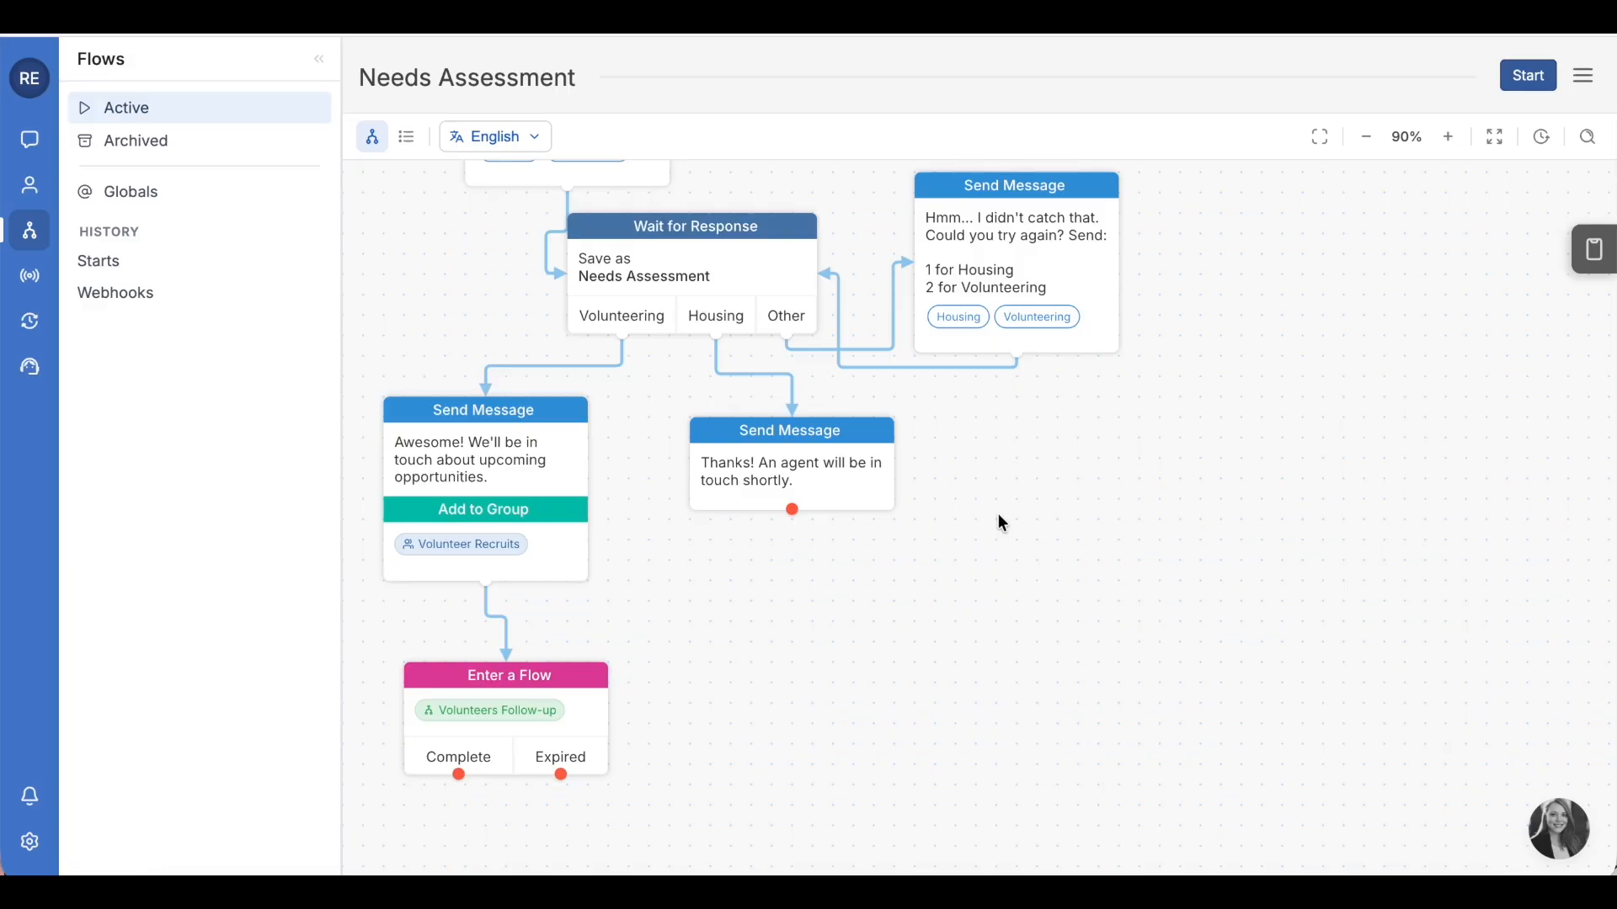
# Step: In the Needs Assessment flow, add an Open Ticket action after the Housing reply "Thanks! An agent will be in touch shortly."
pyautogui.moveTo(791, 510); pyautogui.dragTo(815, 549)
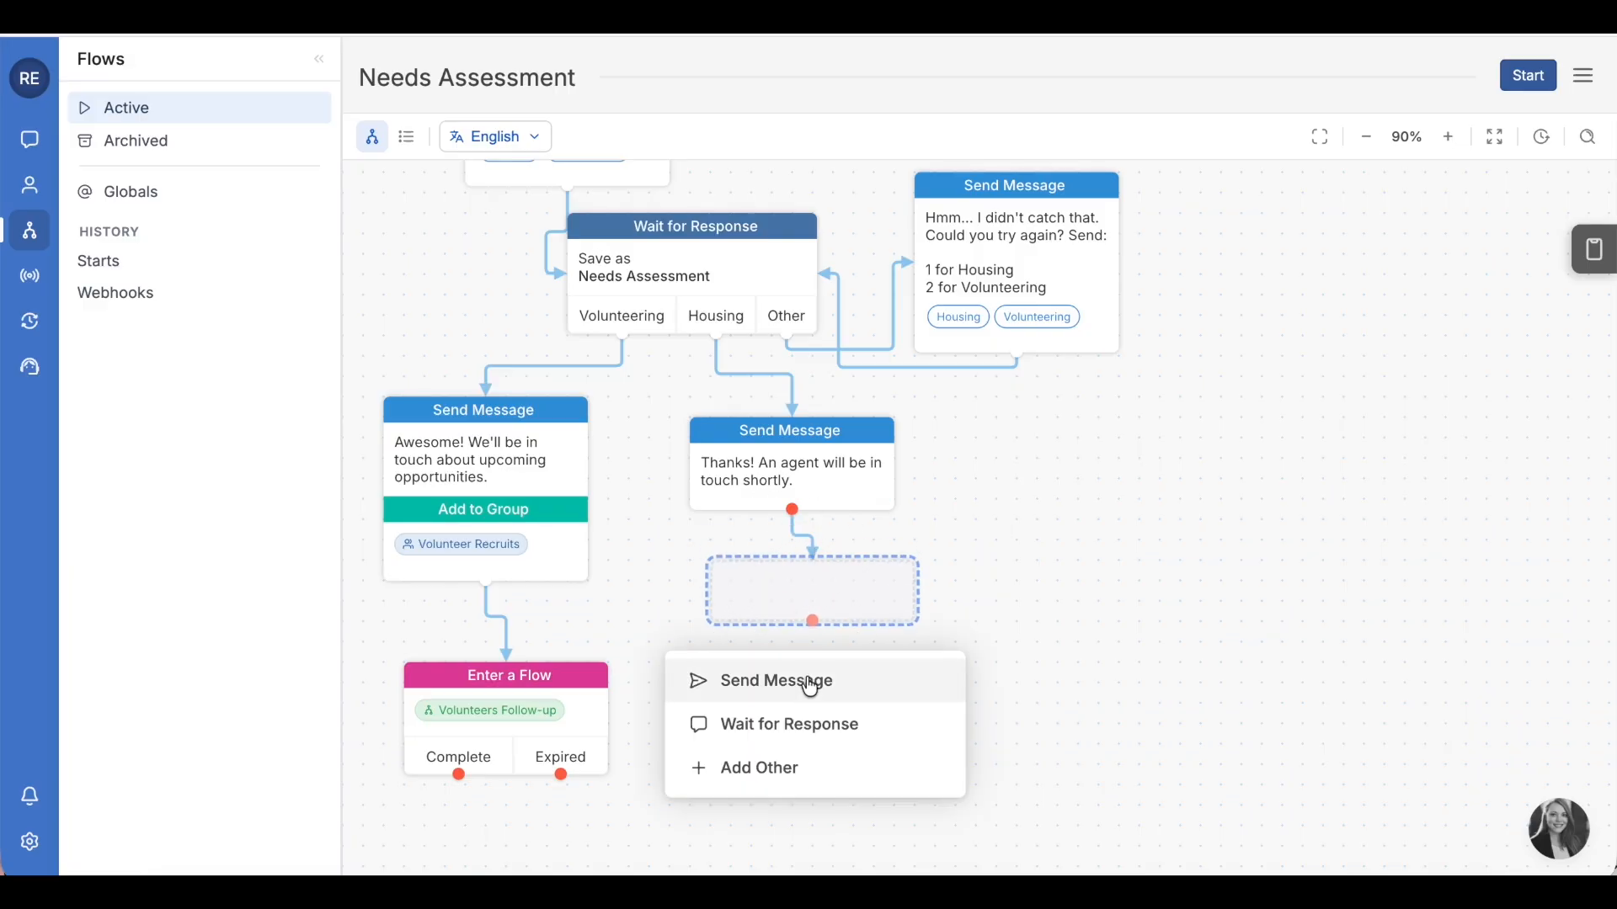
pyautogui.click(820, 767)
pyautogui.scroll(-3, 858, 484)
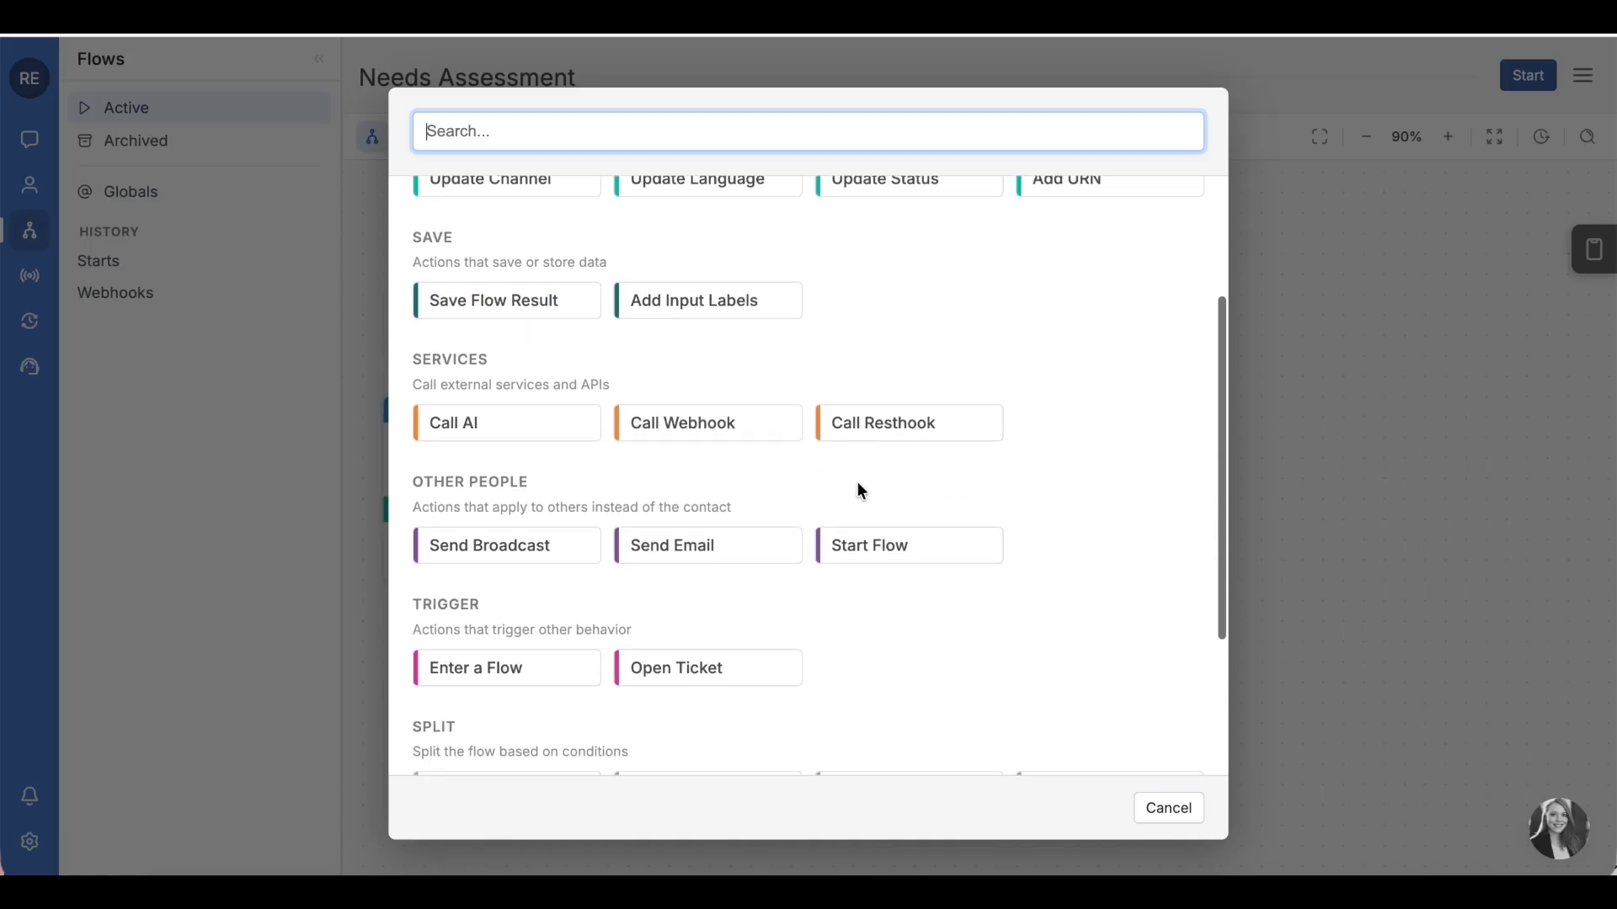
pyautogui.scroll(-1, 849, 507)
pyautogui.click(704, 505)
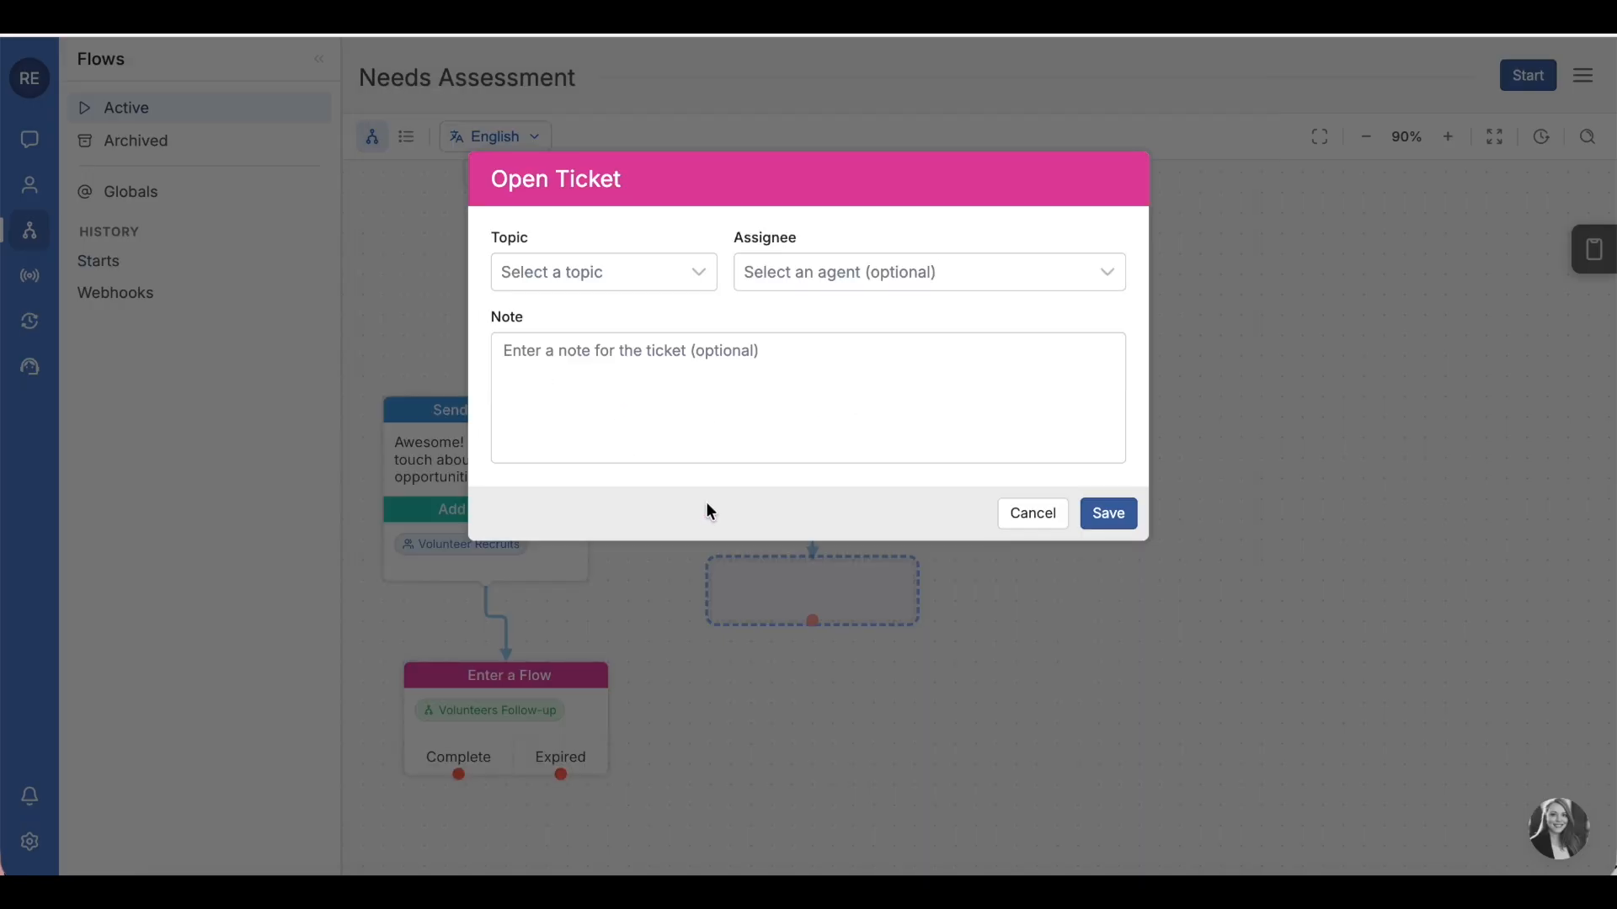
pyautogui.click(703, 278)
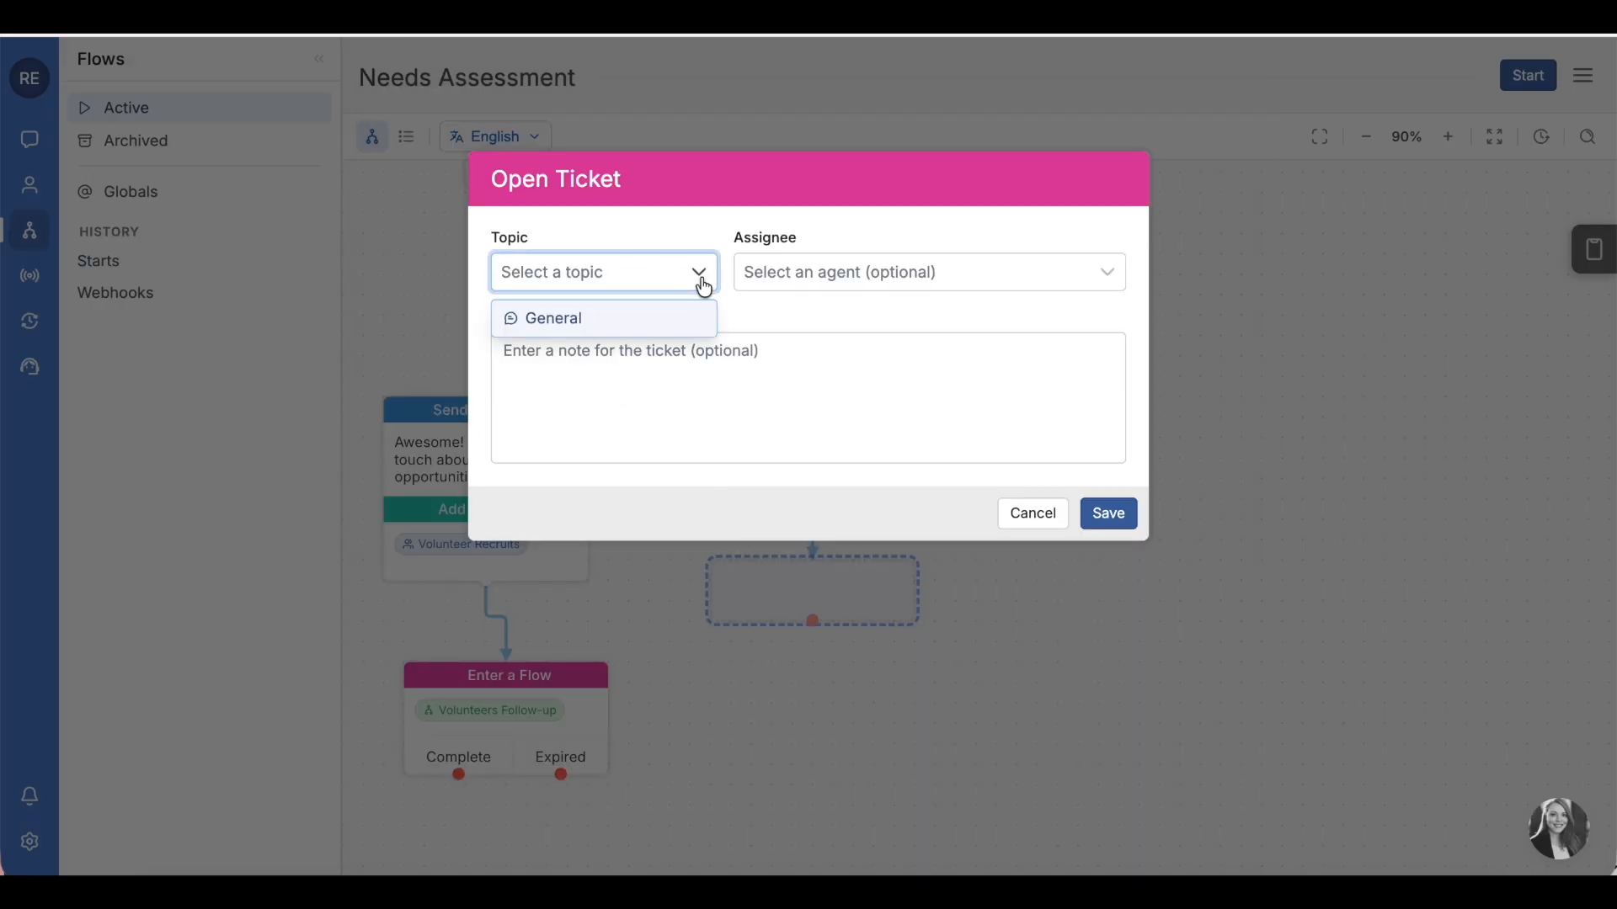
pyautogui.click(680, 325)
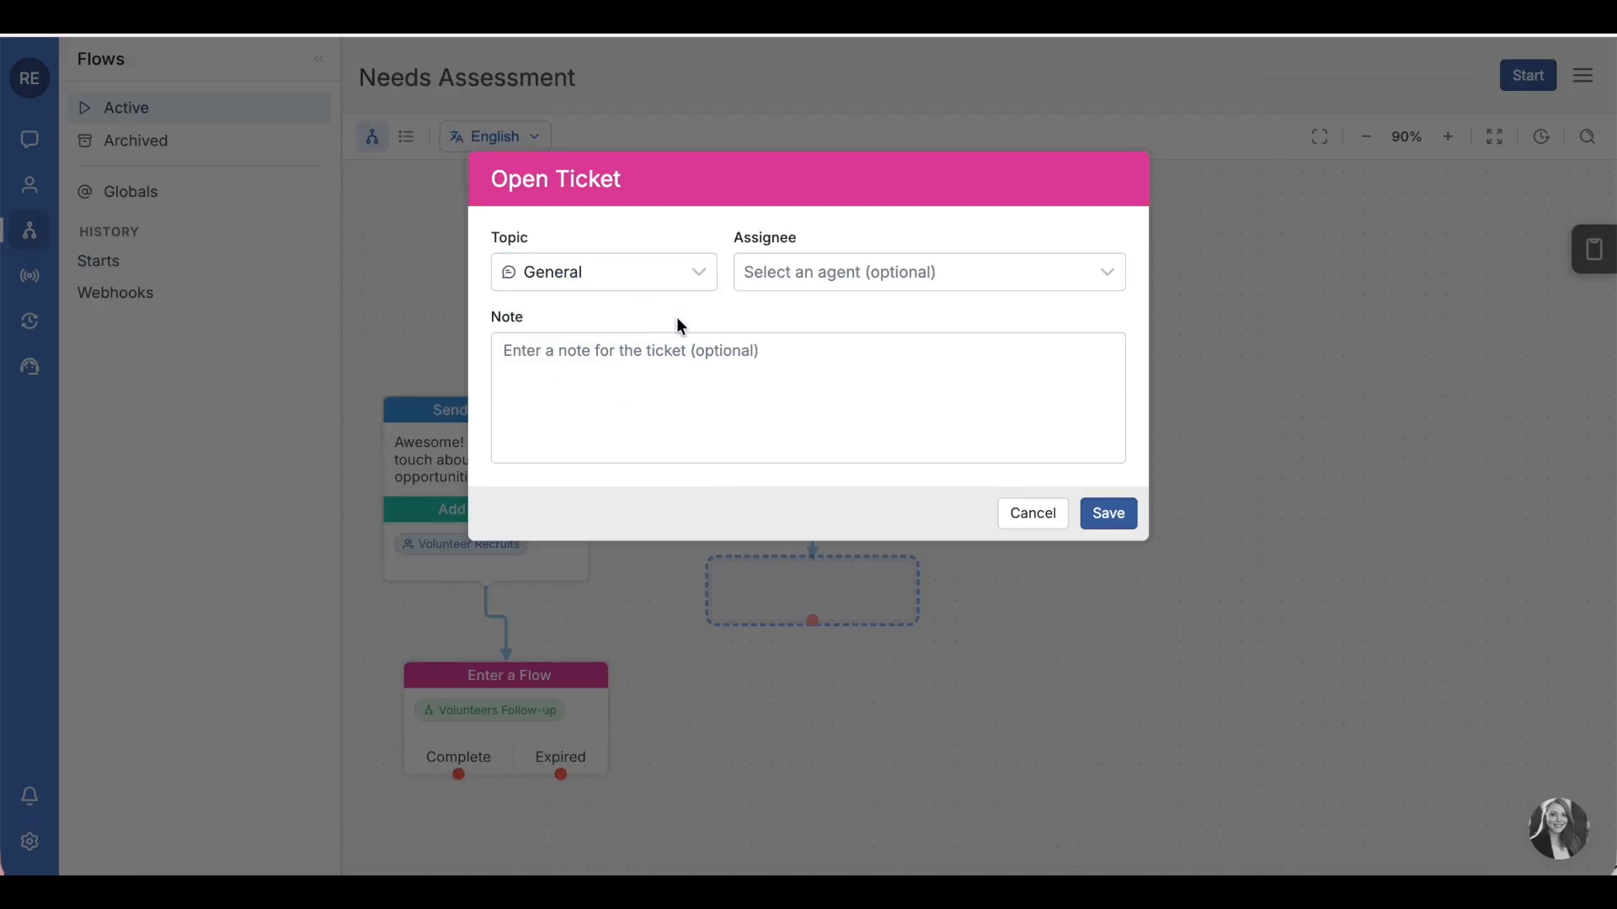
pyautogui.click(1093, 281)
pyautogui.click(1093, 282)
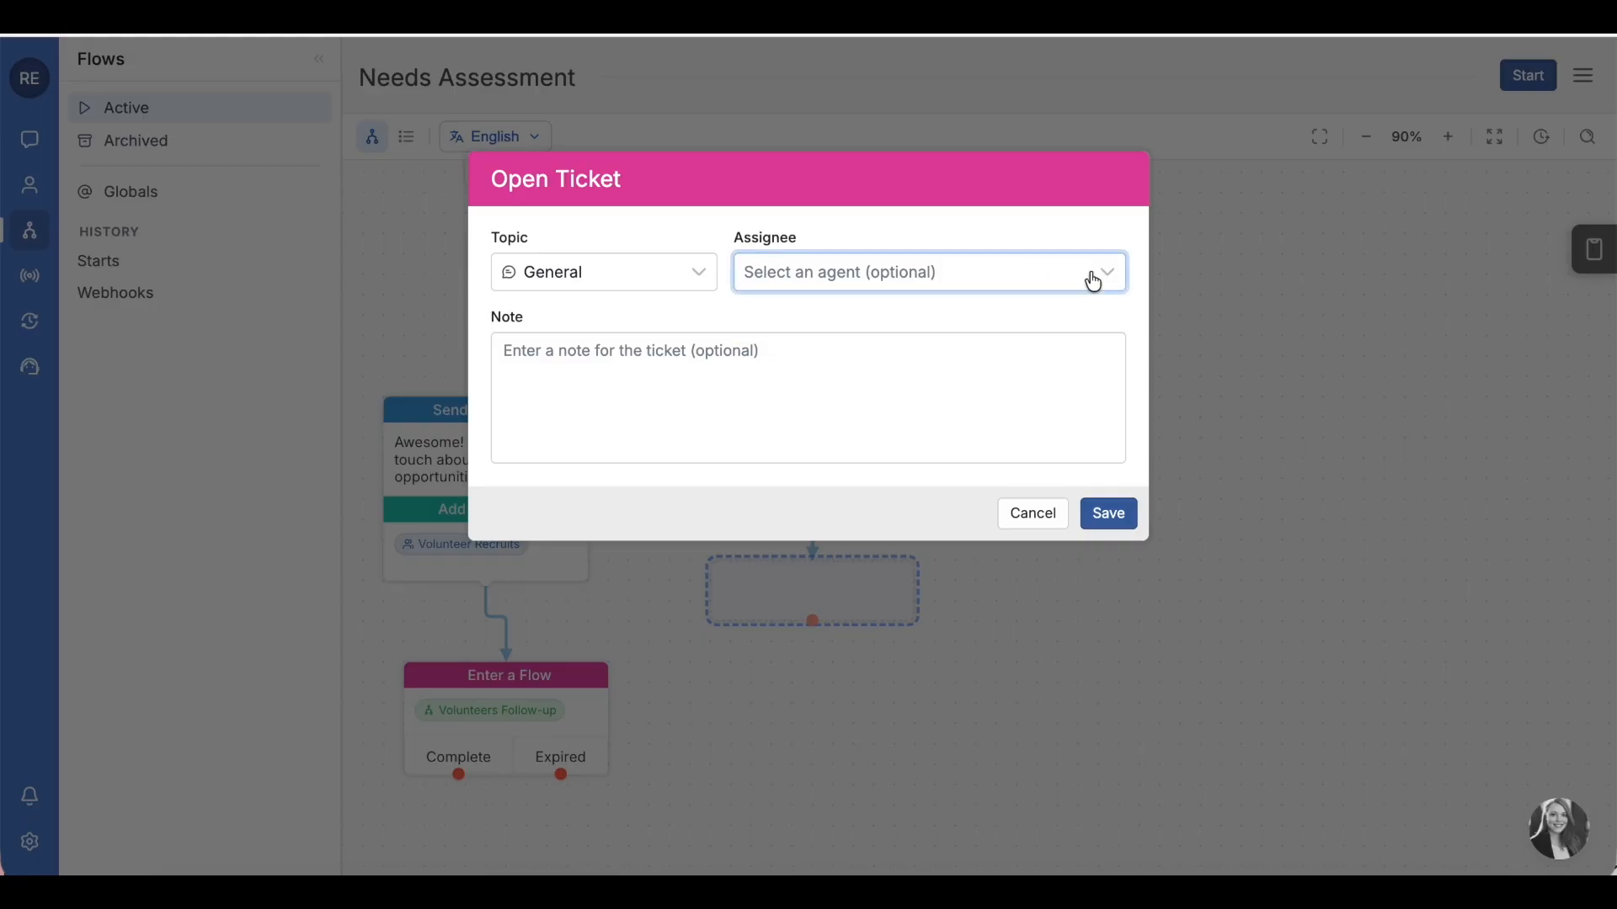
pyautogui.click(801, 368)
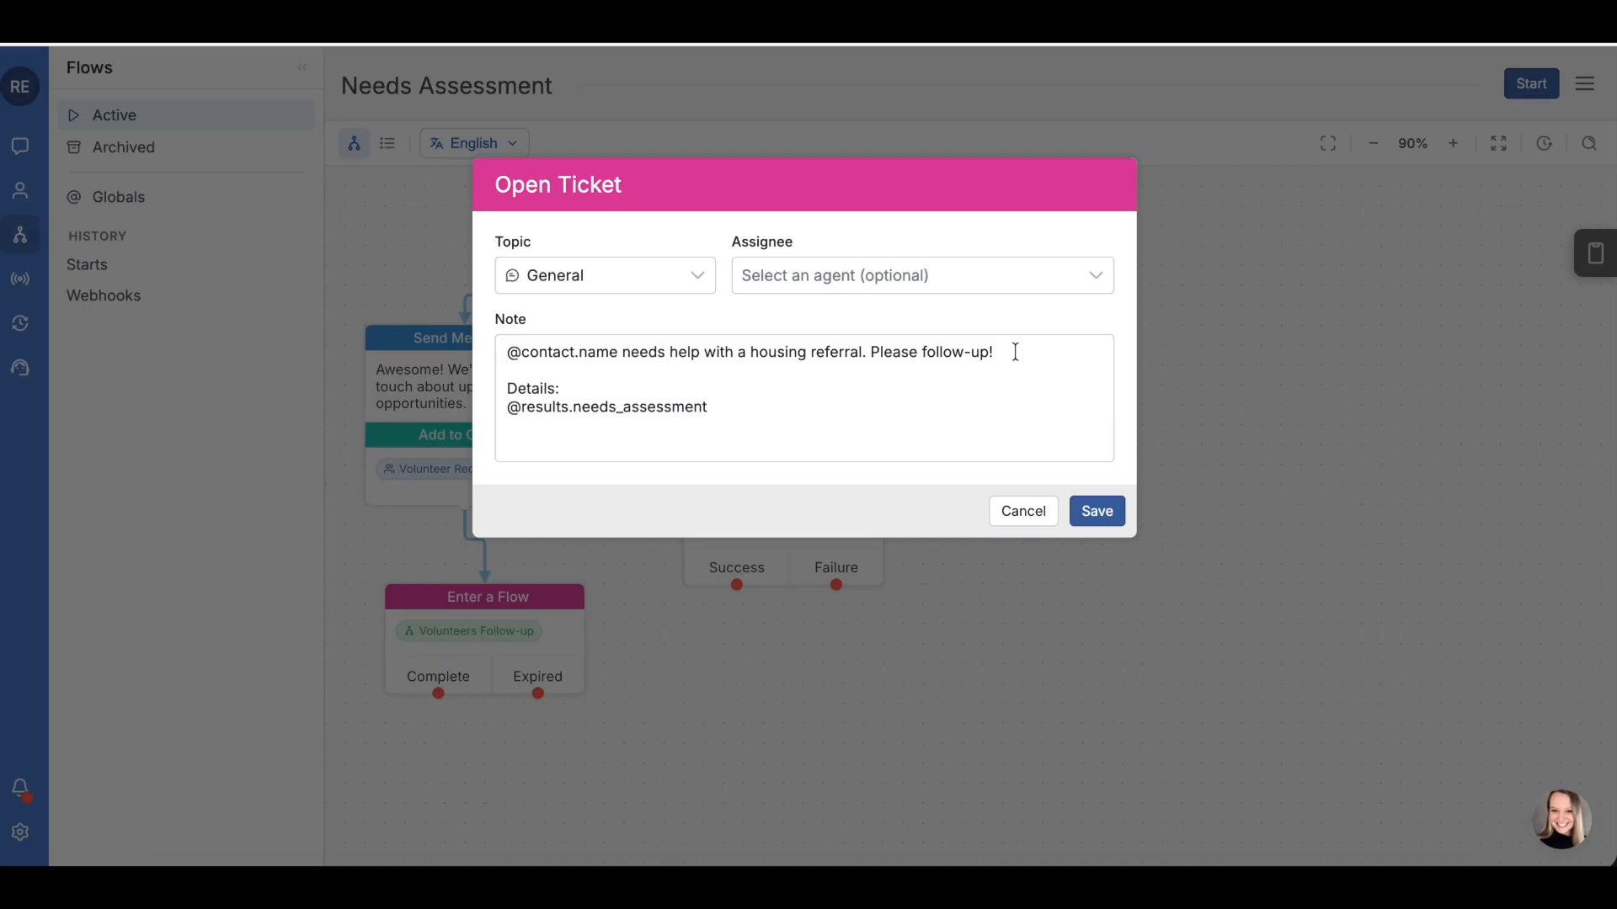
pyautogui.moveTo(515, 414); pyautogui.dragTo(710, 415)
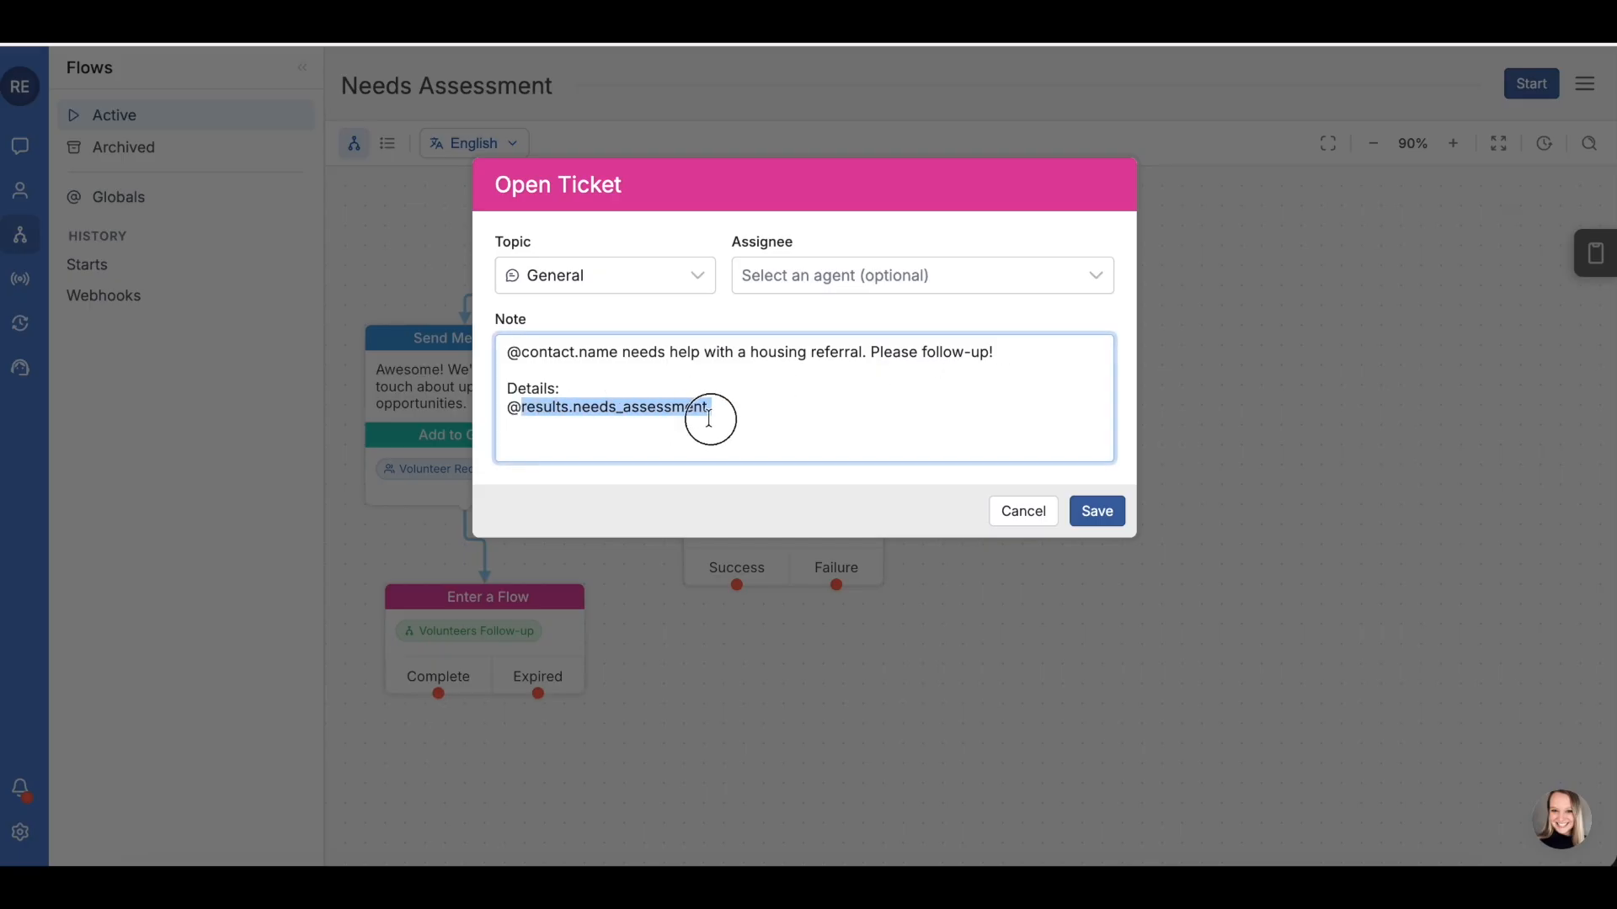
pyautogui.click(752, 407)
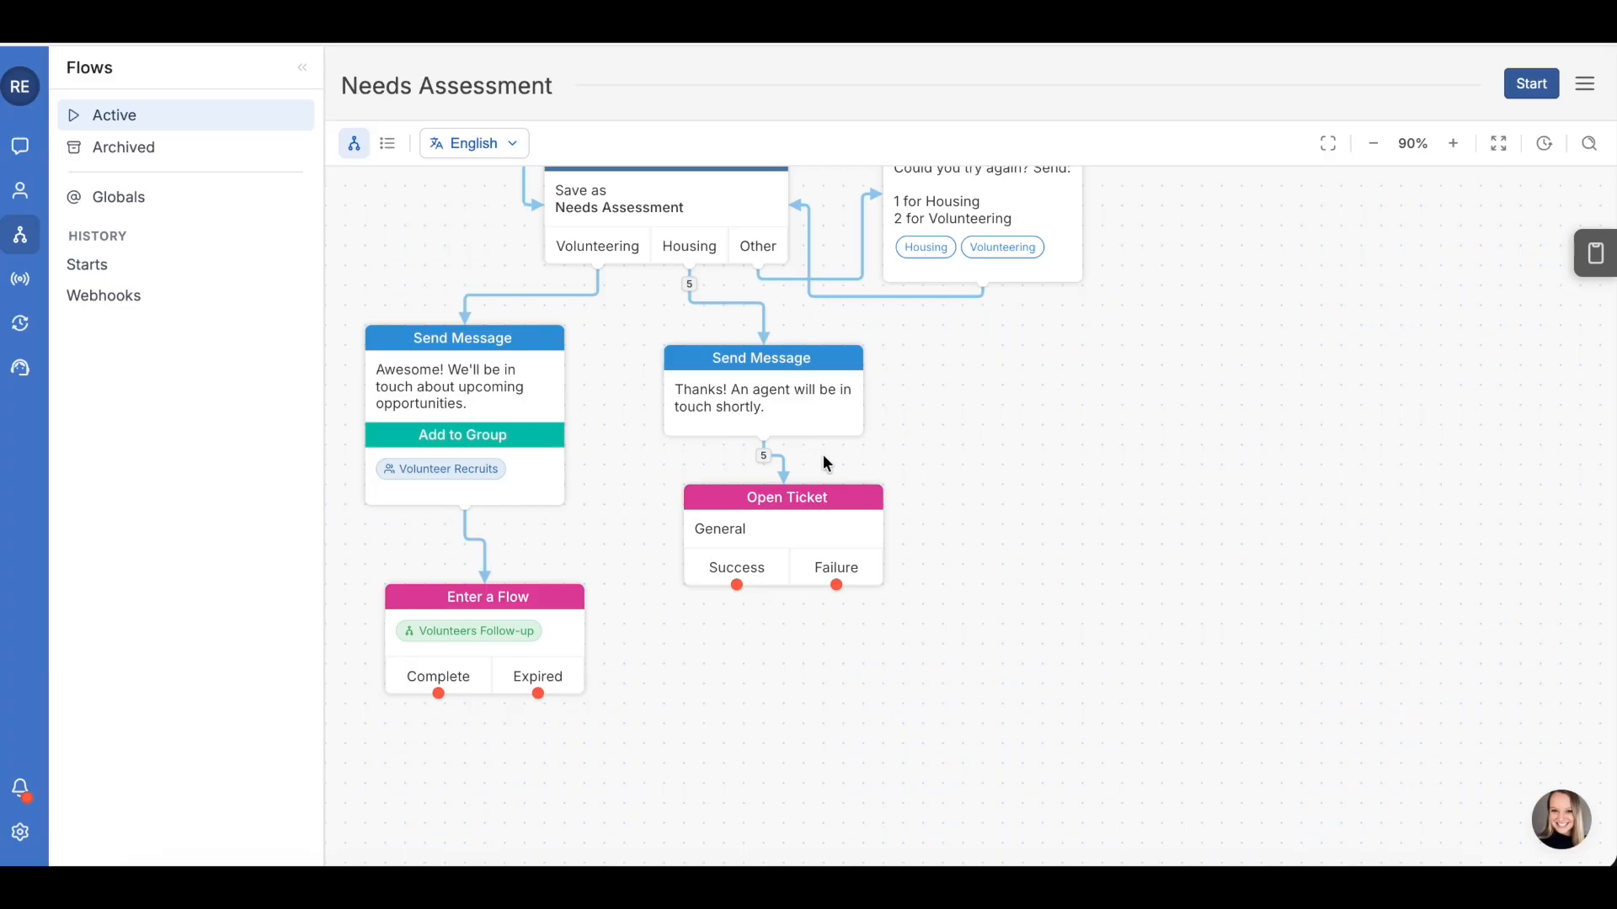
# Step: Open the unassigned housing ticket and review its chat history, the contact's fields and the ticket note
pyautogui.click(20, 371)
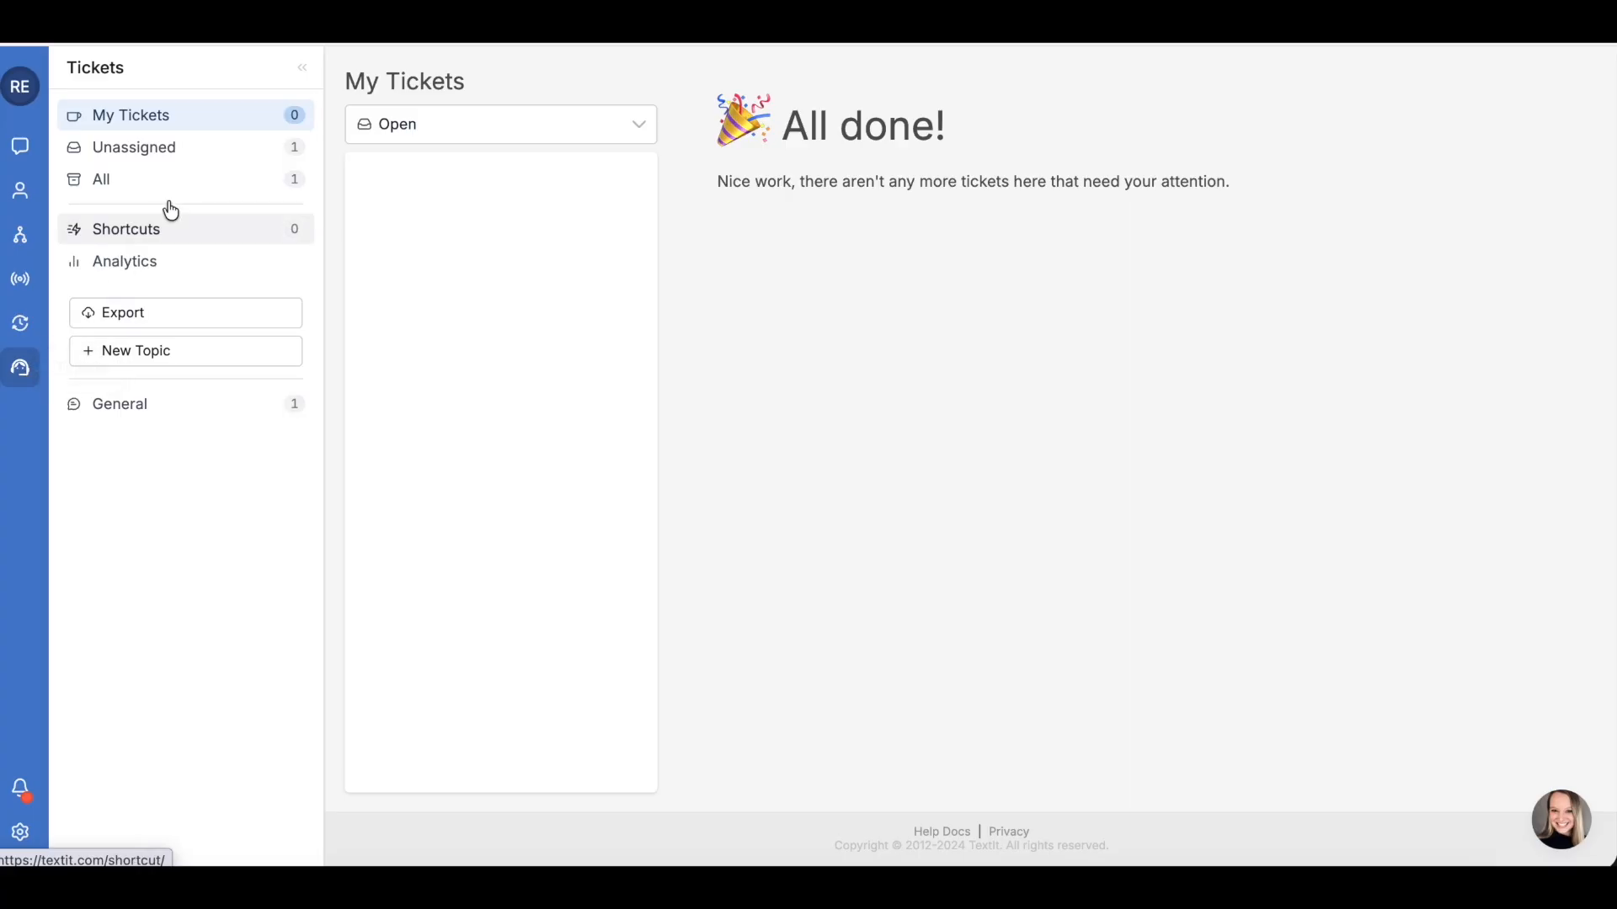
pyautogui.click(225, 160)
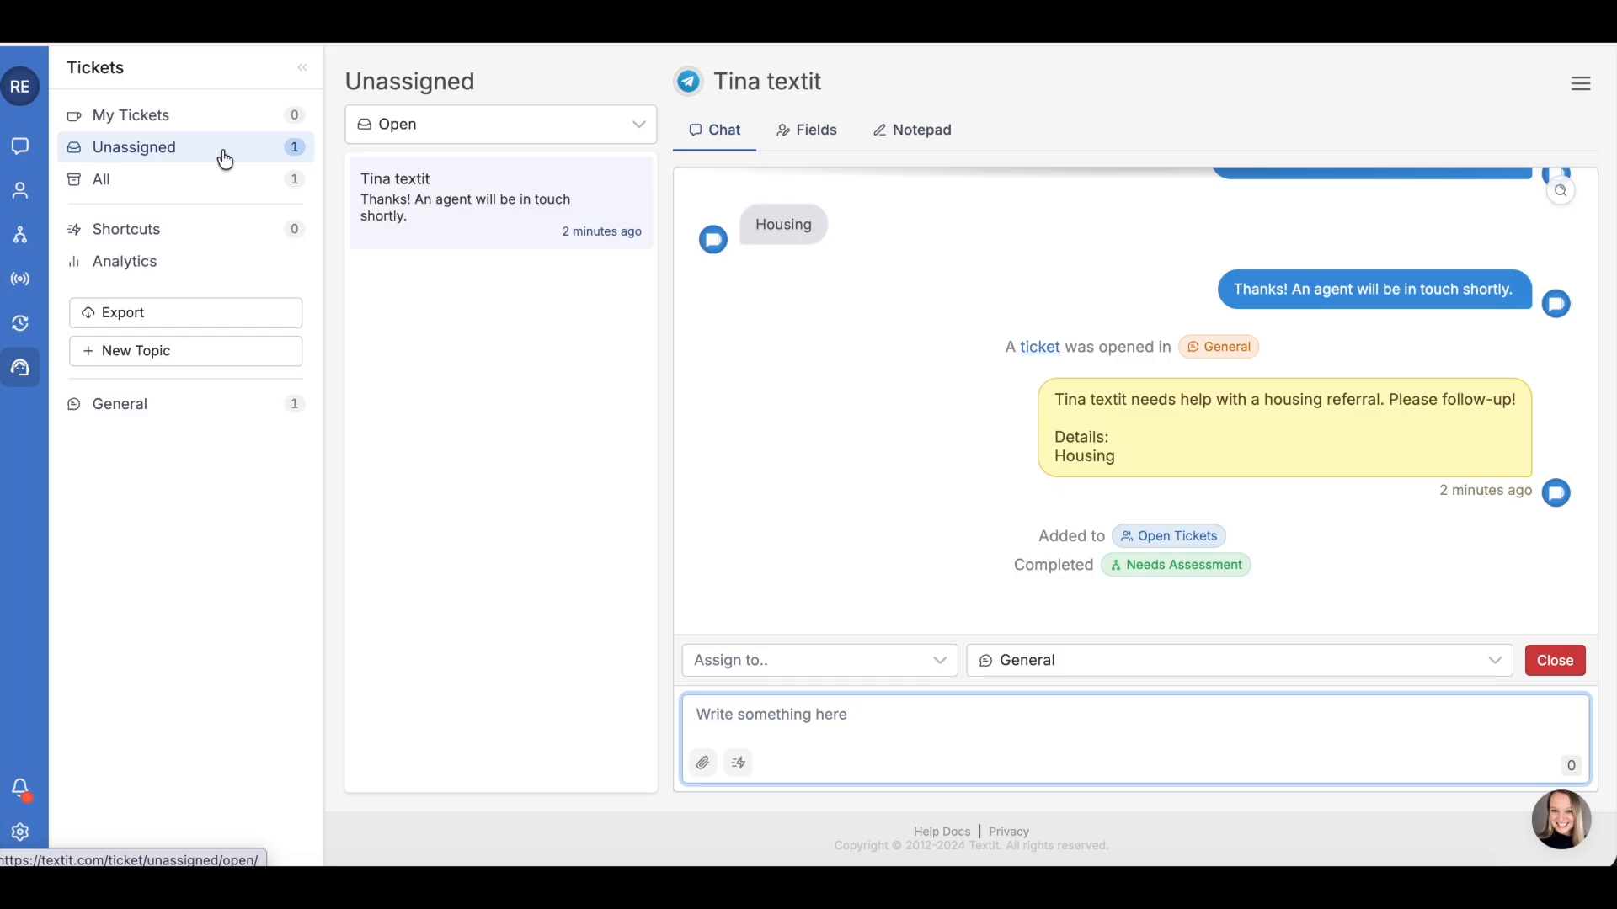
pyautogui.scroll(5, 1472, 573)
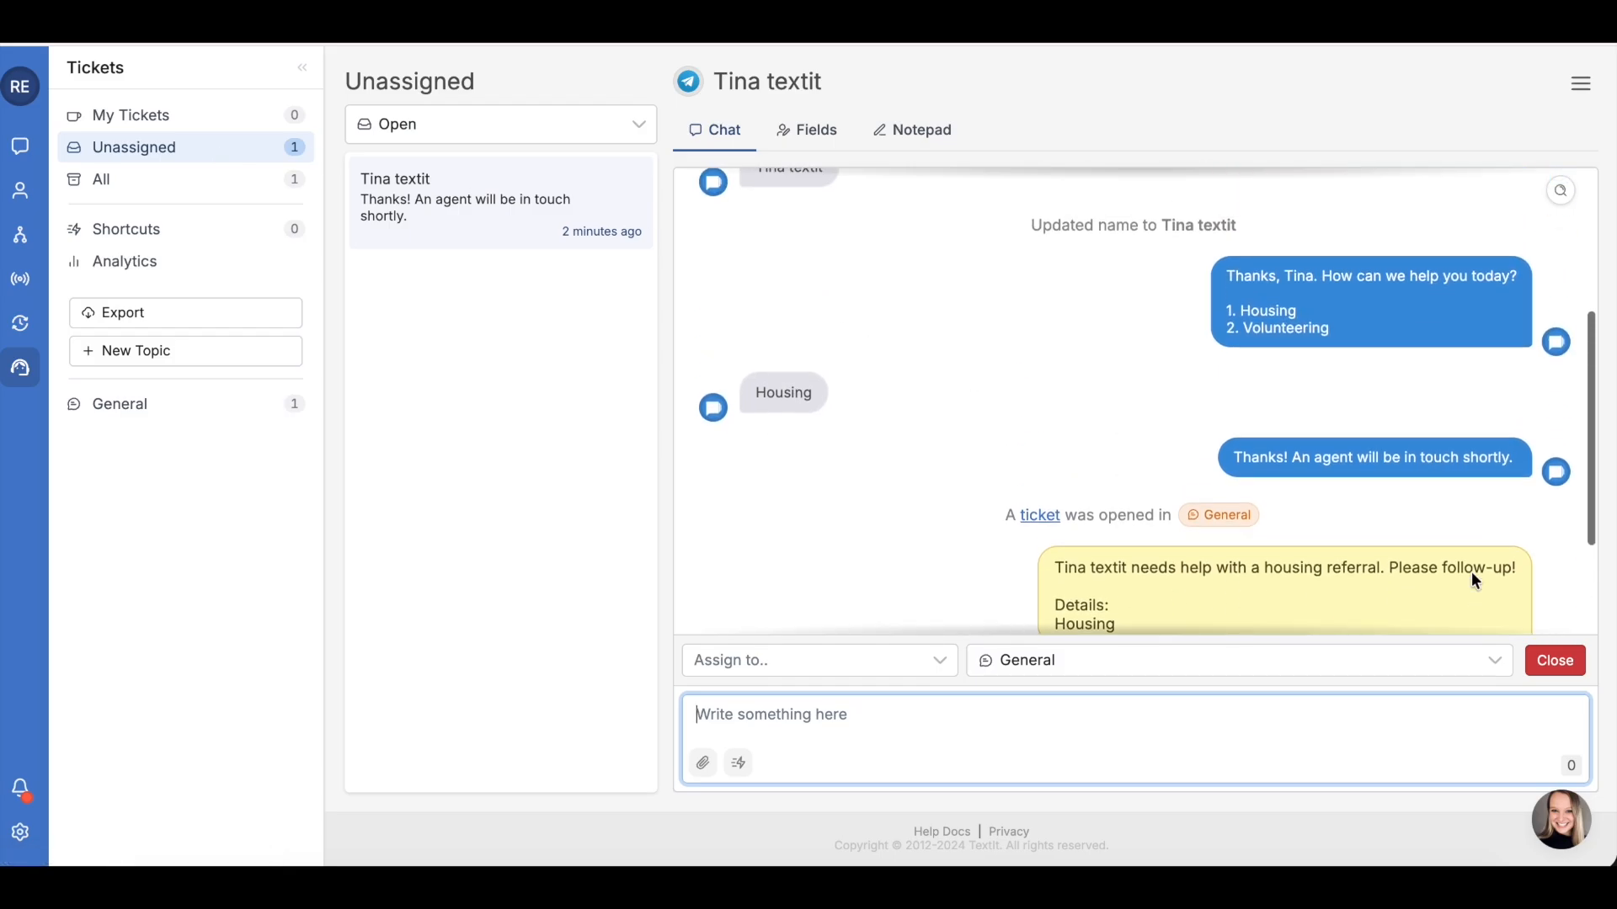
pyautogui.scroll(2, 1472, 573)
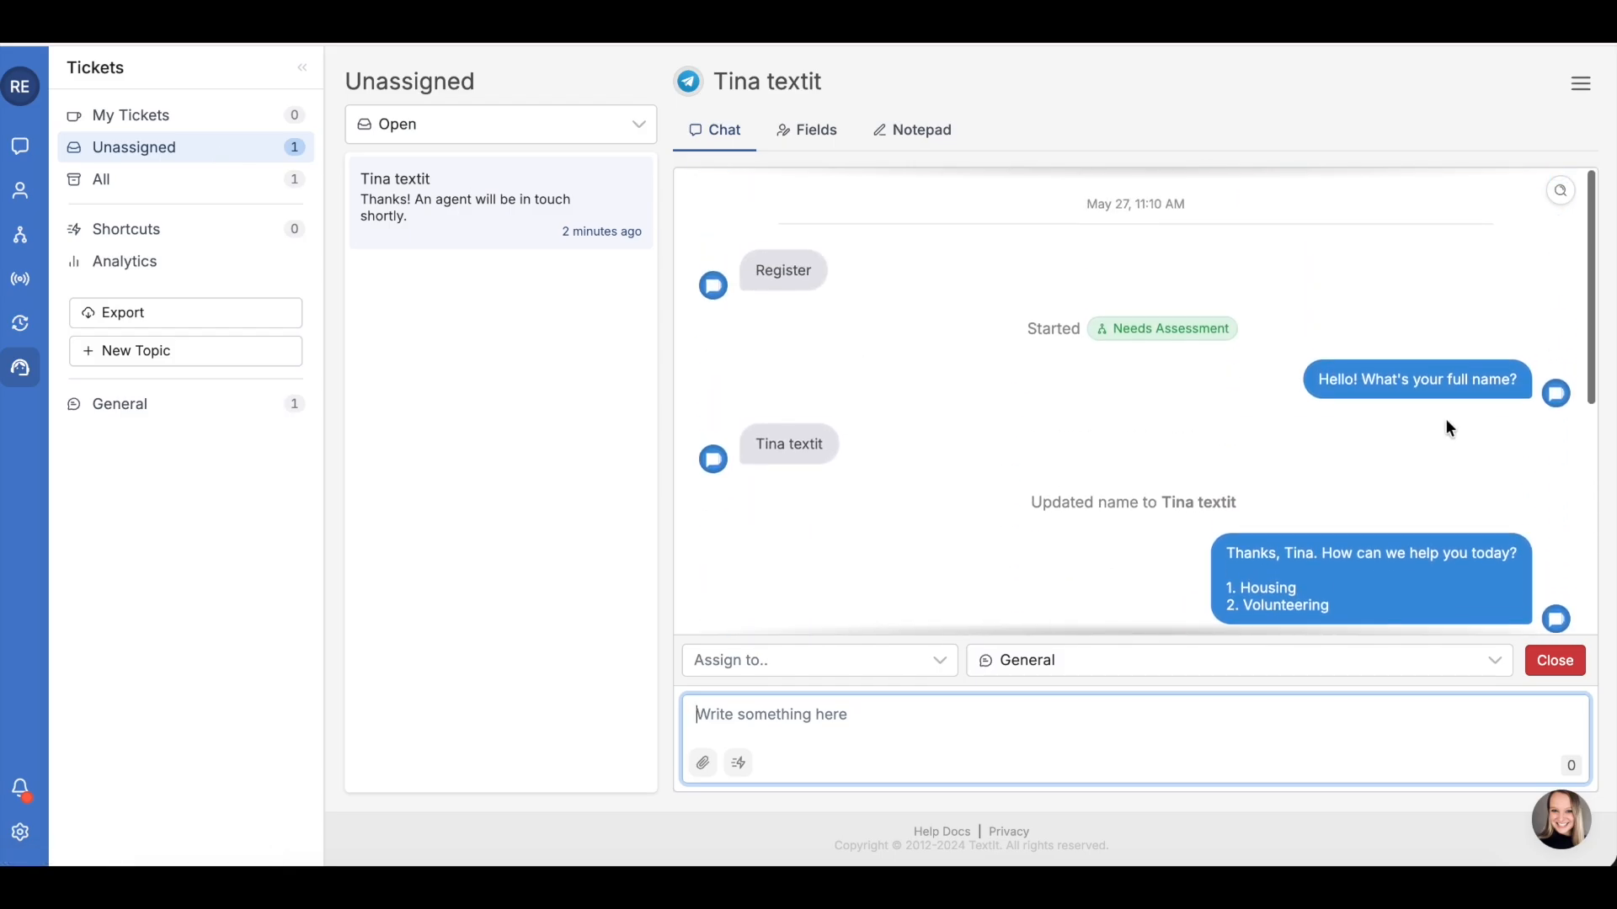
pyautogui.scroll(-1, 1445, 418)
pyautogui.scroll(-3, 1445, 417)
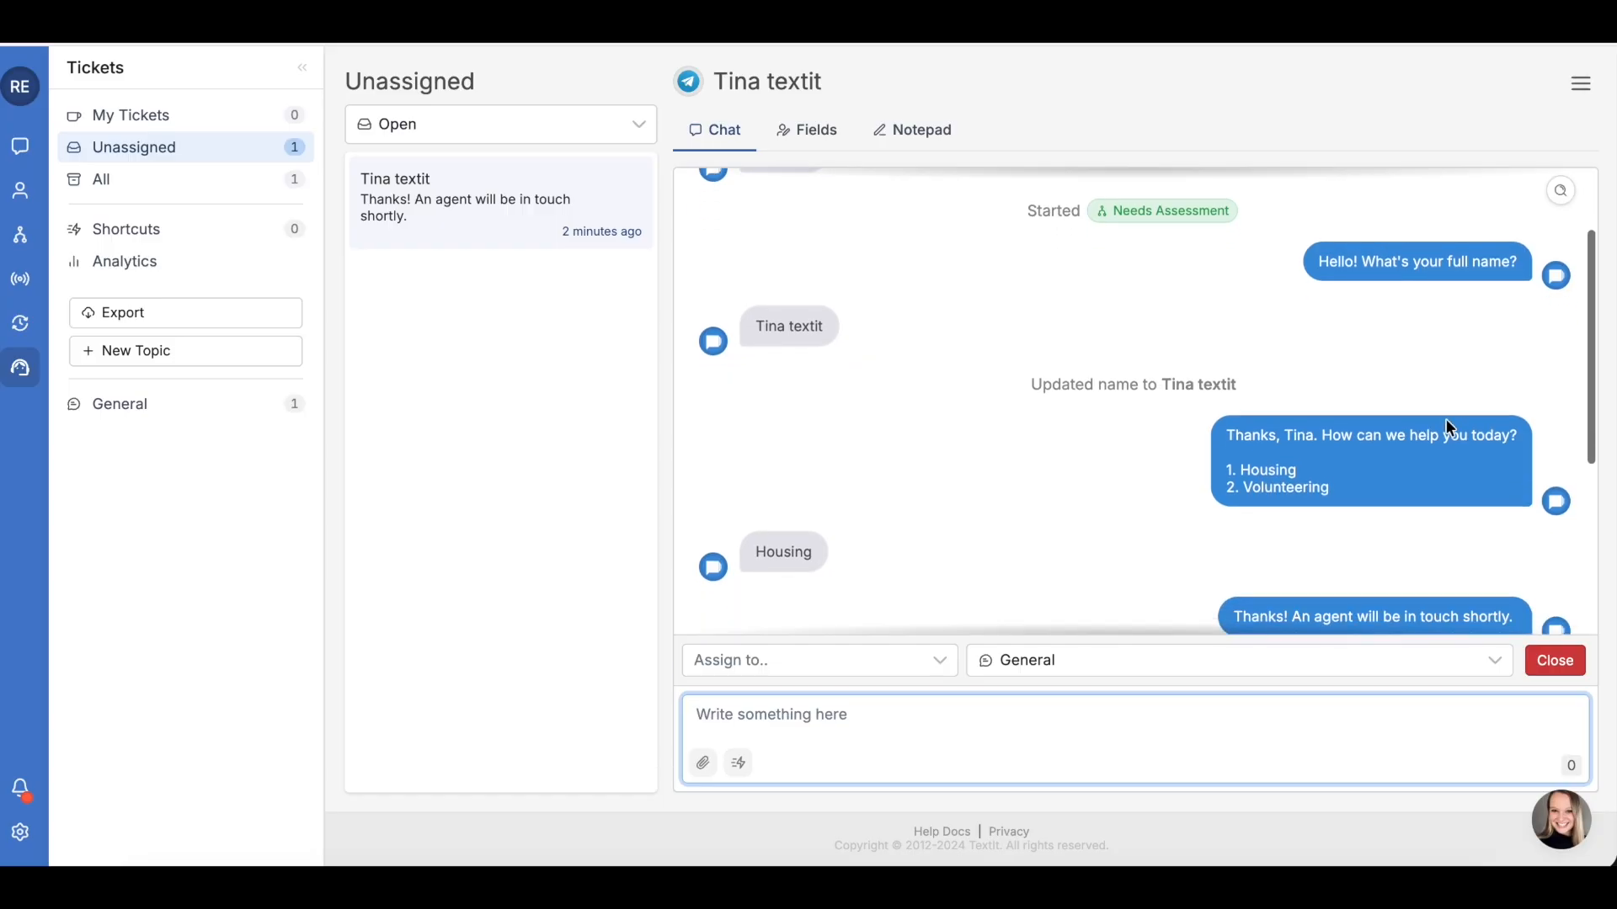
pyautogui.click(815, 131)
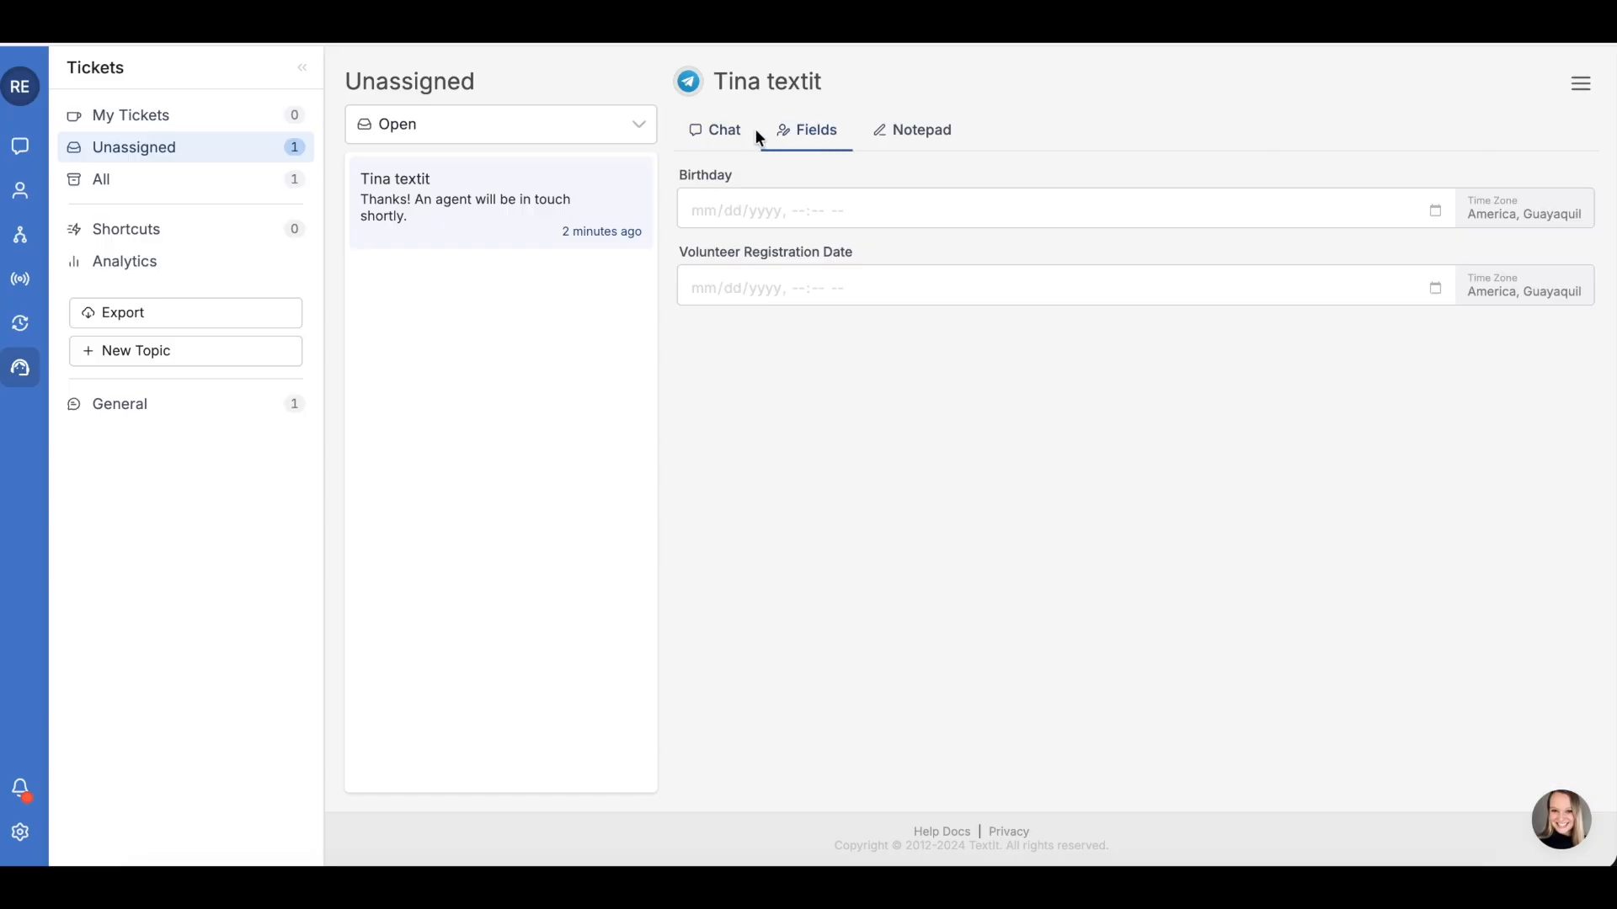
pyautogui.click(725, 133)
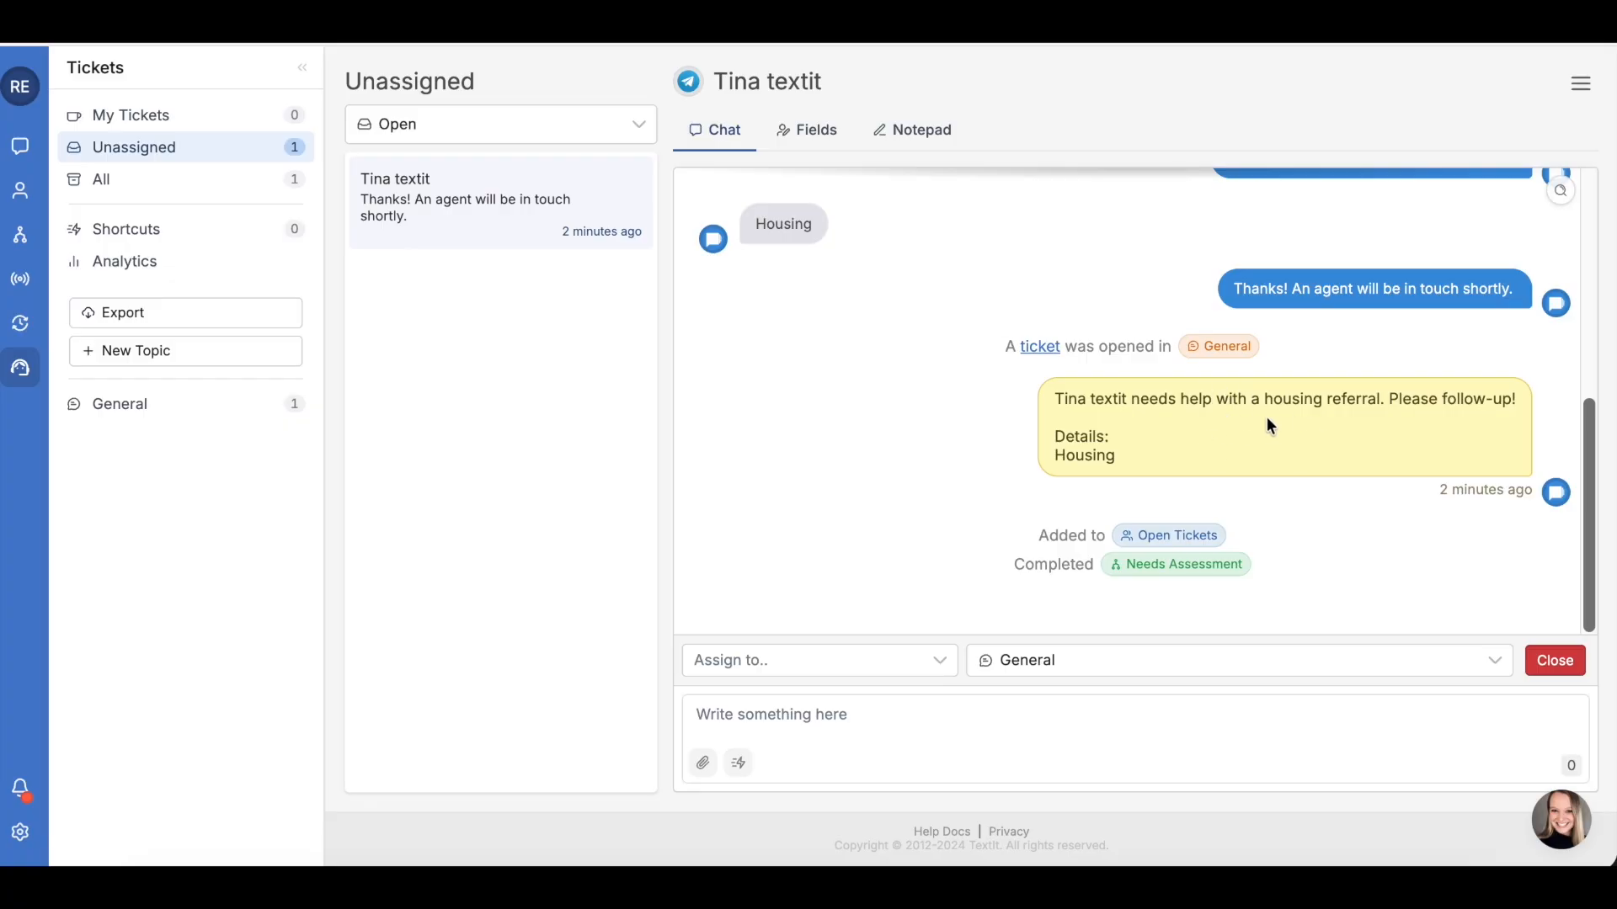
# Step: Reply to the ticket with "Hey", the contact's first name and "You have come to the right place", and close the ticket
pyautogui.click(1580, 83)
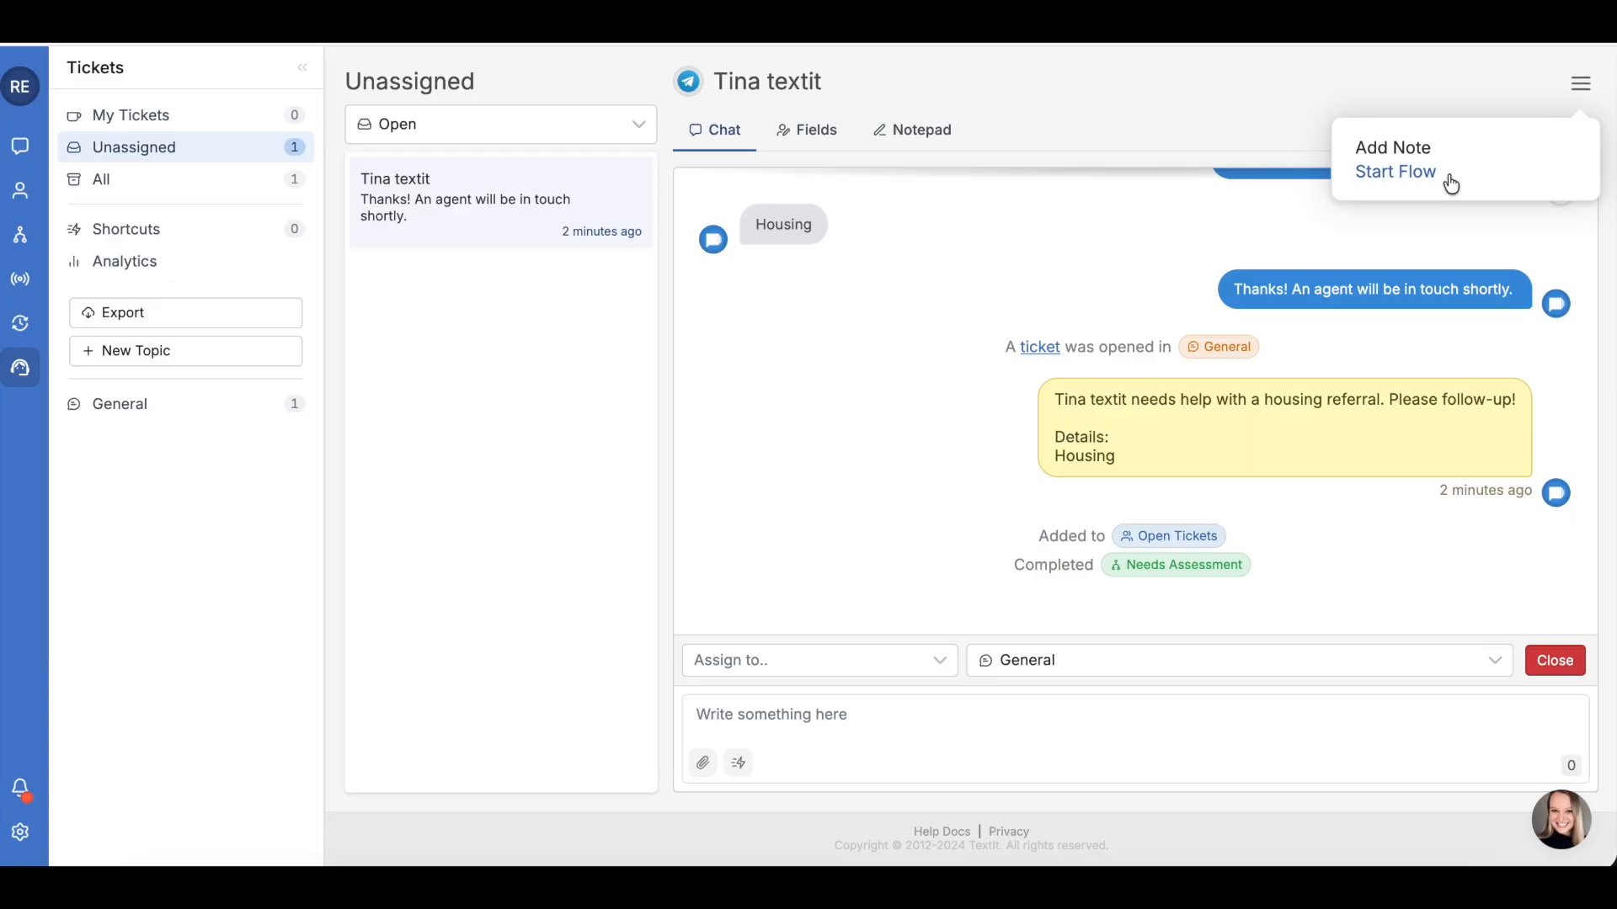
pyautogui.click(1062, 723)
pyautogui.write('H')
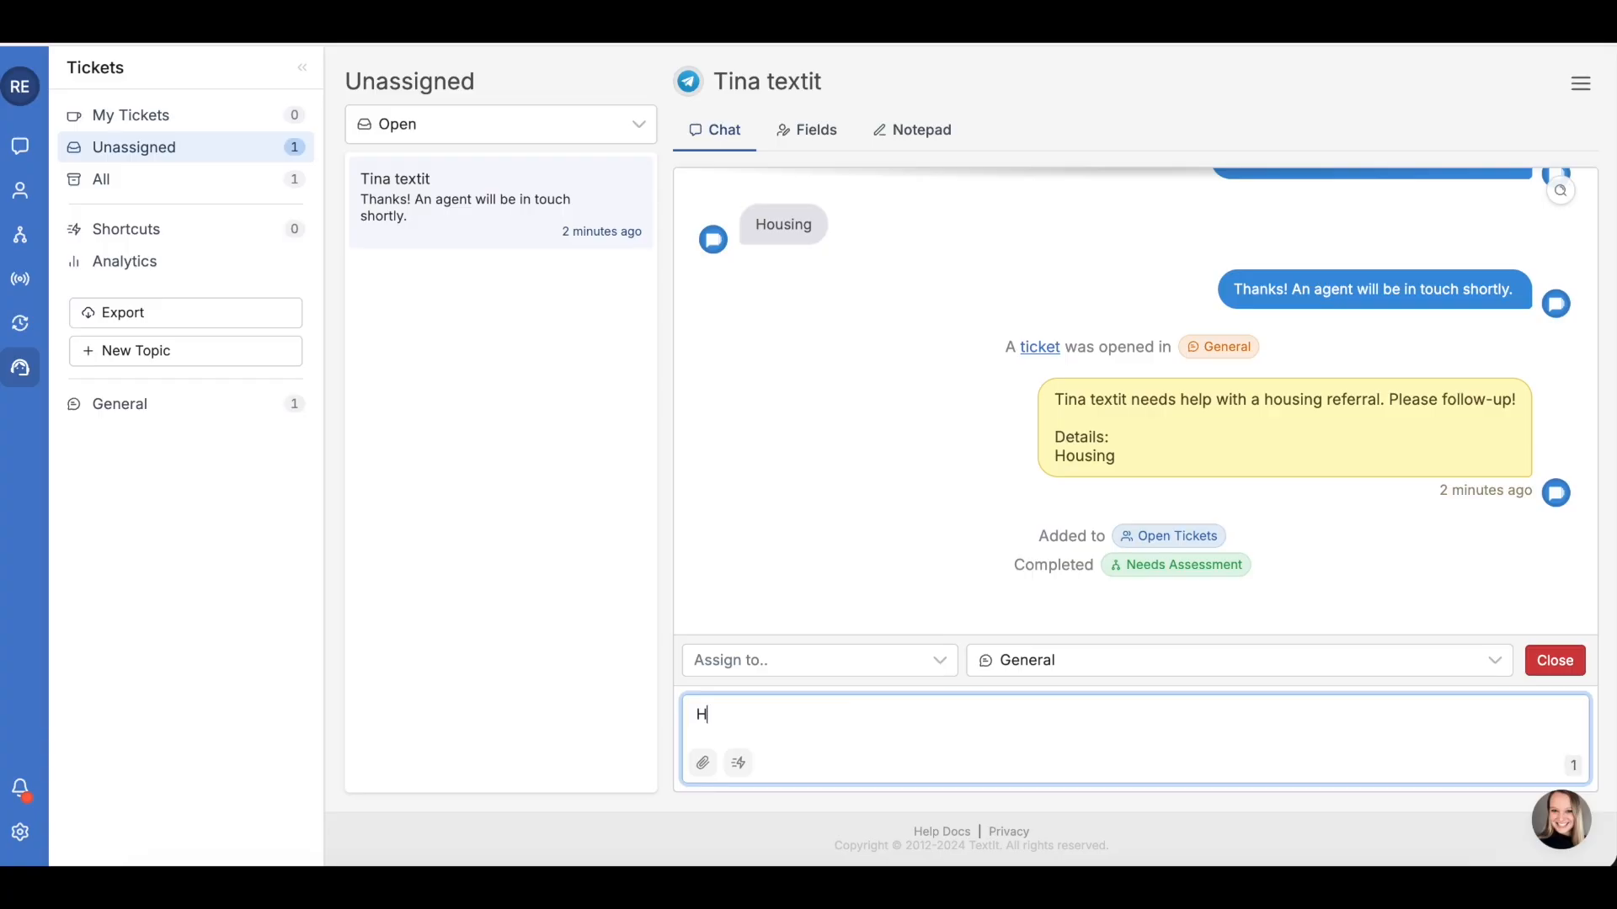
pyautogui.write('ey Tina! You have come ')
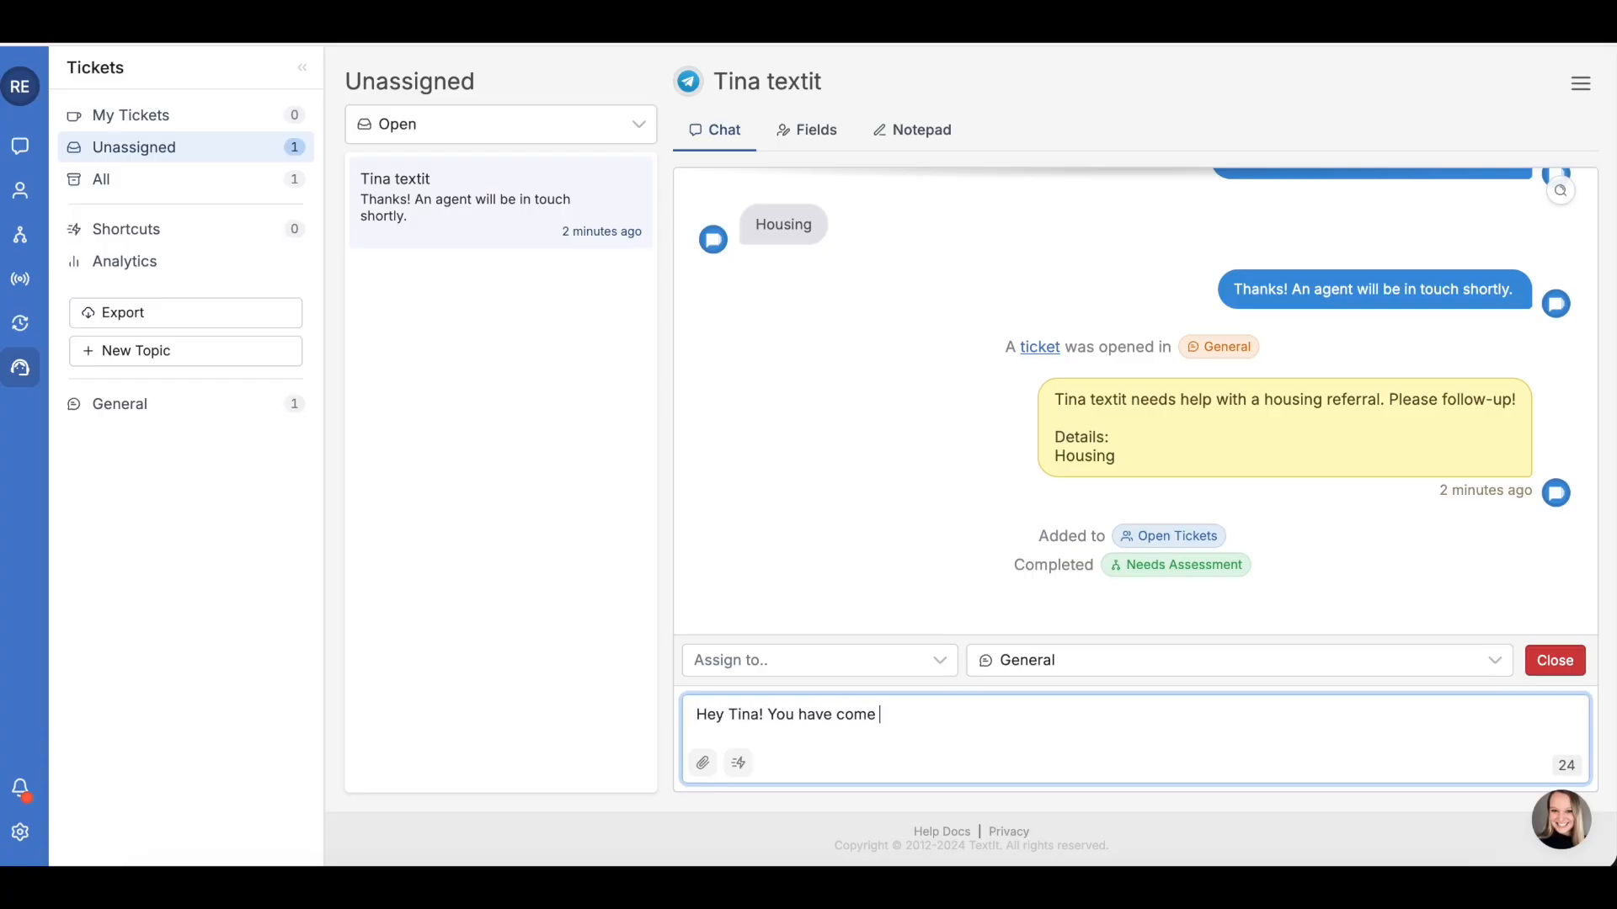
pyautogui.write('to the right place')
pyautogui.press('Return')
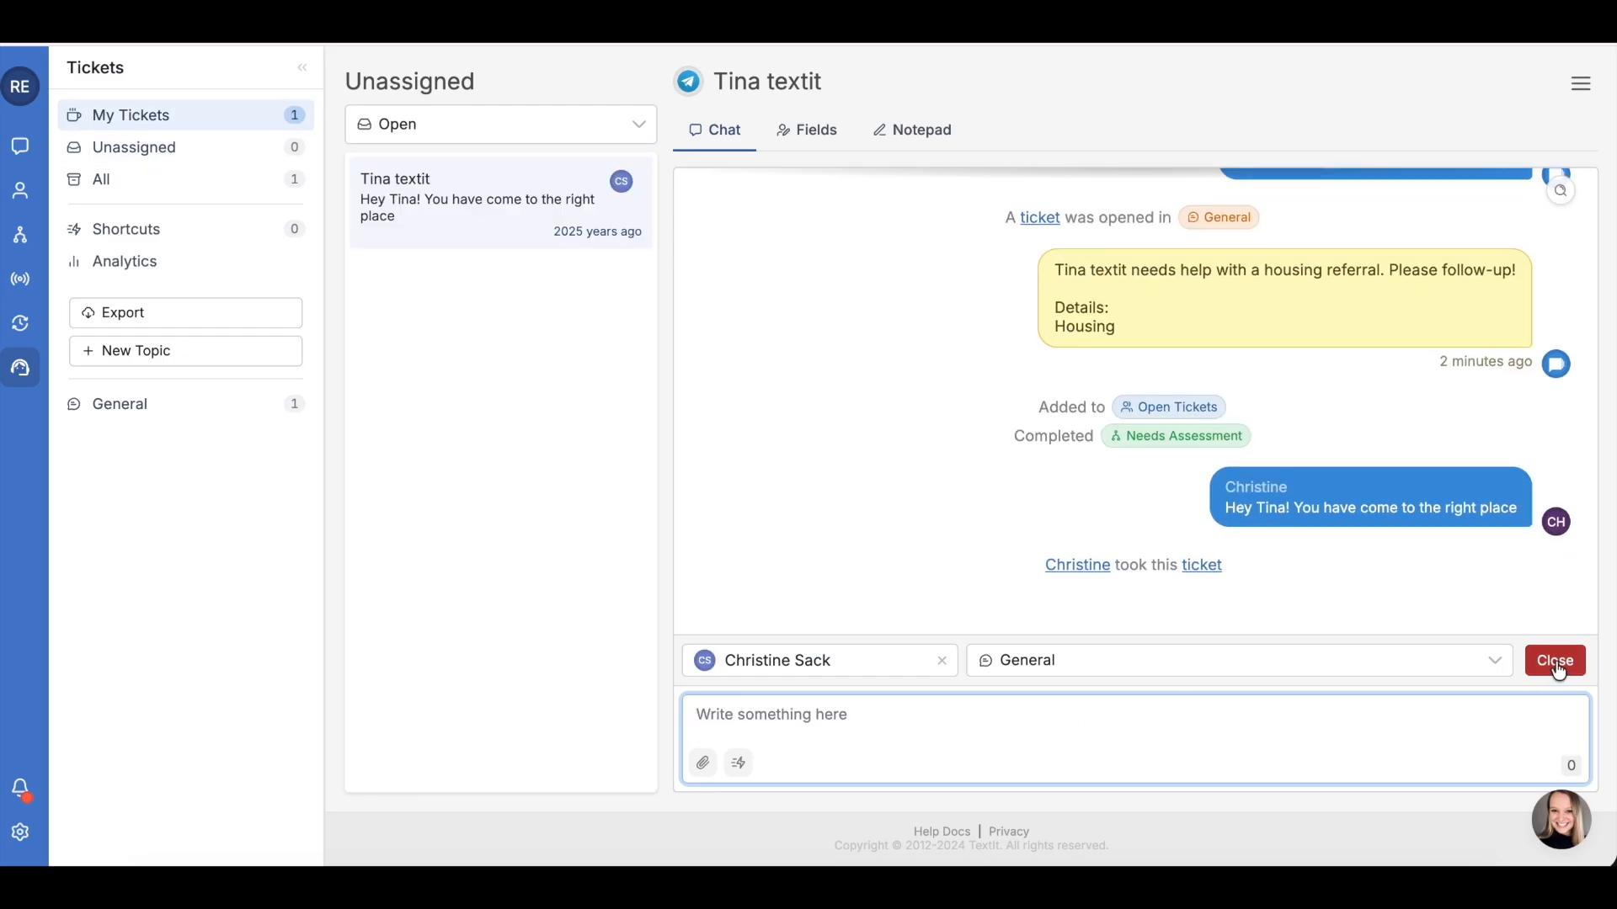
pyautogui.click(1556, 667)
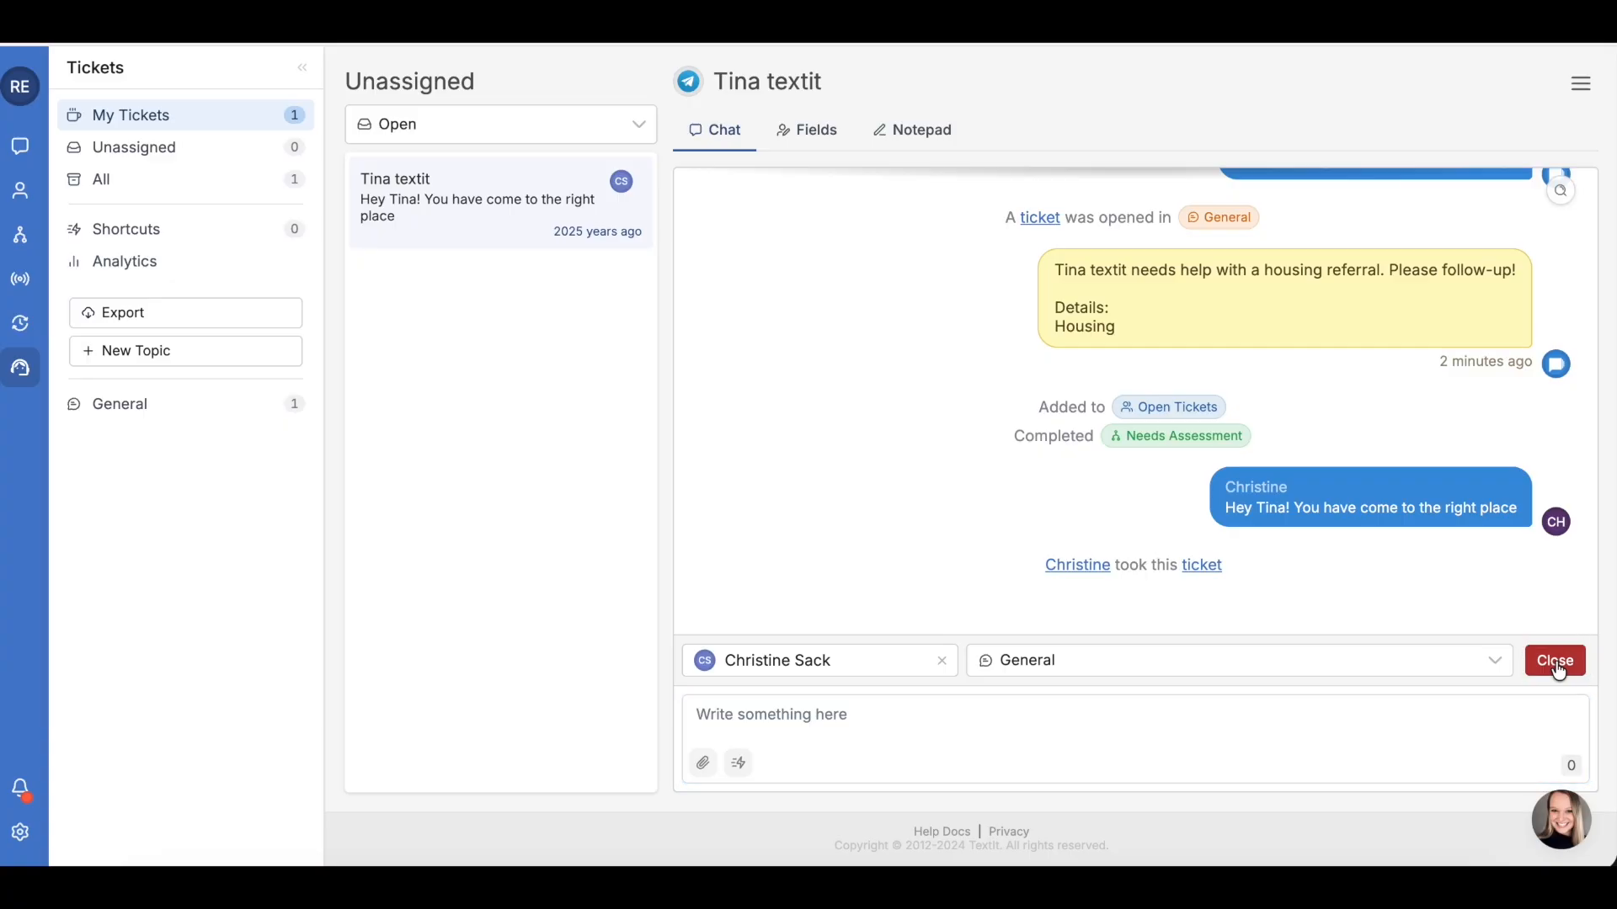
# Step: Create a trigger that starts the Closed Ticket flow after a ticket is closed, excluding contacts in the Open Tickets group
pyautogui.click(25, 278)
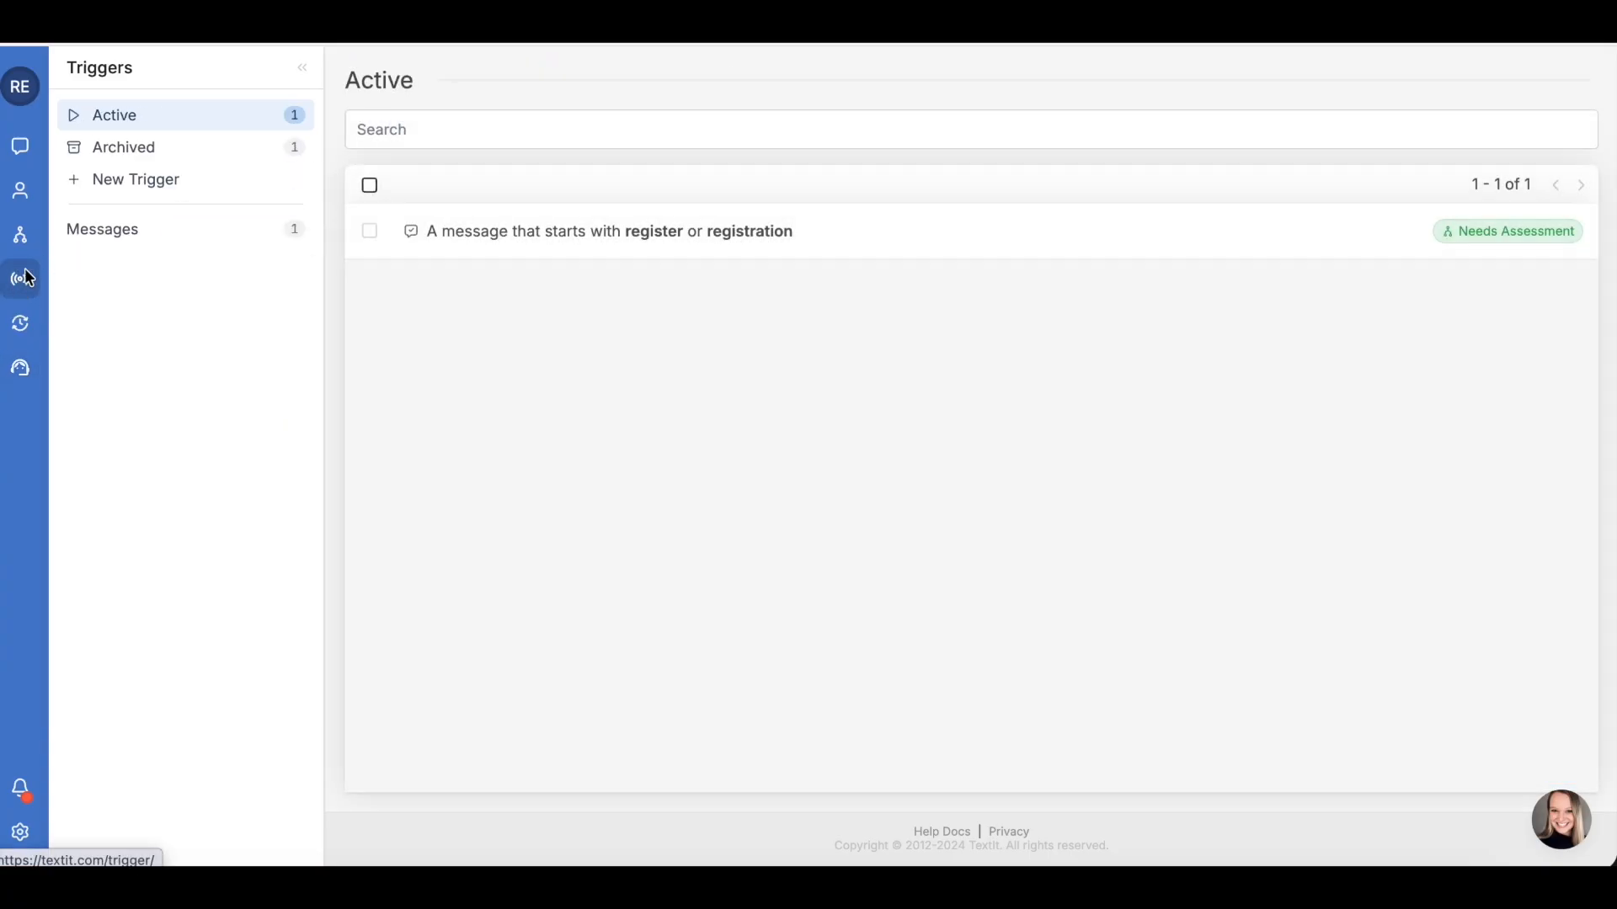
pyautogui.click(224, 180)
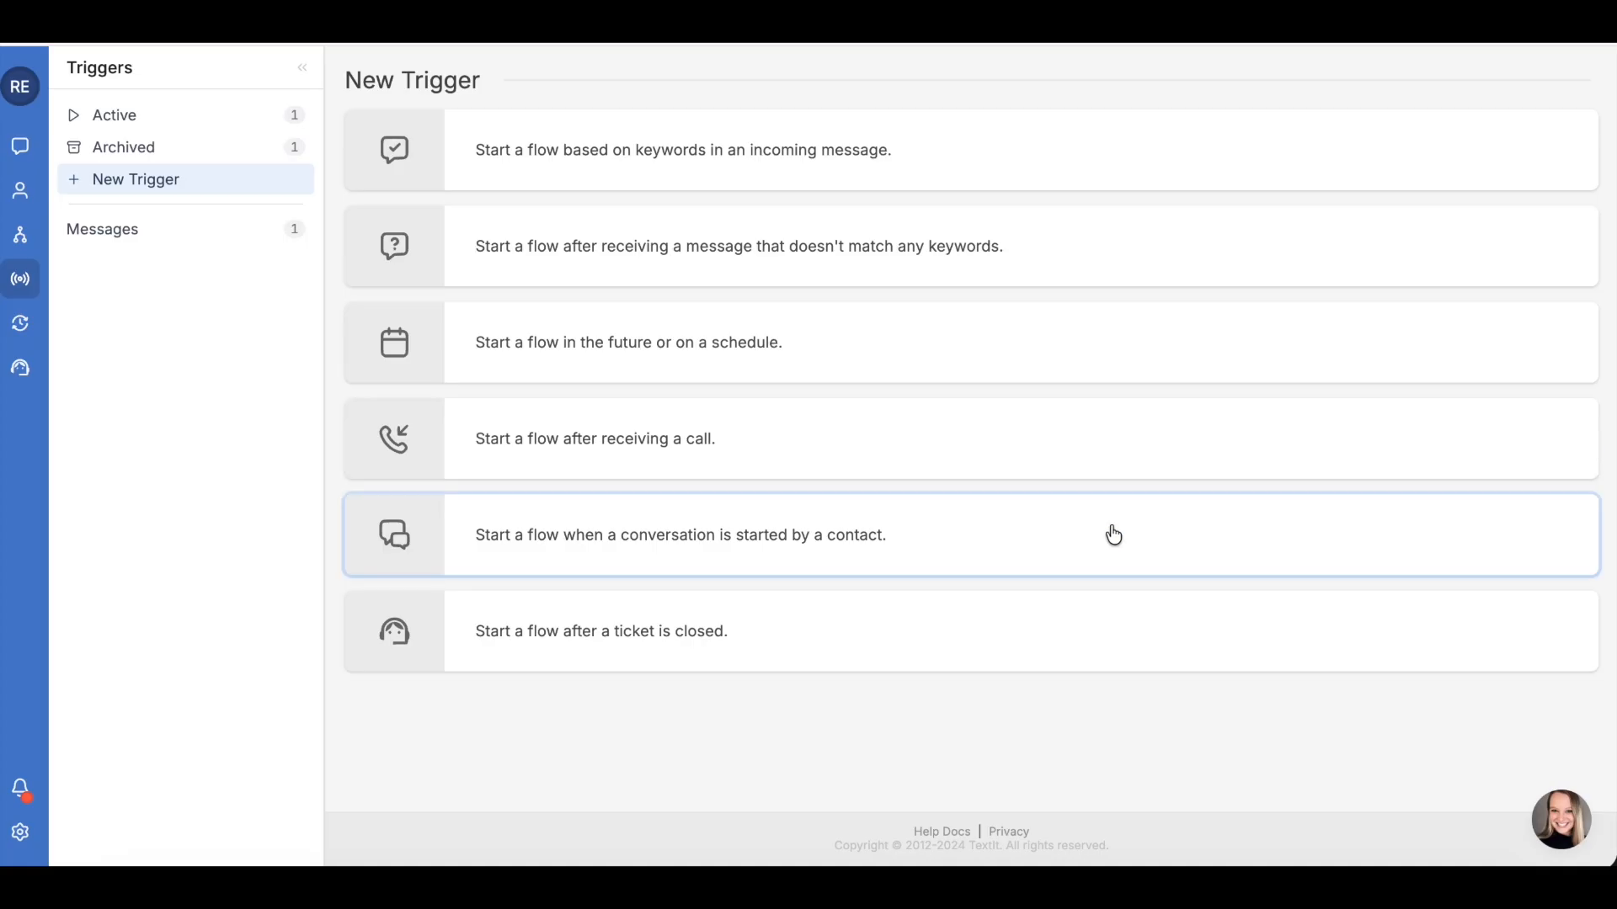
pyautogui.click(1077, 625)
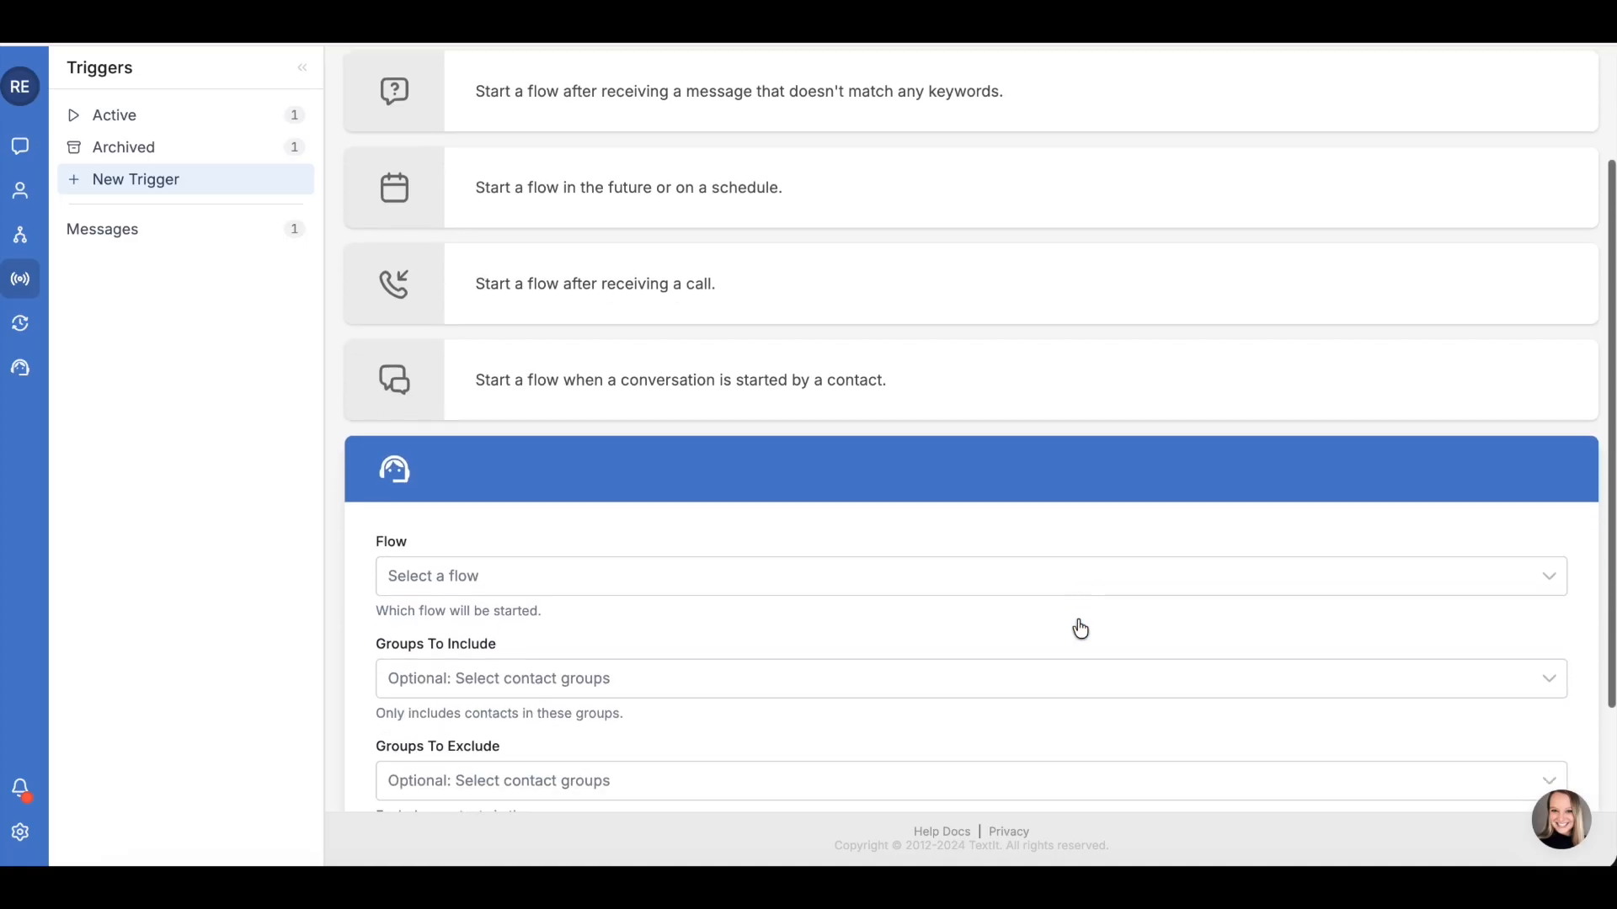
pyautogui.click(1077, 446)
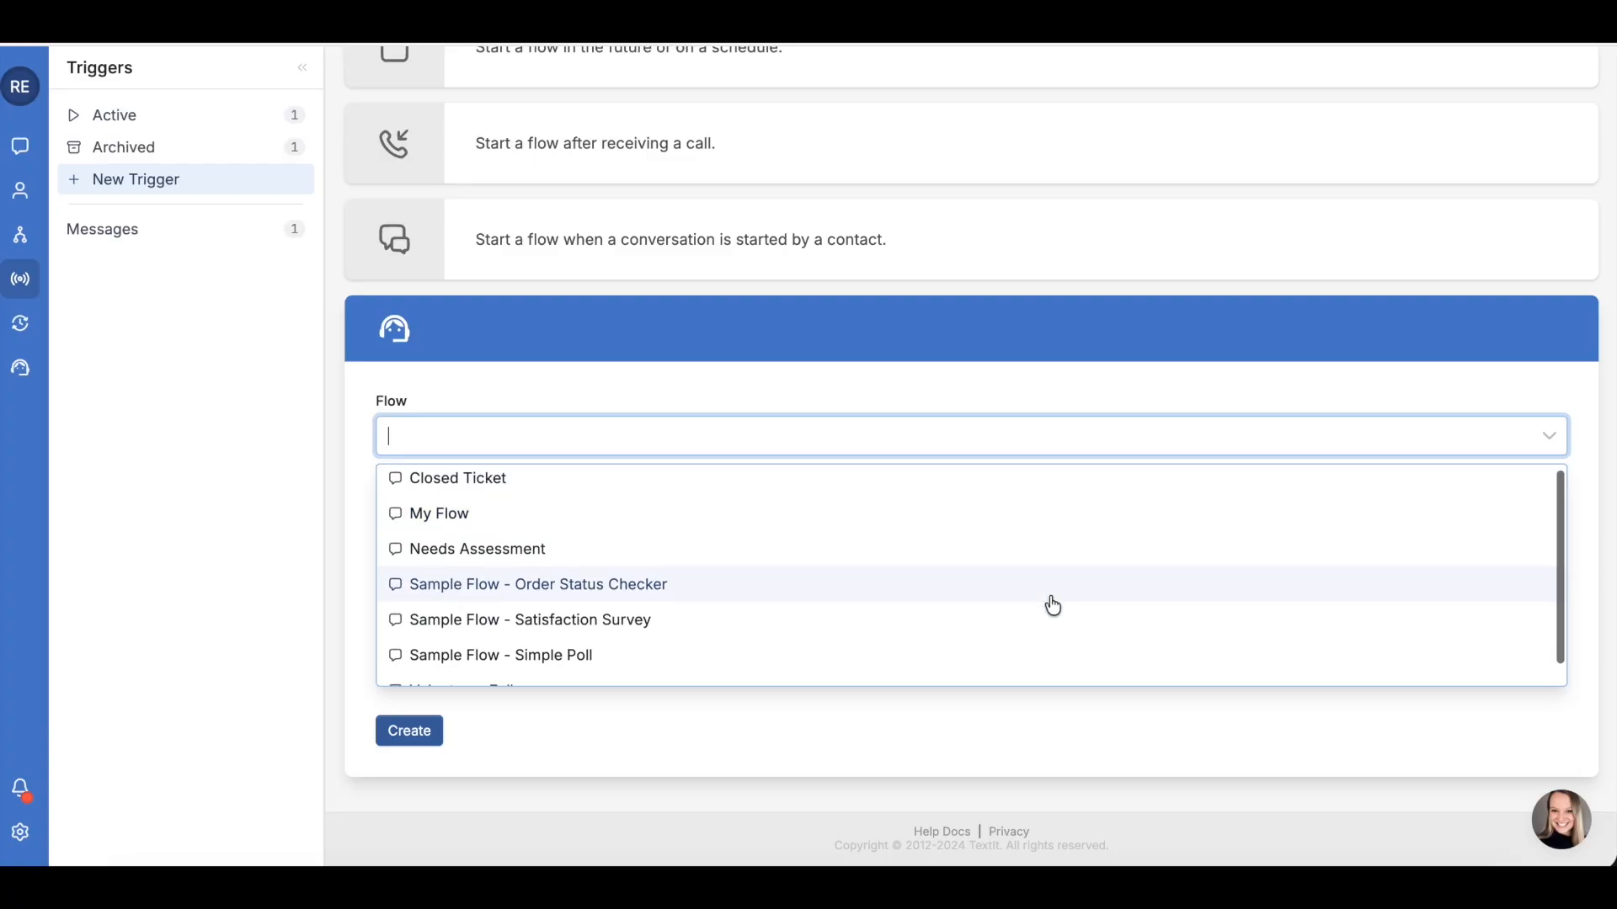
pyautogui.click(1018, 482)
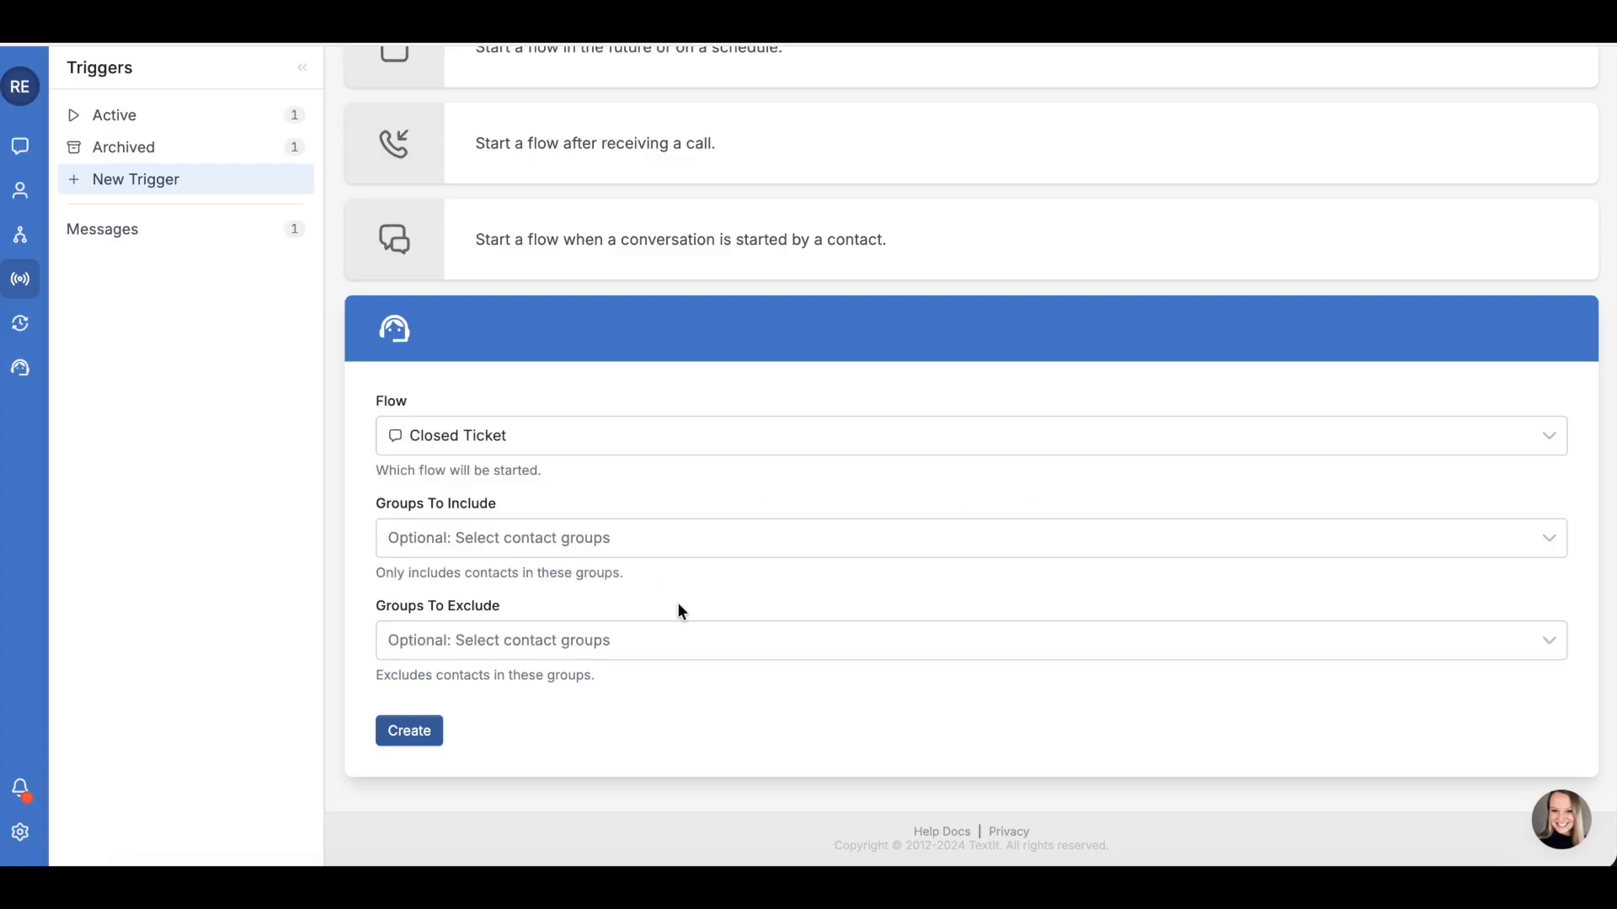
pyautogui.click(585, 657)
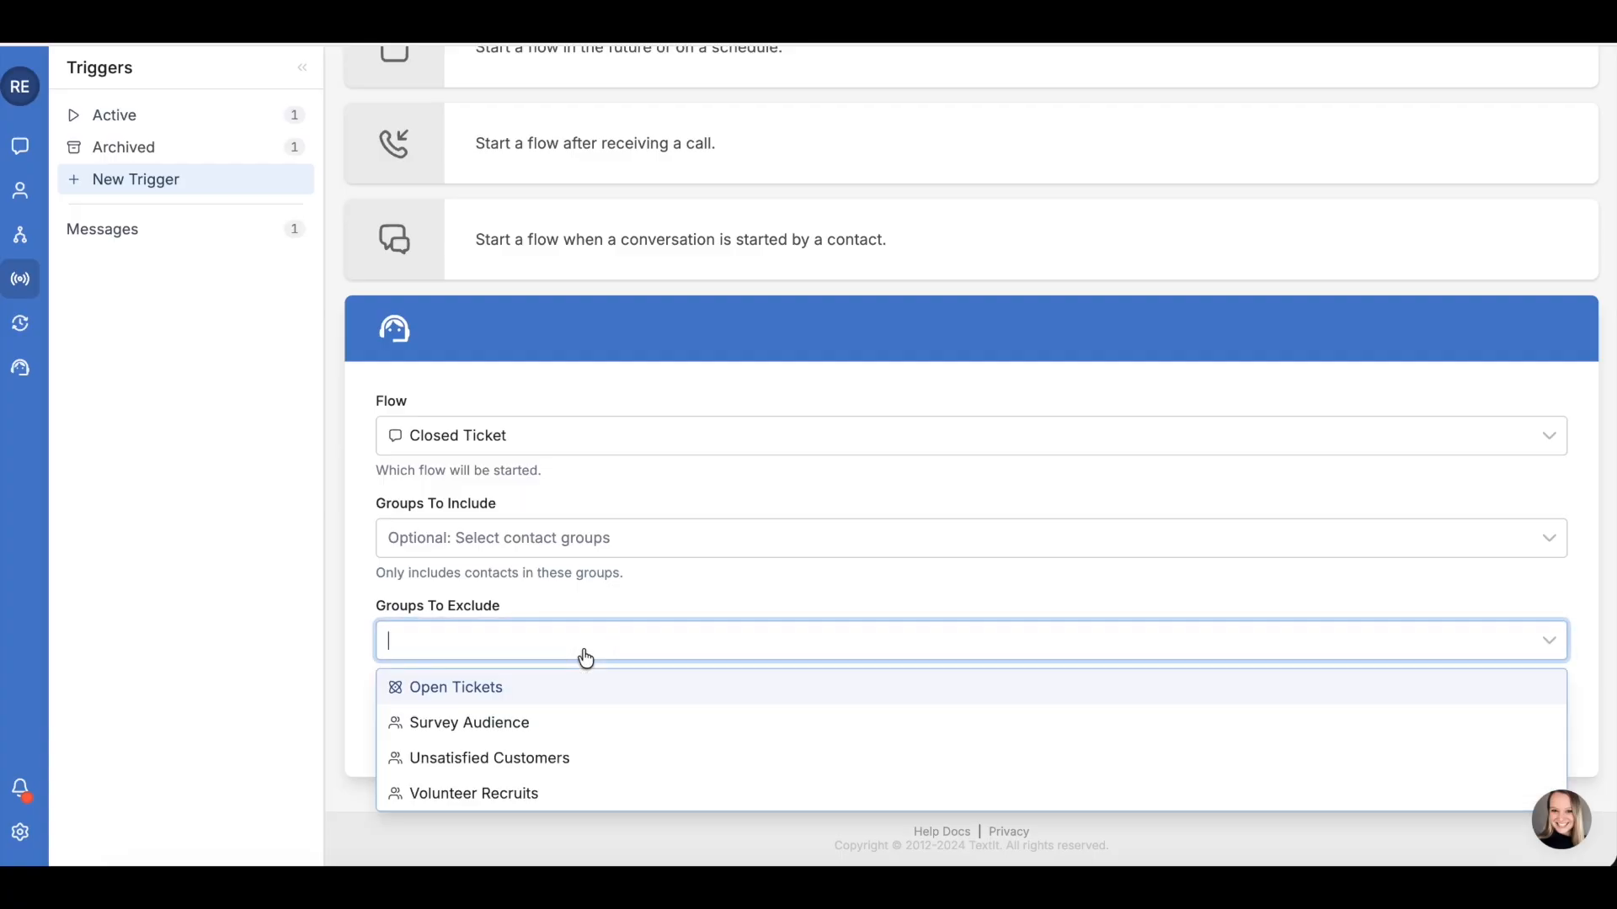
pyautogui.click(559, 688)
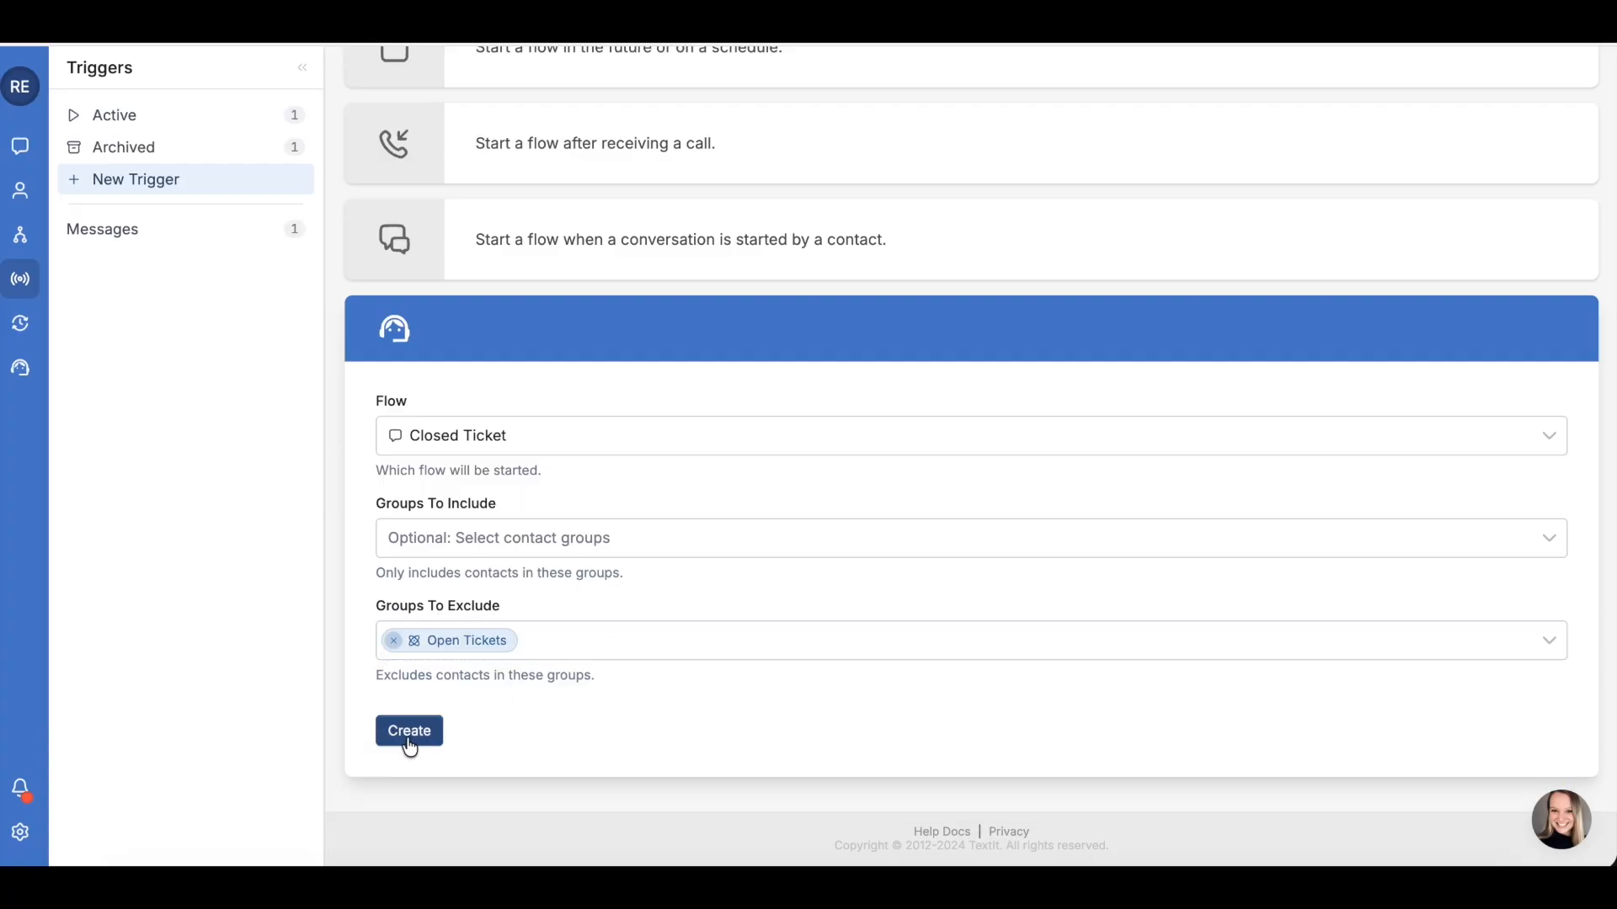
pyautogui.click(407, 731)
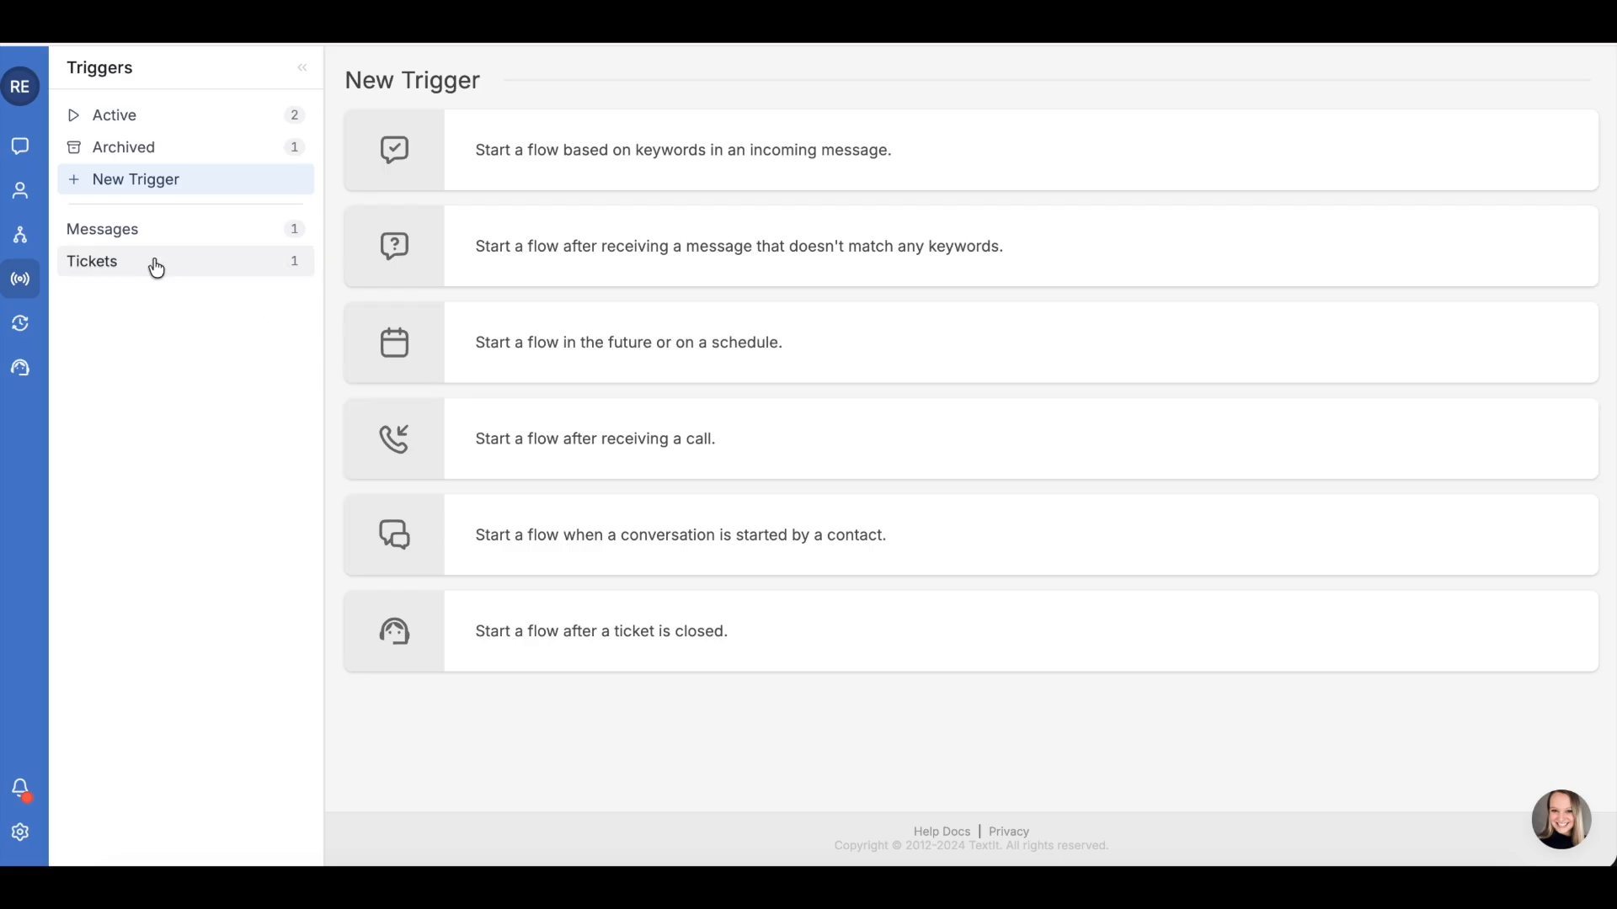
# Step: Open the Closed Ticket flow and review the text of its Send Message action, leaving the message as it is
pyautogui.click(21, 236)
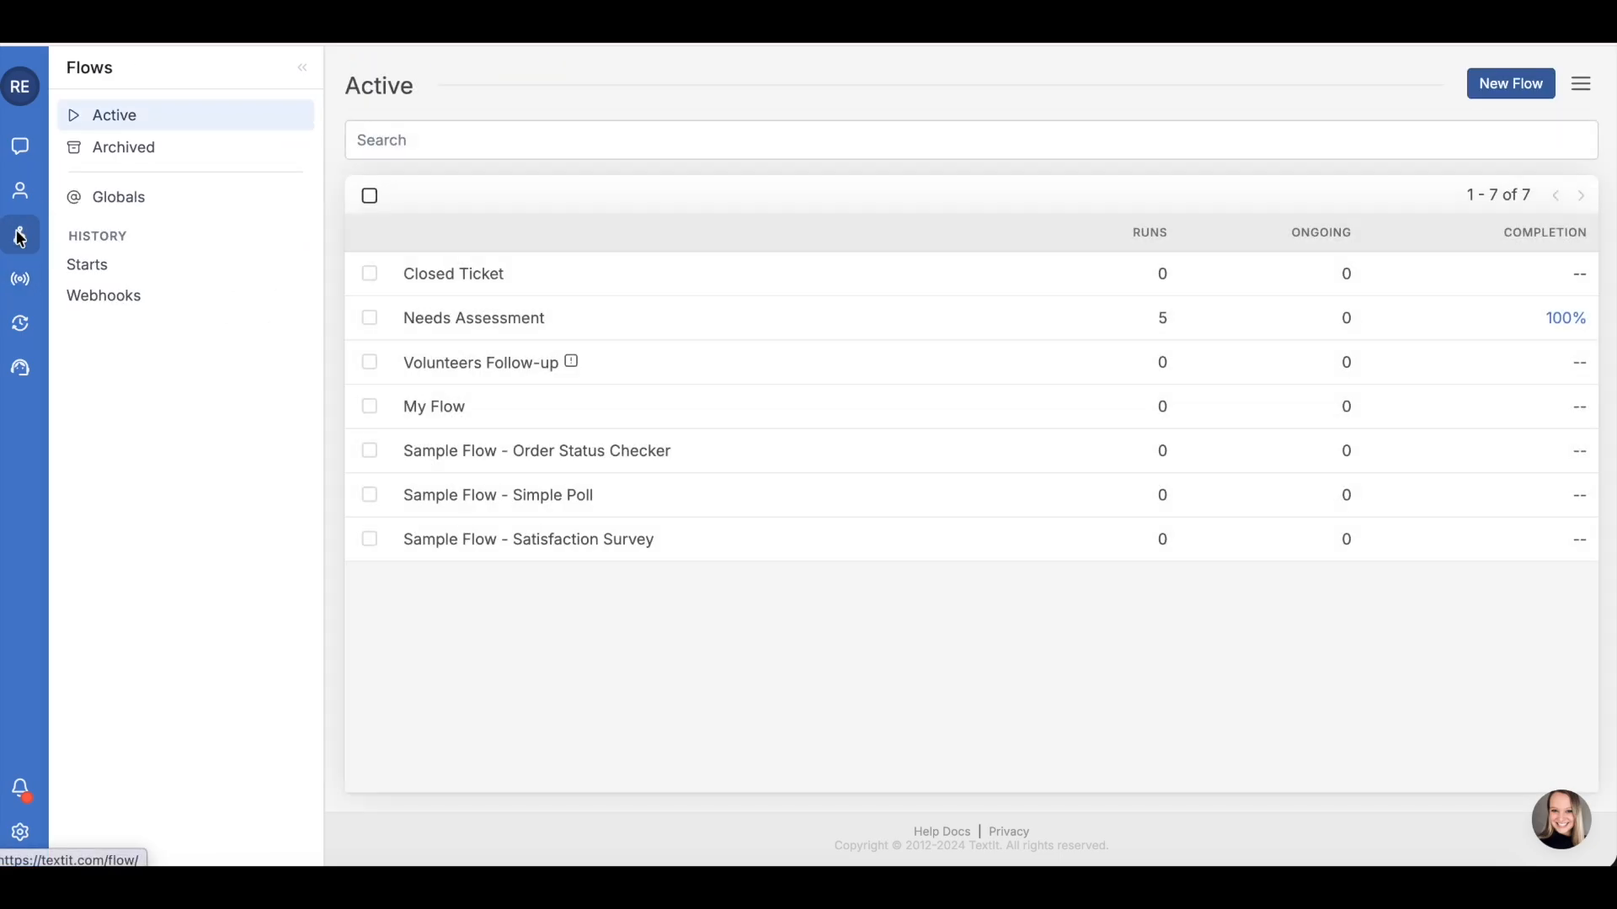
pyautogui.click(443, 268)
pyautogui.click(454, 312)
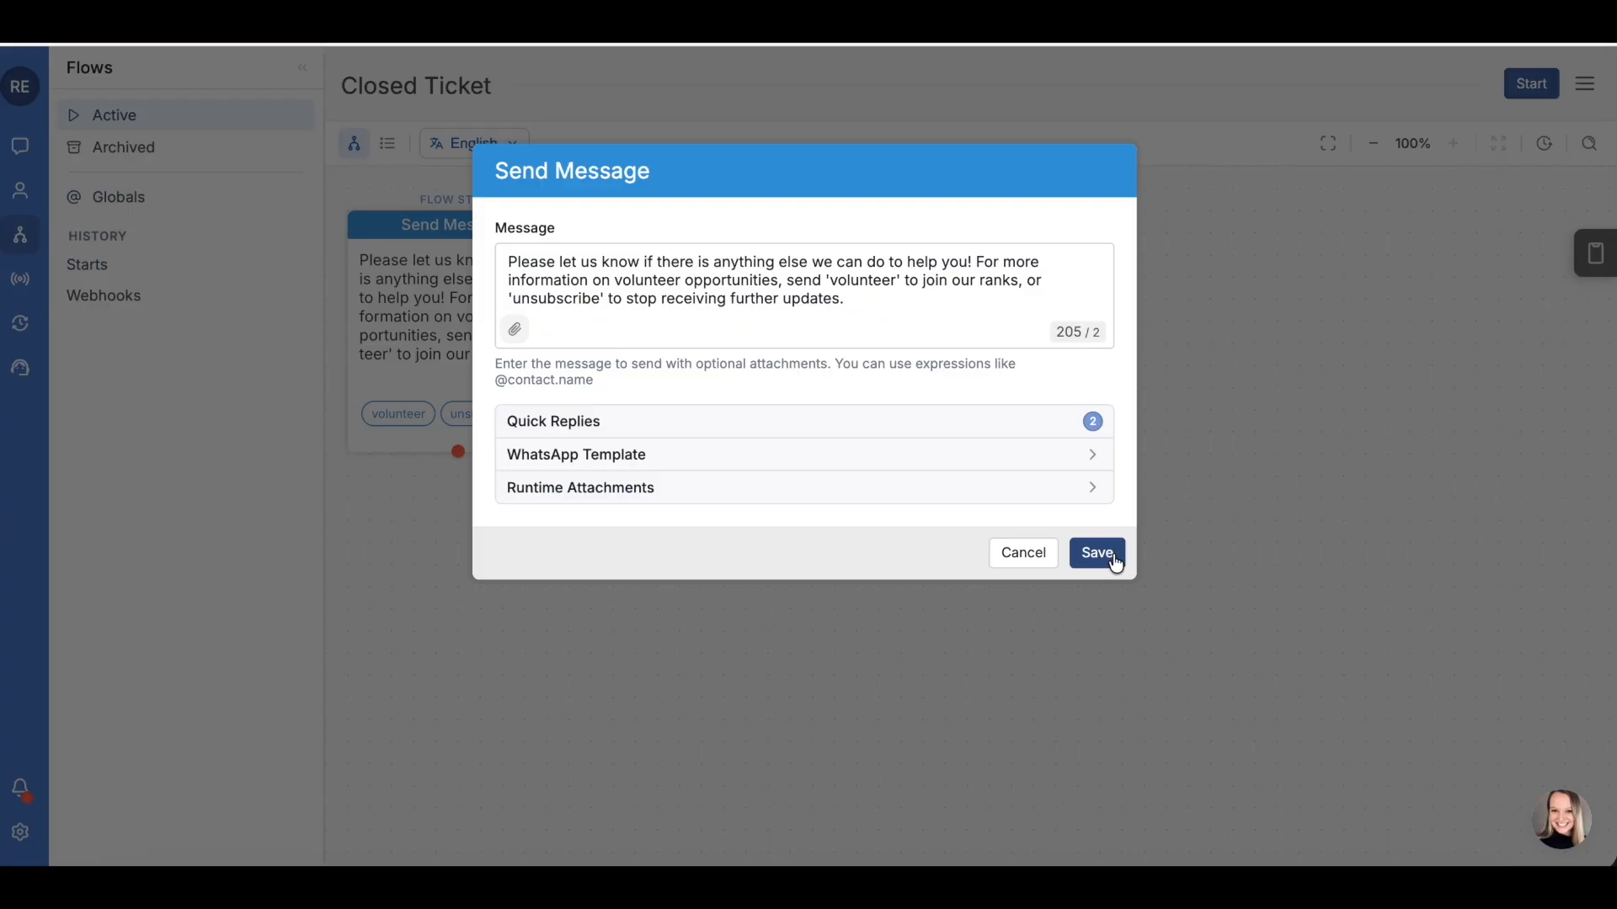
pyautogui.click(1110, 559)
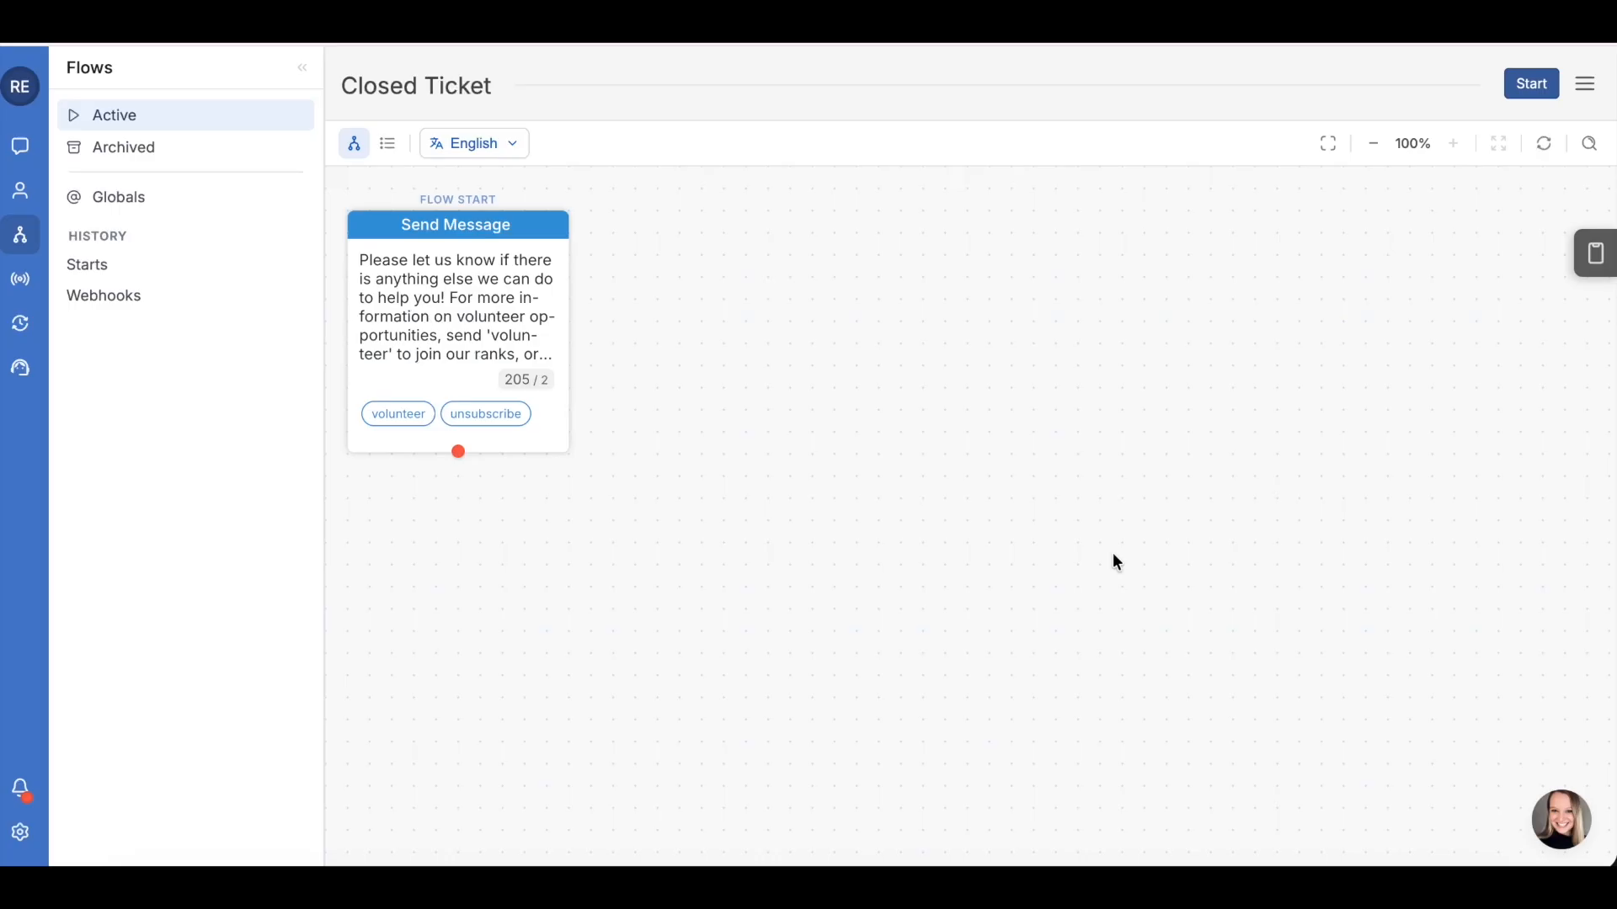